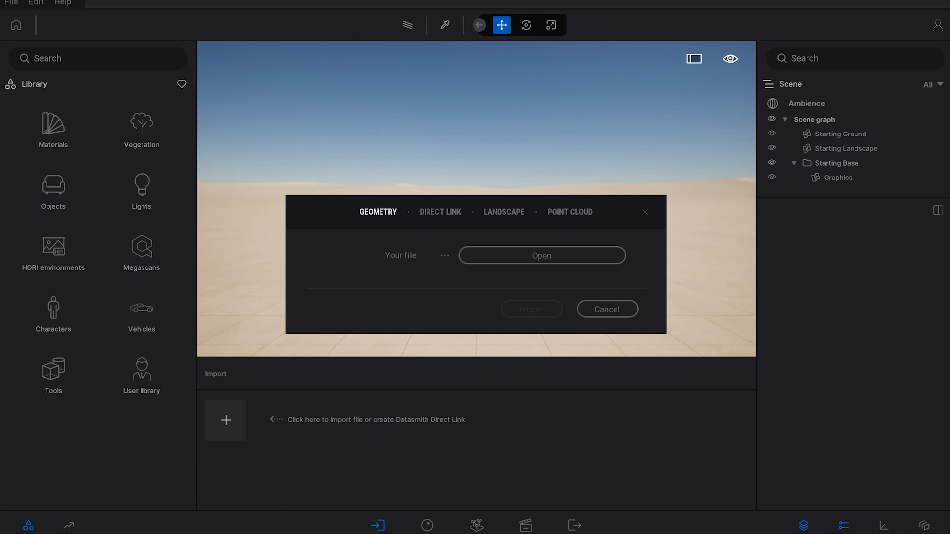
Step: Import the bedroom SketchUp file into the scene as geometry
left_click(541, 255)
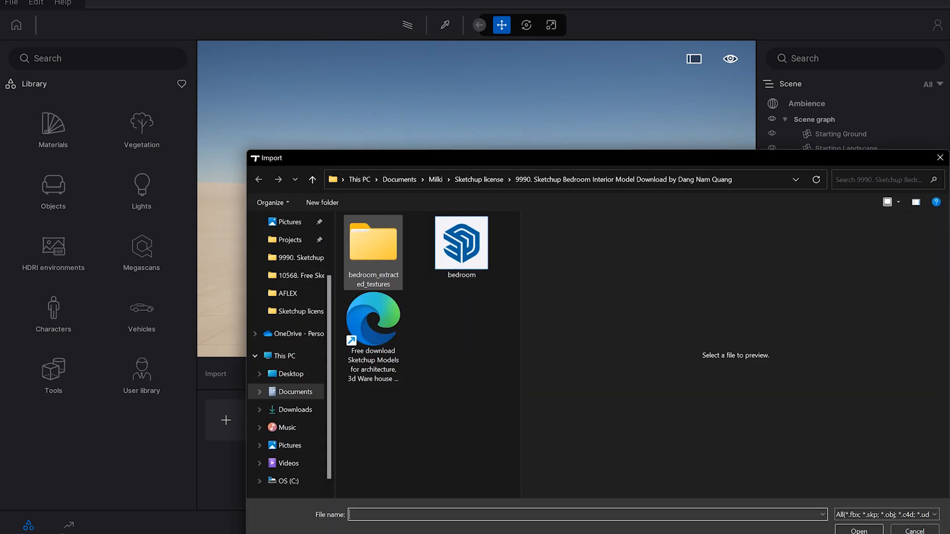
left_click(461, 248)
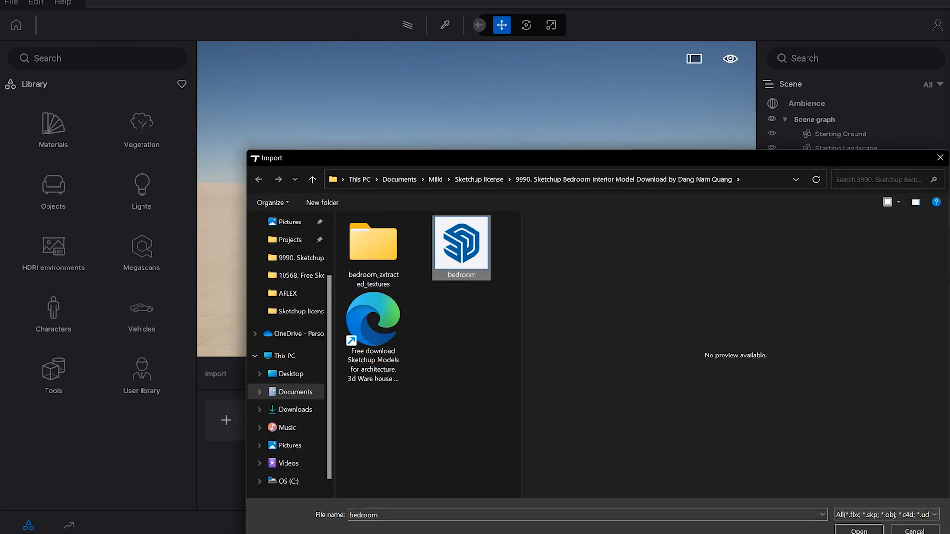
left_click(859, 530)
left_click(531, 336)
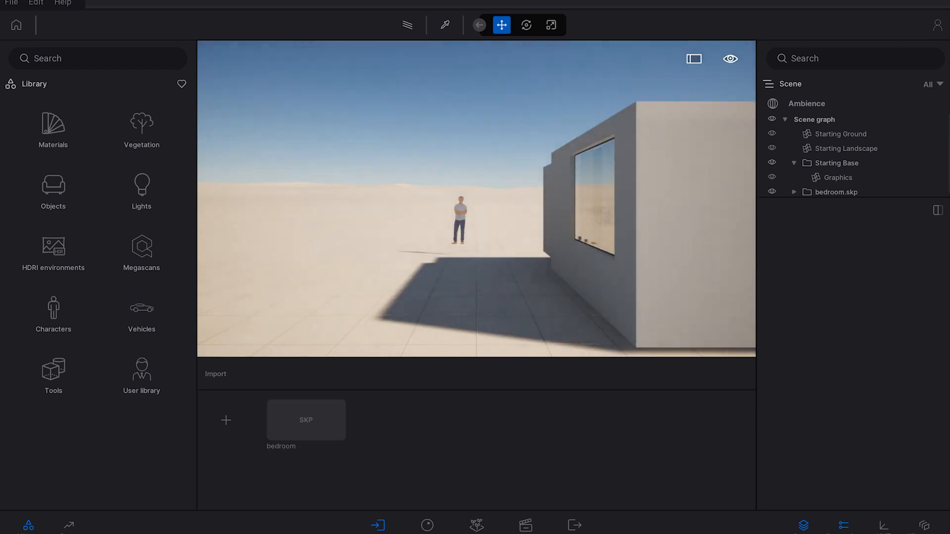
Step: Set the desktop rendering quality preset to Medium in the preferences
key("w")
right_click_drag(476, 199, 554, 208)
left_click(36, 3)
left_click(56, 172)
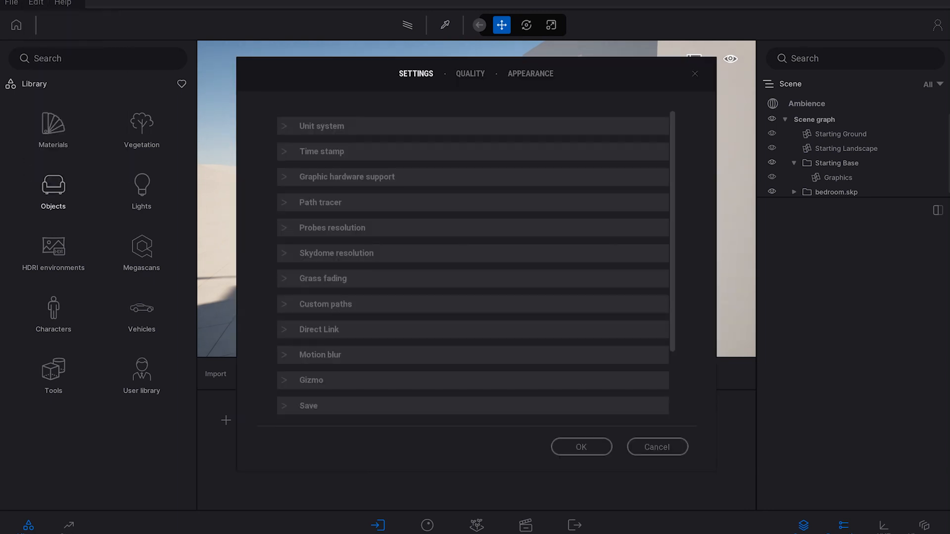
left_click(470, 73)
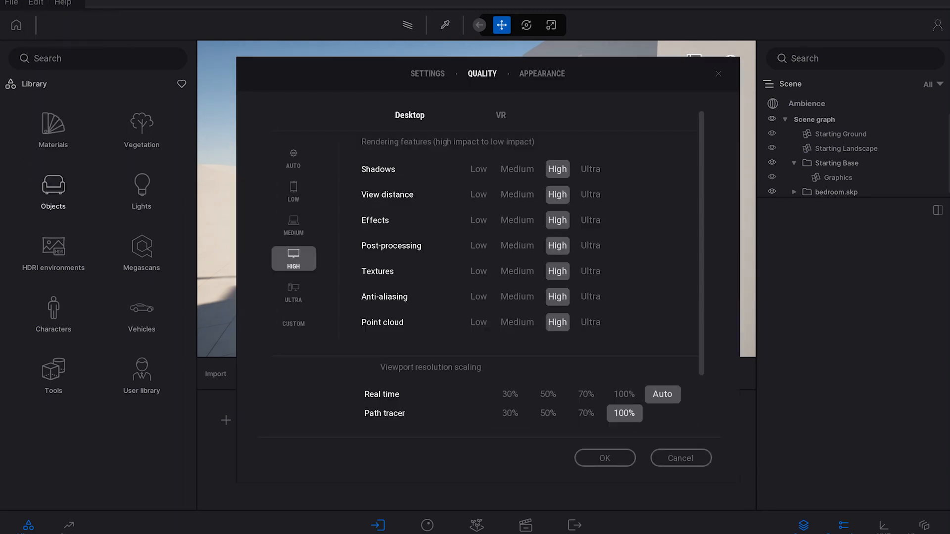
left_click(294, 225)
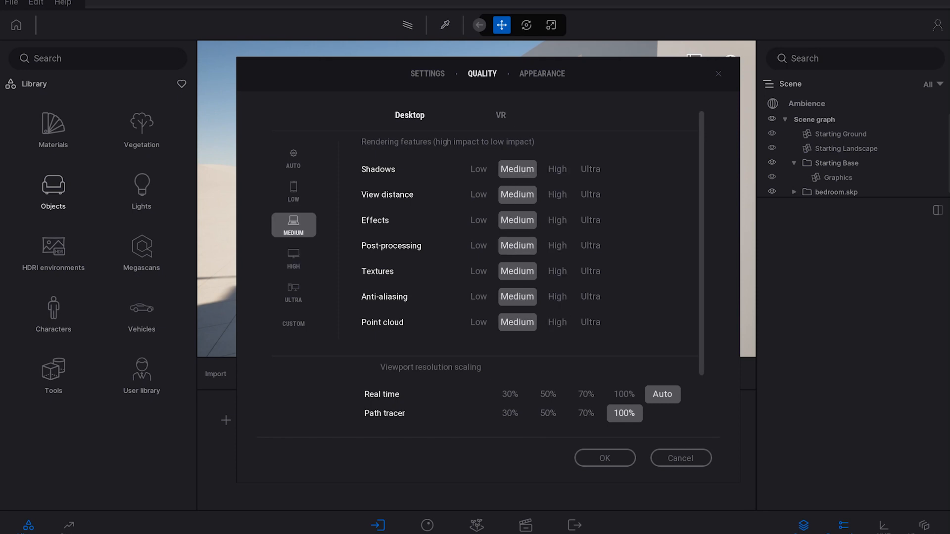
left_click(605, 458)
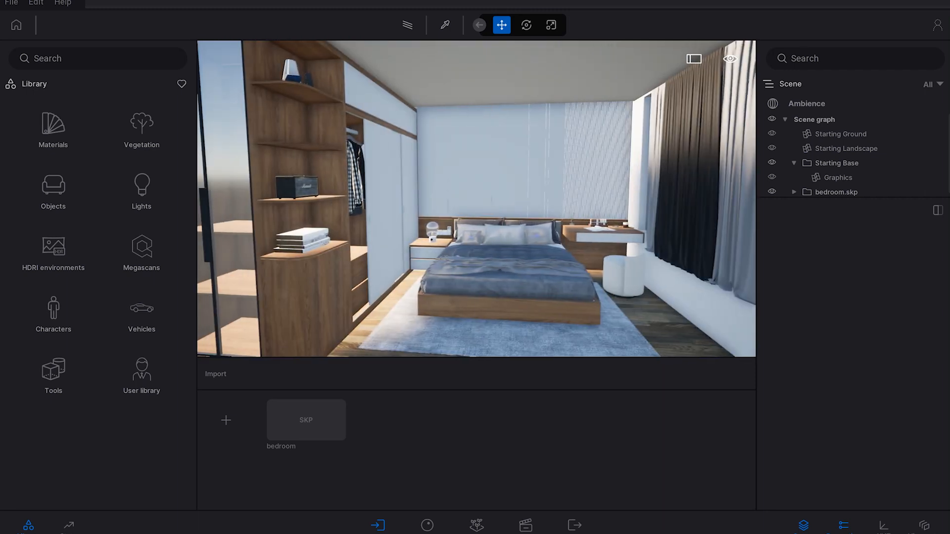
Step: Create an image view of the bedroom, frame it straight towards the bed, and update the image with this camera position
left_click(526, 526)
left_click(225, 420)
right_click_drag(476, 198, 501, 174)
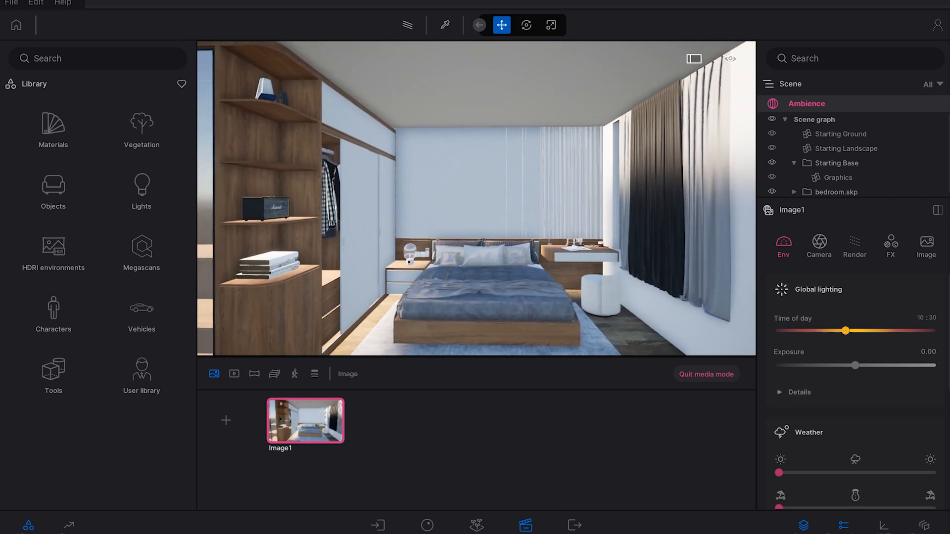
middle_click_drag(477, 198, 480, 157)
right_click_drag(477, 198, 486, 195)
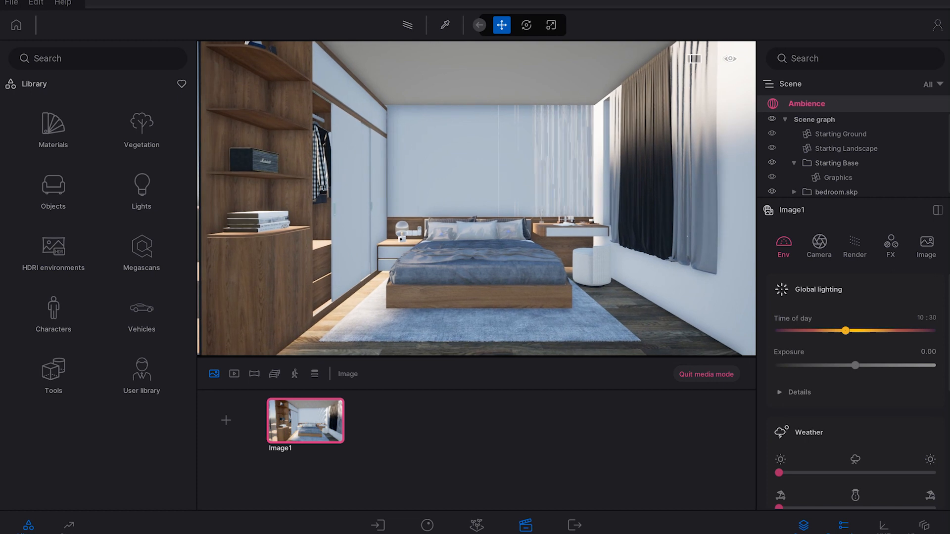
scroll(477, 198, "up", 1)
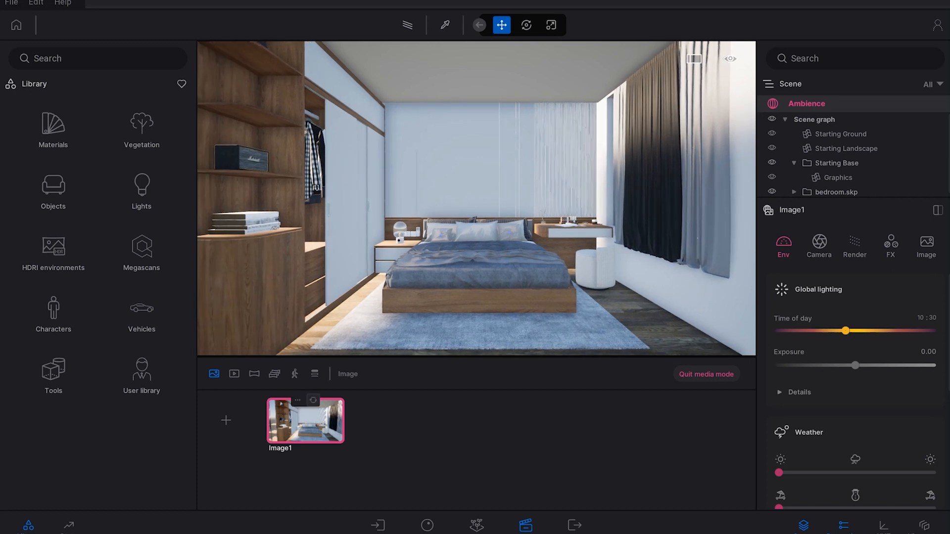
left_click(313, 400)
Step: Delete the dark curtain at the bedroom window
scroll(477, 198, "up", 5)
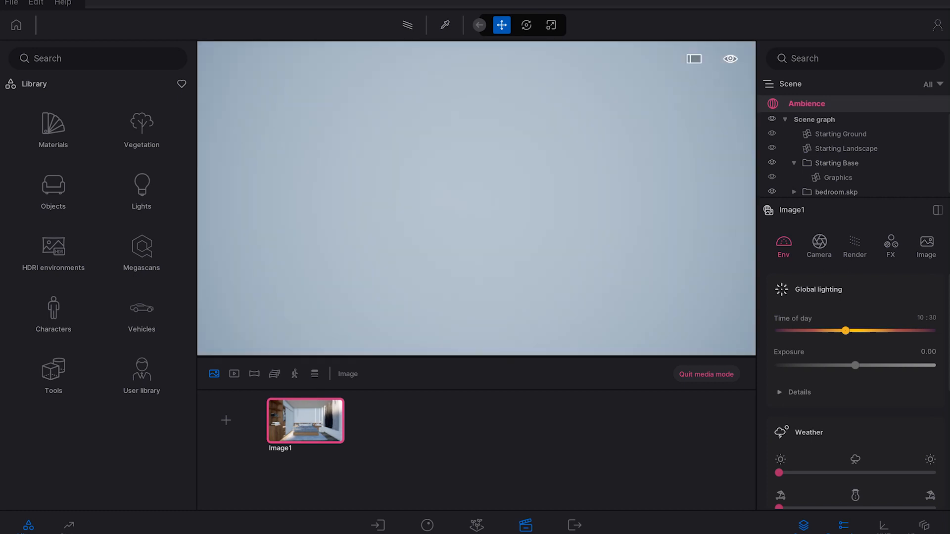
scroll(476, 198, "down", 5)
mouse_move(477, 198)
right_mouse_down()
mouse_move(480, 183)
mouse_move(481, 197)
right_mouse_up()
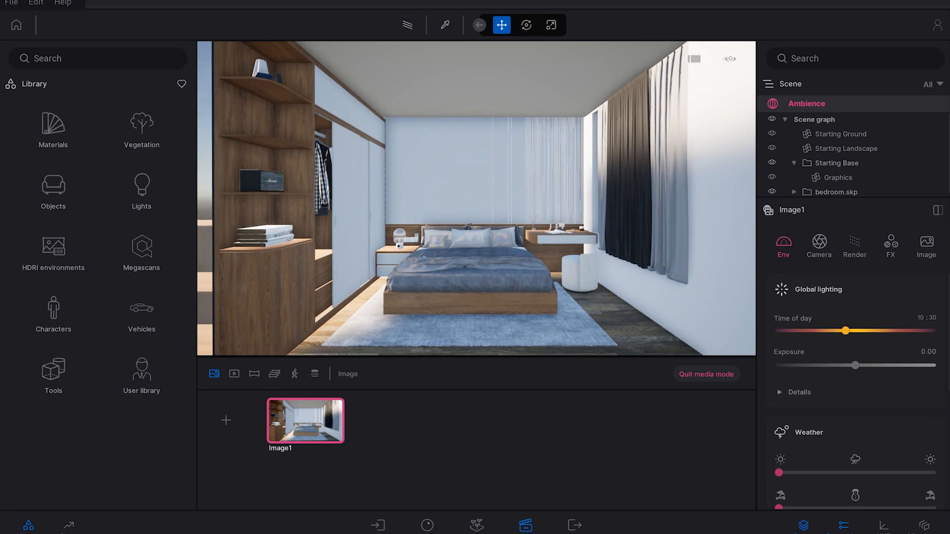
left_click(629, 174)
key("Delete")
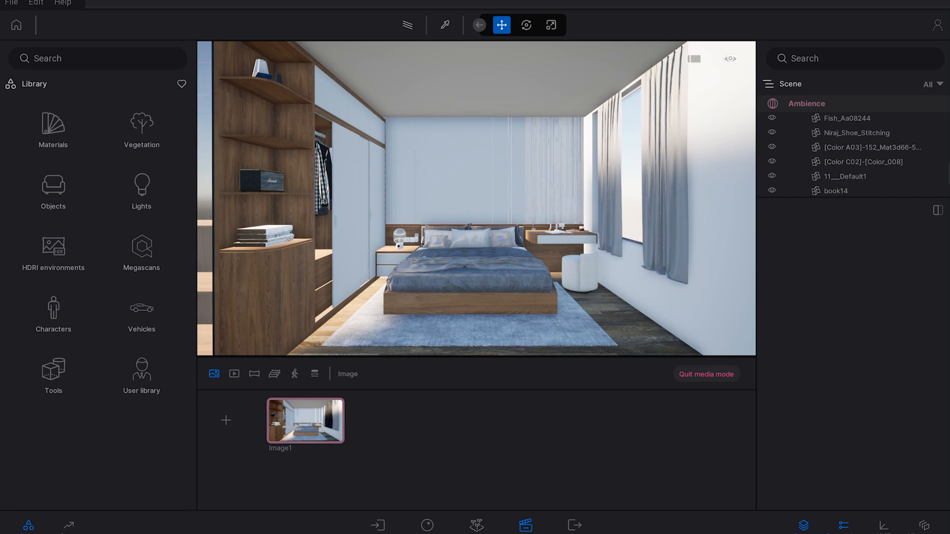
Step: Apply the Carpet velvet 01 fabric material to the remaining window curtains
left_click(665, 188)
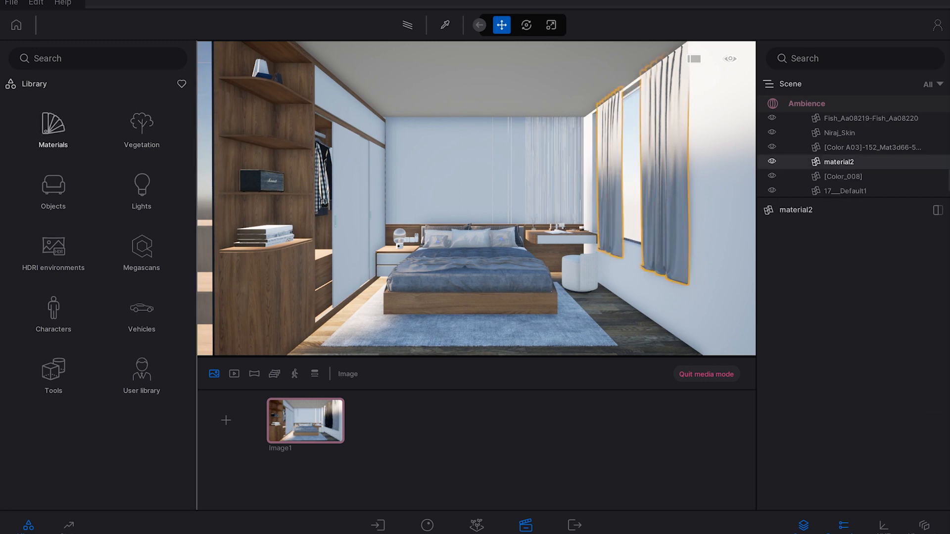
left_click(53, 126)
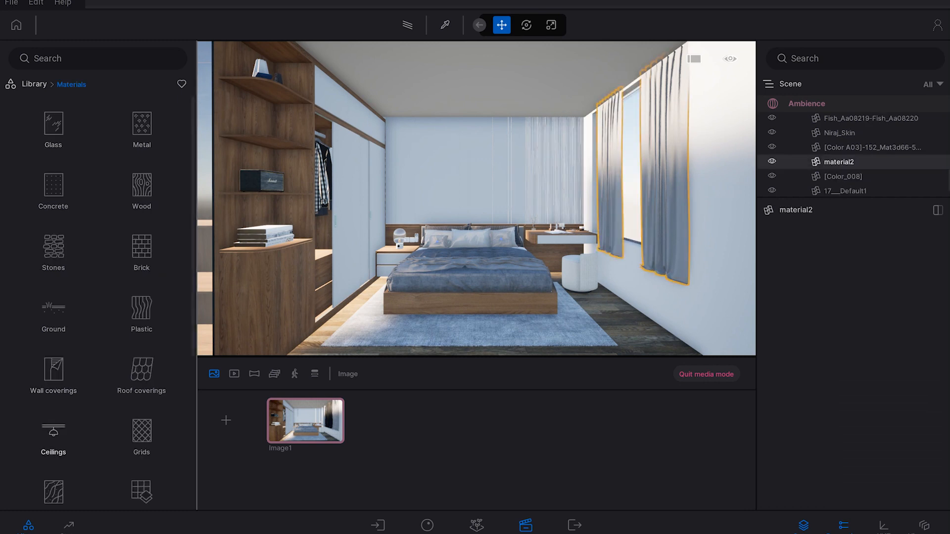
scroll(54, 408, "down", 2)
scroll(54, 408, "down", 1)
left_click(54, 411)
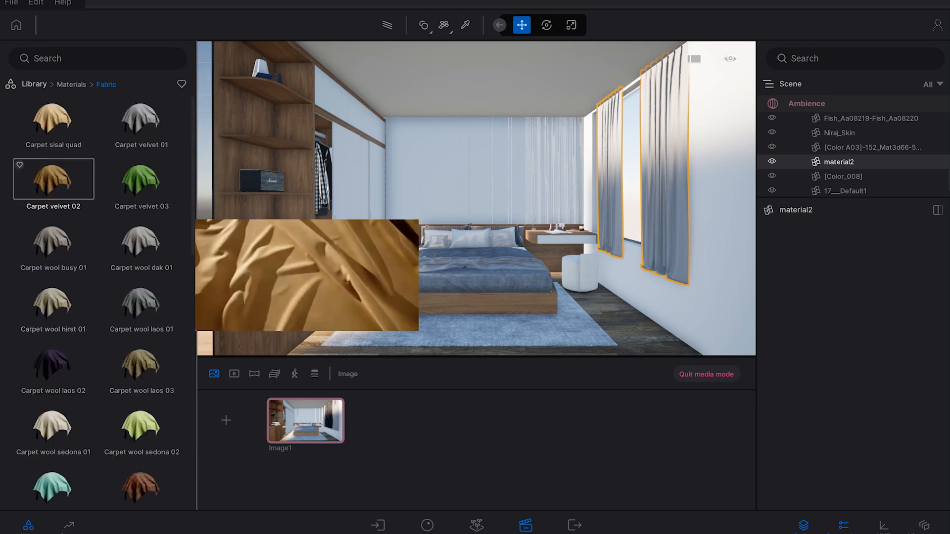
left_click(142, 119)
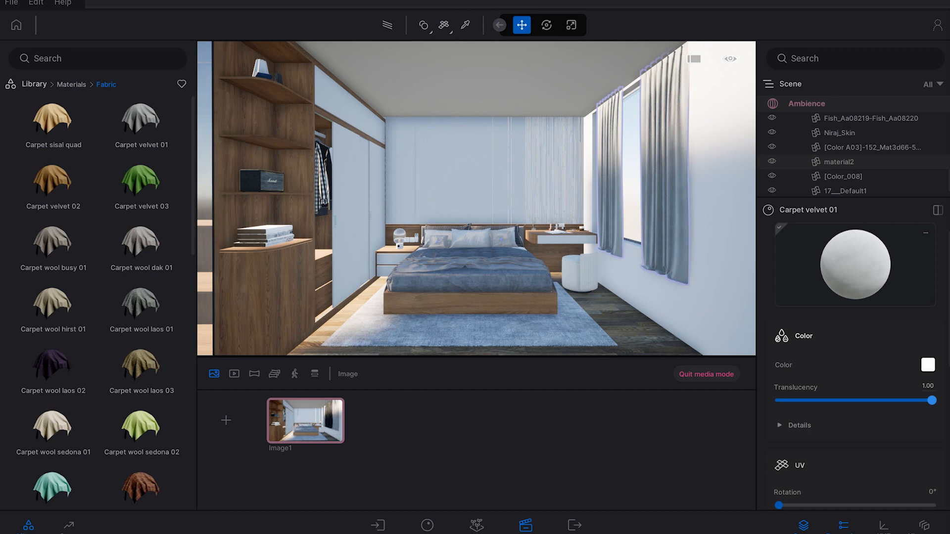
Step: Set the curtain material's translucency to 0.21 and briefly preview the room with the Path tracer
mouse_move(932, 401)
left_mouse_down()
mouse_move(800, 400)
mouse_move(811, 401)
left_mouse_up()
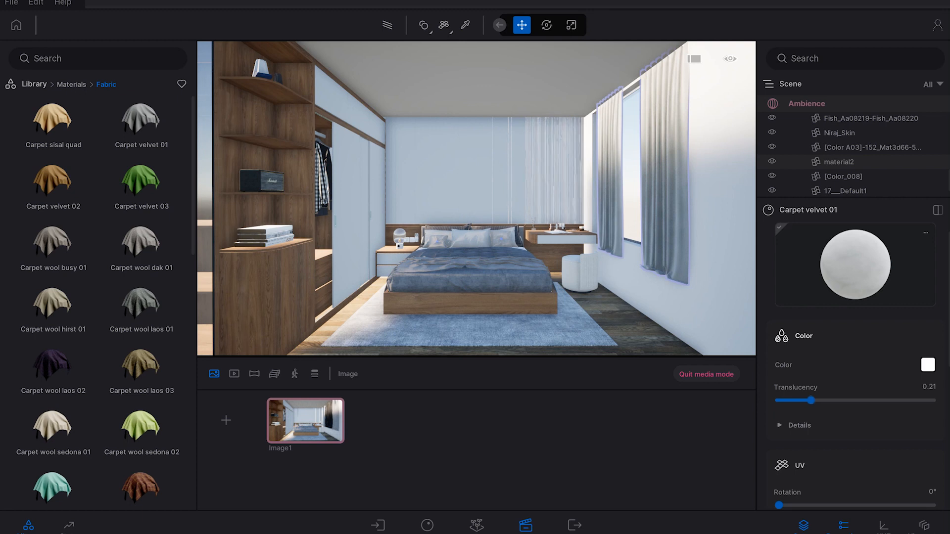
left_click(388, 25)
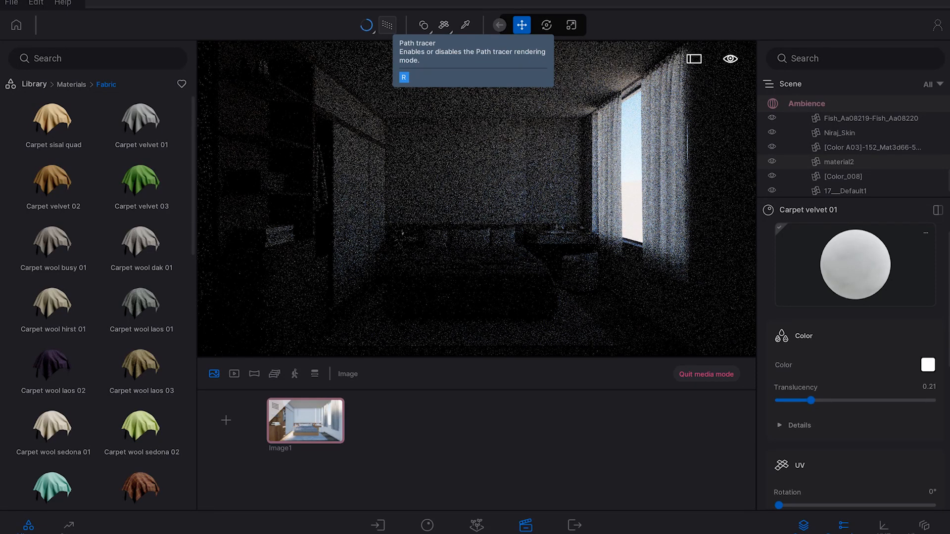
key("r")
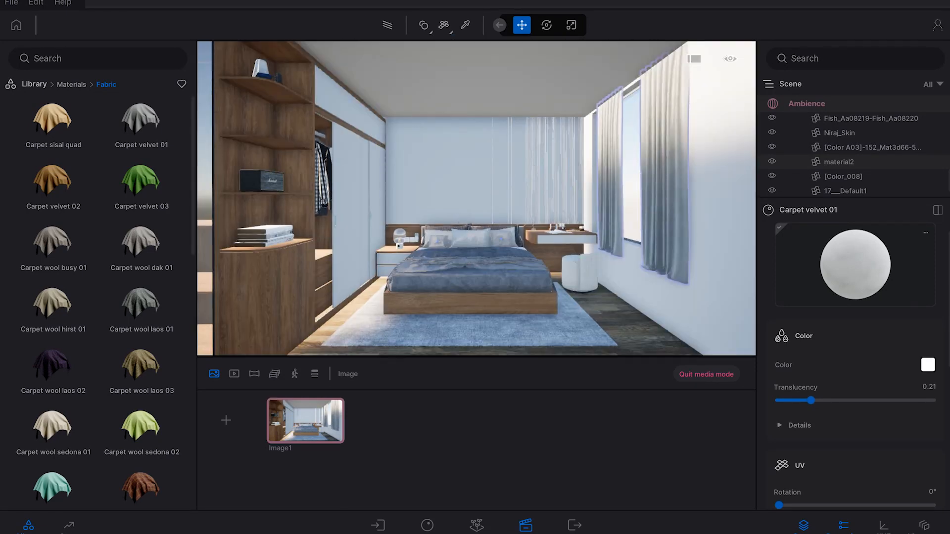
Step: Apply the Ash 01 B wood material to the wooden surfaces of the shelving and furniture
left_click(35, 84)
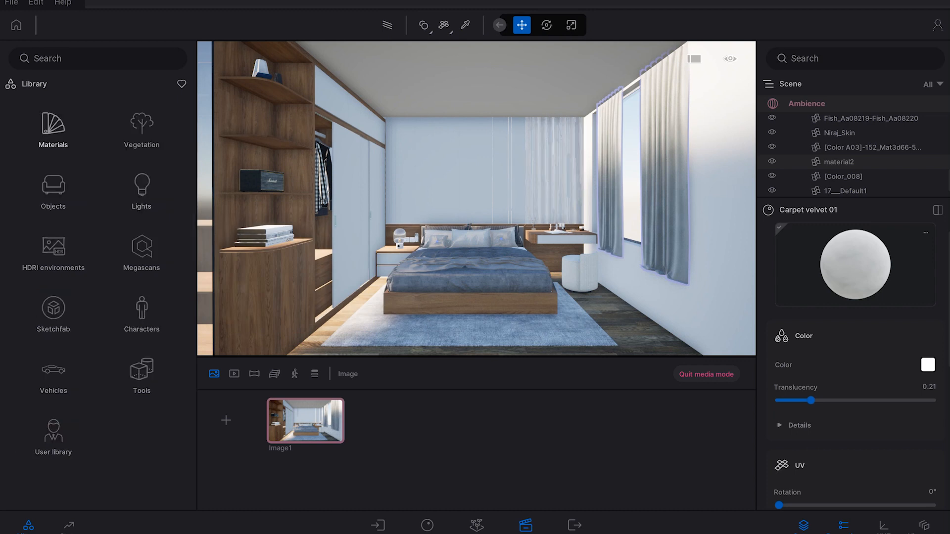
left_click(53, 127)
left_click(142, 185)
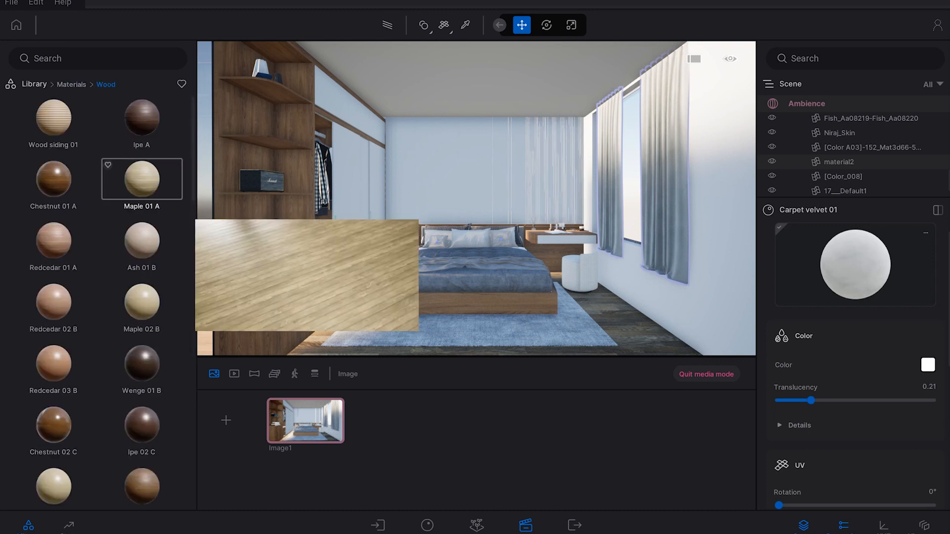
scroll(141, 169, "down", 2)
left_click_drag(142, 169, 267, 275)
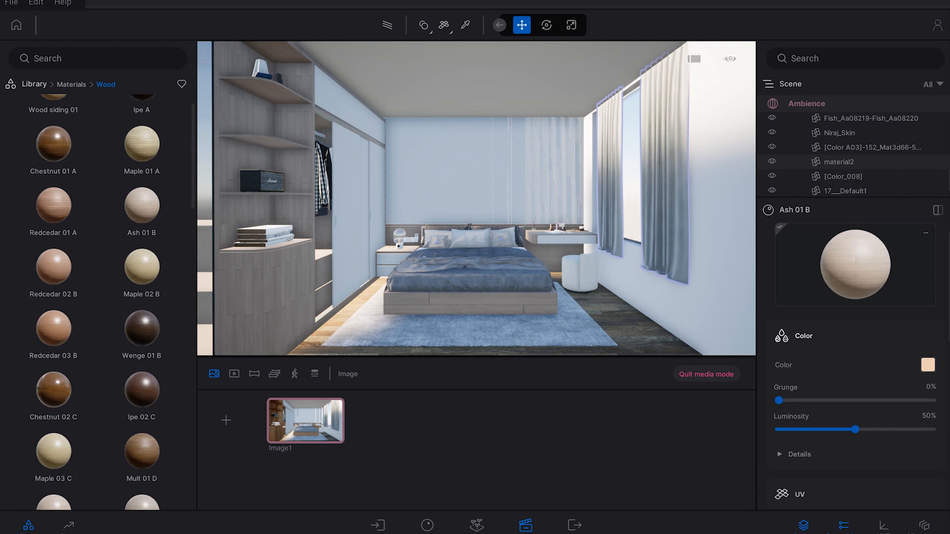
Step: Darken the color of the Ash 01 B furniture wood
left_click(928, 365)
left_click_drag(464, 196, 464, 246)
left_click(534, 375)
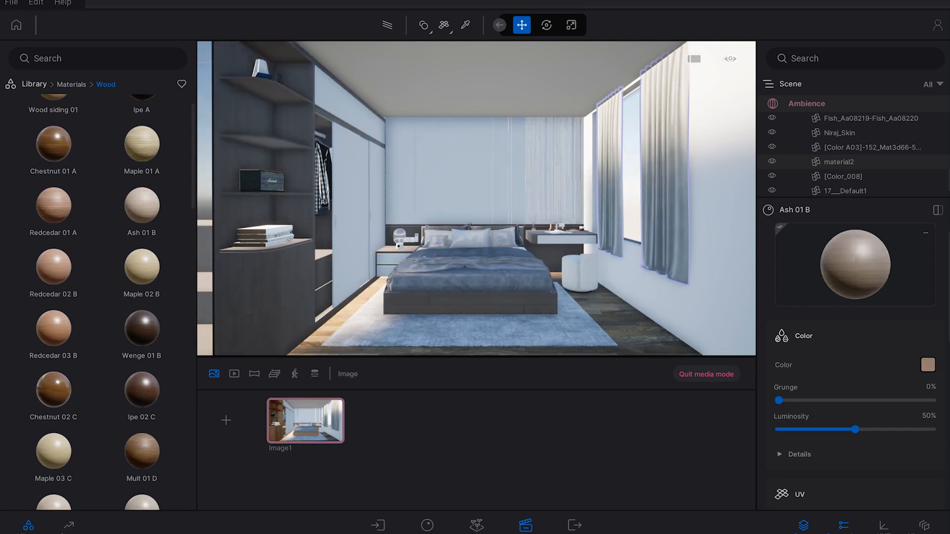
Step: Apply the Mult 03 D wood material to the bedroom floor
scroll(142, 272, "down", 3)
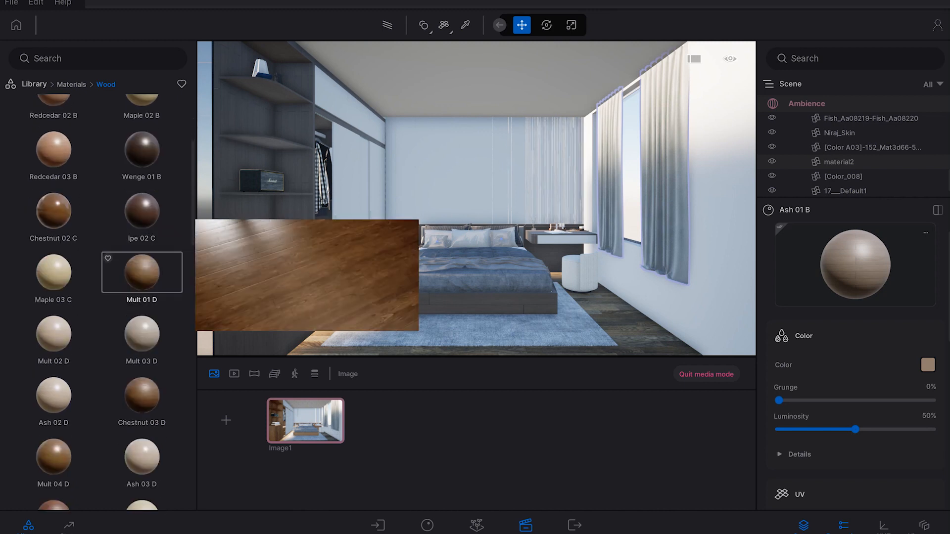
scroll(142, 299, "down", 1)
left_click_drag(141, 316, 342, 313)
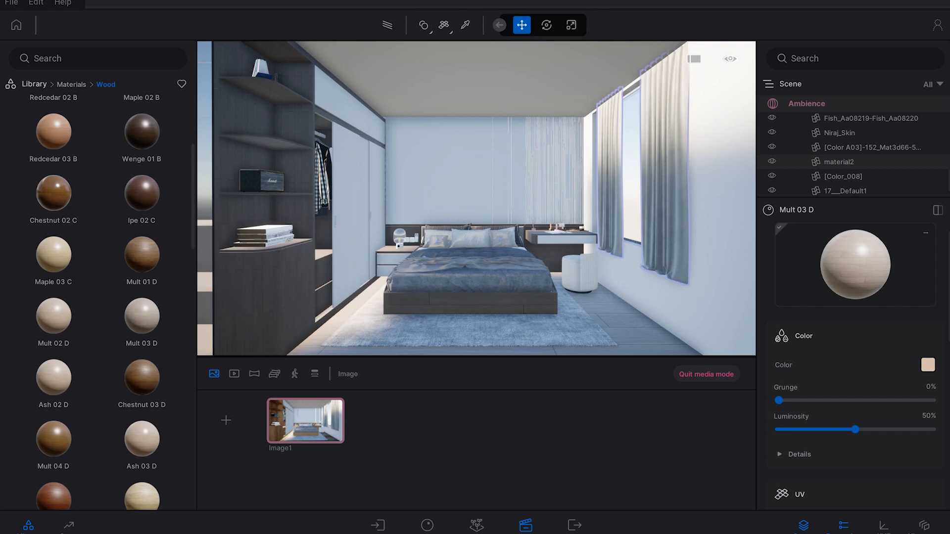
Step: Examine the wardrobe and its open corner shelves up close
left_click(34, 84)
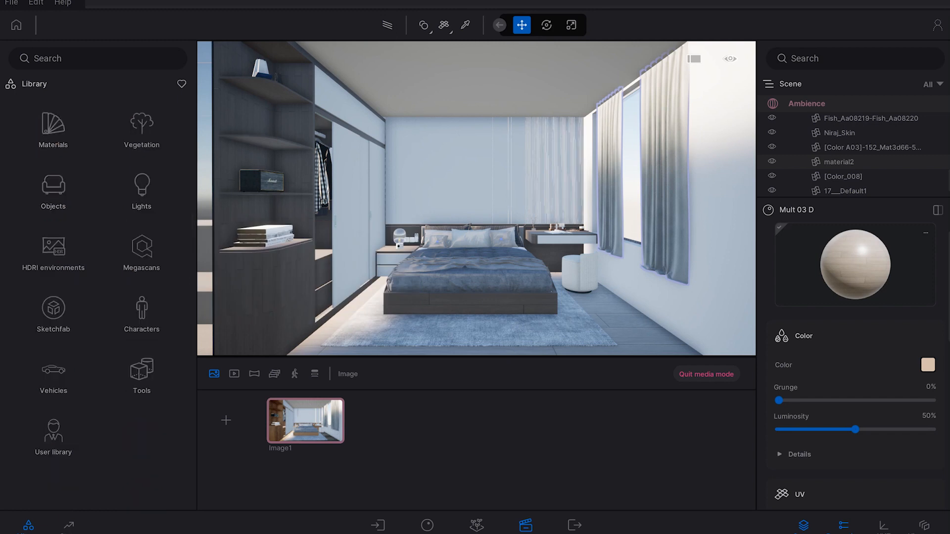
scroll(477, 198, "up", 3)
right_click_drag(477, 198, 331, 173)
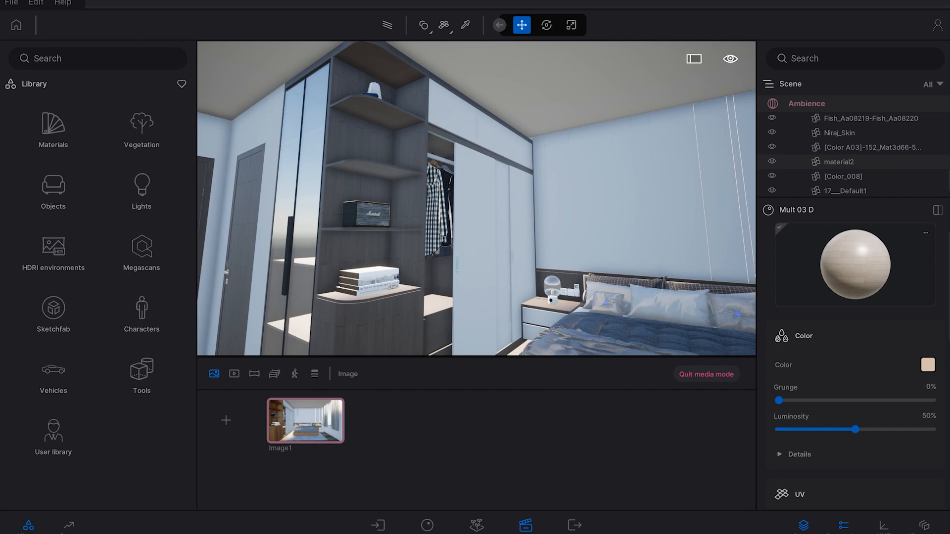
scroll(476, 198, "up", 5)
scroll(476, 198, "down", 10)
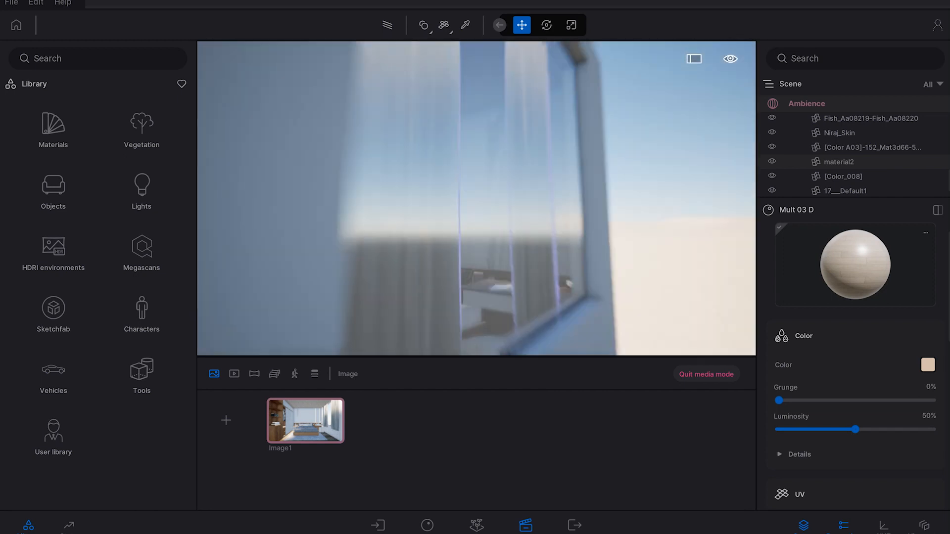
scroll(476, 198, "up", 8)
right_click_drag(477, 198, 395, 198)
scroll(396, 198, "up", 5)
scroll(477, 198, "down", 5)
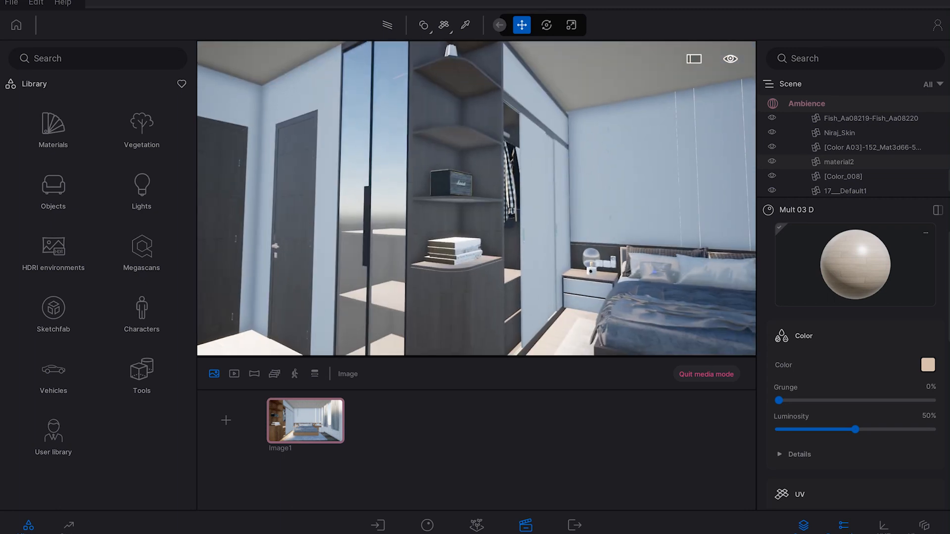
Step: Place a Base circle 10m primitive beneath the wardrobe's open corner shelf that holds the speaker, above the books
left_click(53, 191)
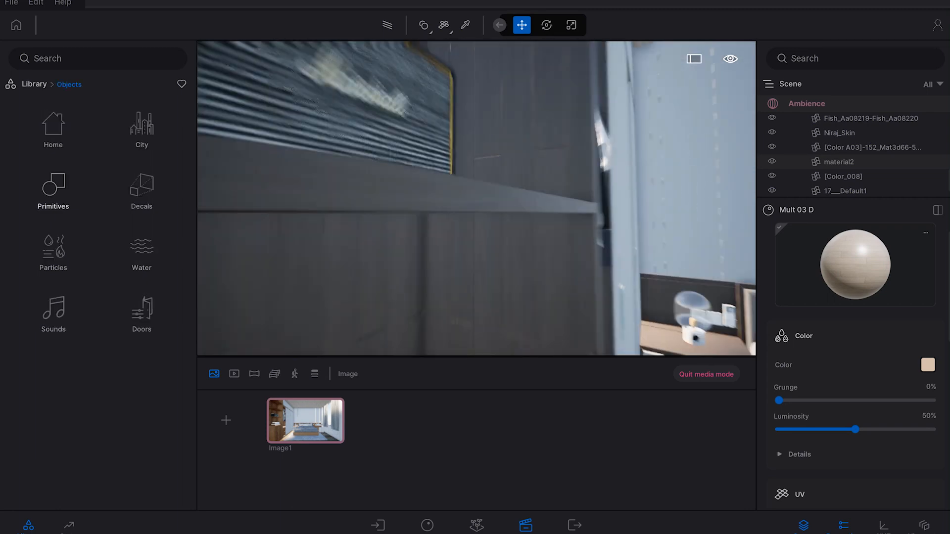
left_click(53, 191)
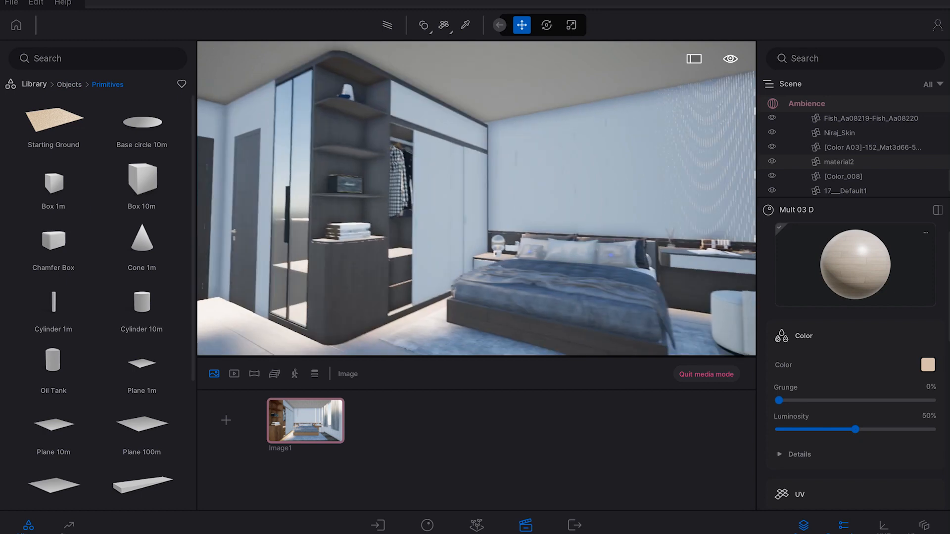
right_click_drag(477, 198, 428, 203)
scroll(455, 213, "up", 4)
scroll(455, 213, "down", 1)
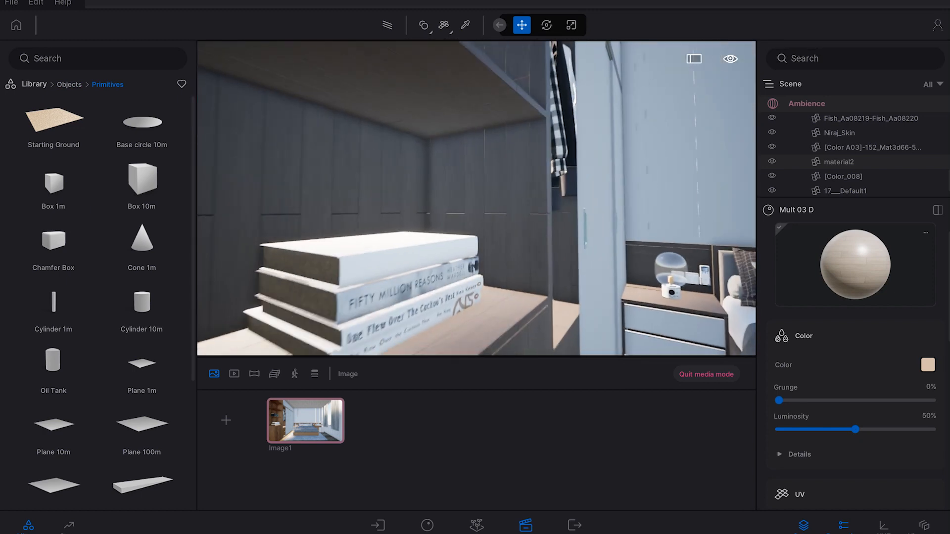
scroll(455, 212, "down", 3)
right_click_drag(455, 213, 440, 173)
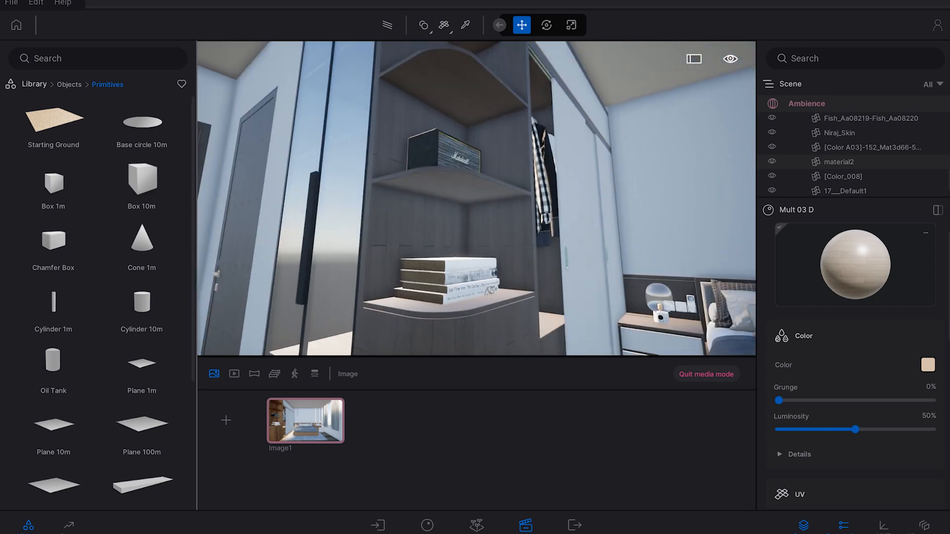
left_click_drag(141, 123, 458, 183)
Step: Scale the base circle down uniformly to a small spotlight-sized disc on the shelf's underside
left_click(552, 25)
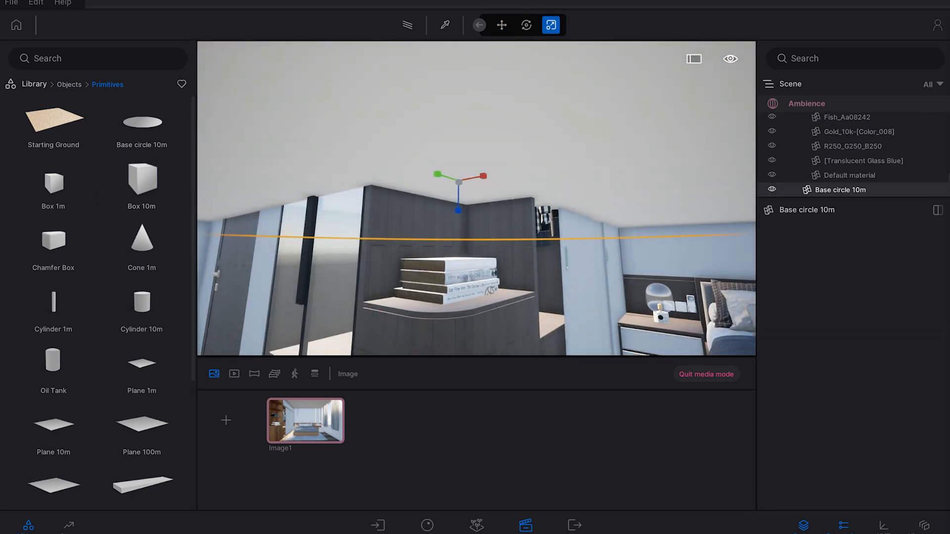
left_click_drag(458, 182, 459, 217)
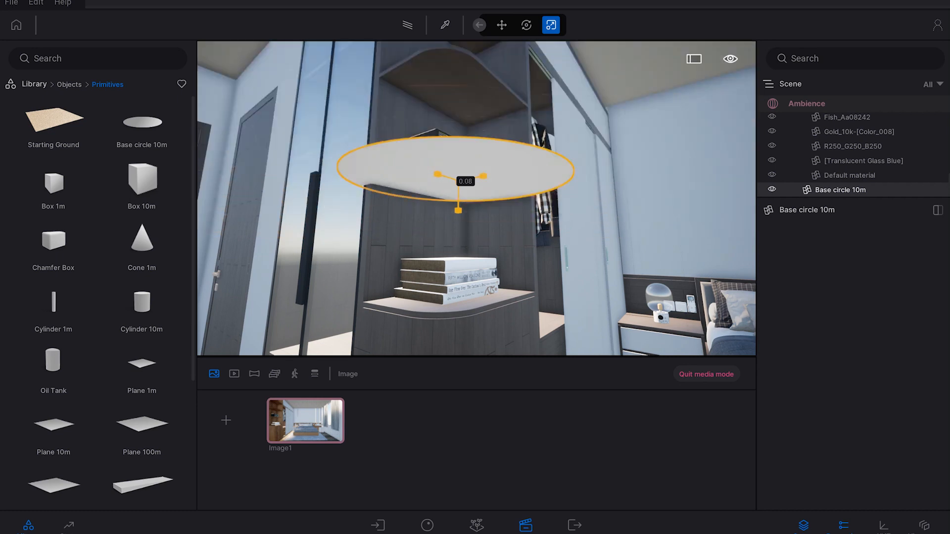
left_click_drag(458, 182, 458, 219)
middle_click_drag(458, 218, 445, 169)
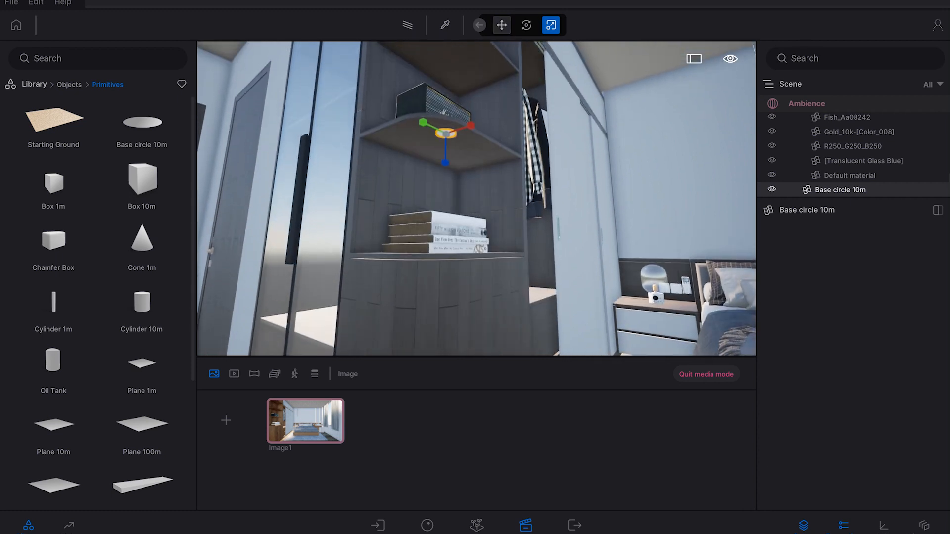
left_click(502, 25)
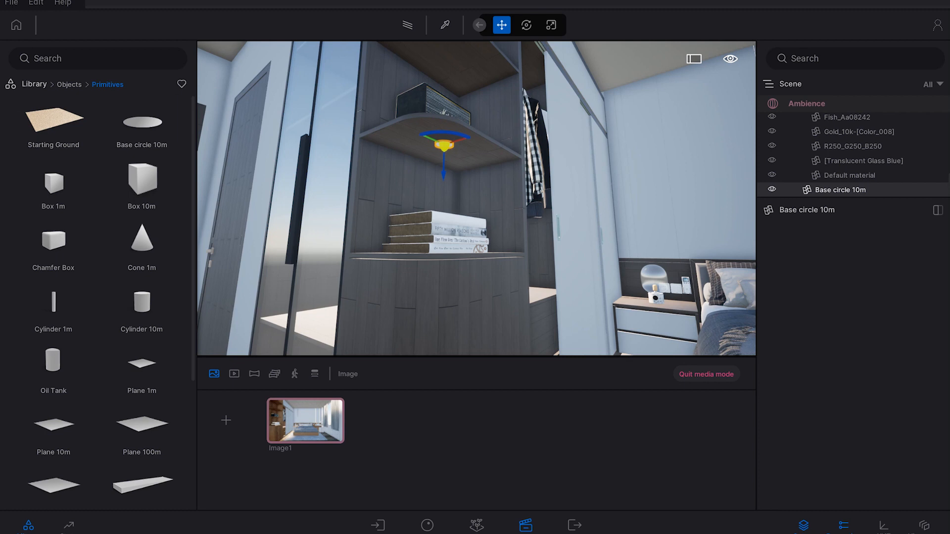
Step: Apply the Neon 01 material to the small disc under the corner shelf
left_click(34, 85)
left_click(53, 128)
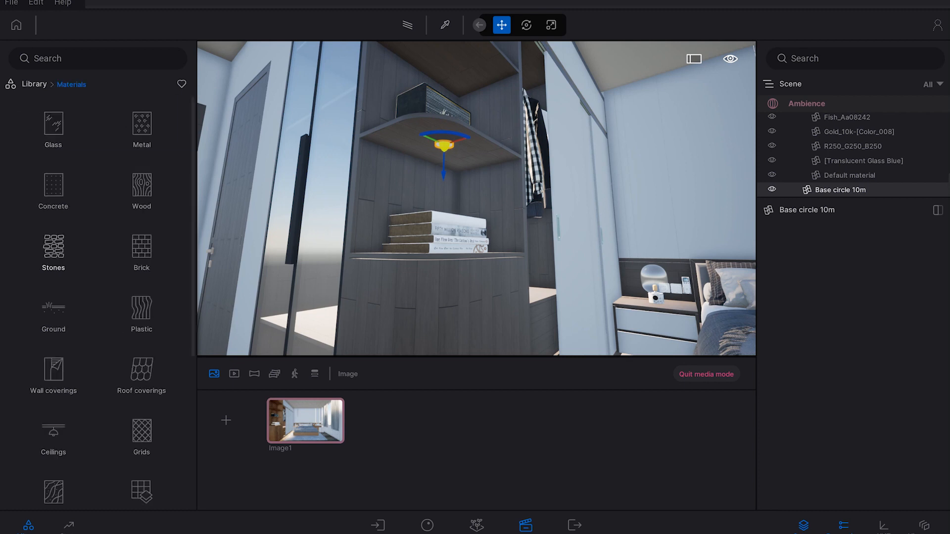
scroll(53, 450, "down", 3)
left_click(53, 458)
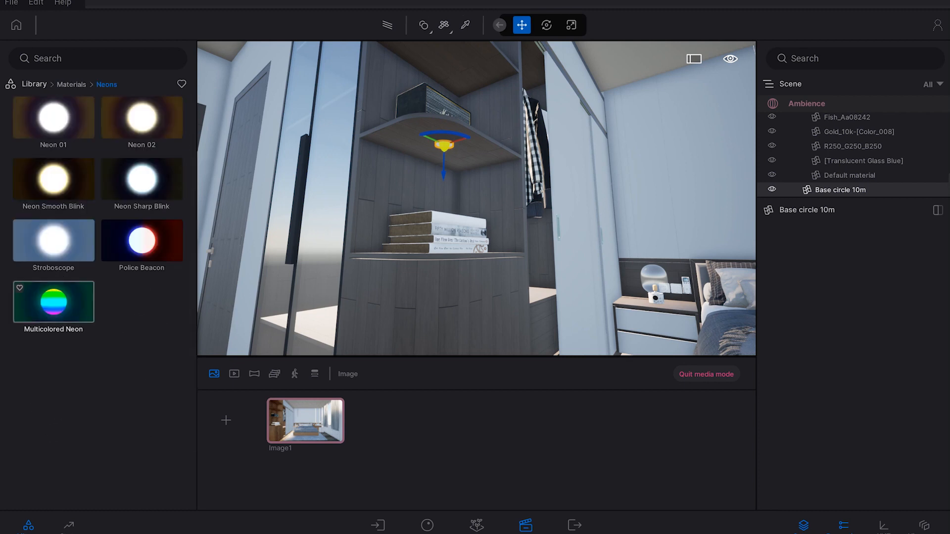
left_click_drag(54, 119, 443, 154)
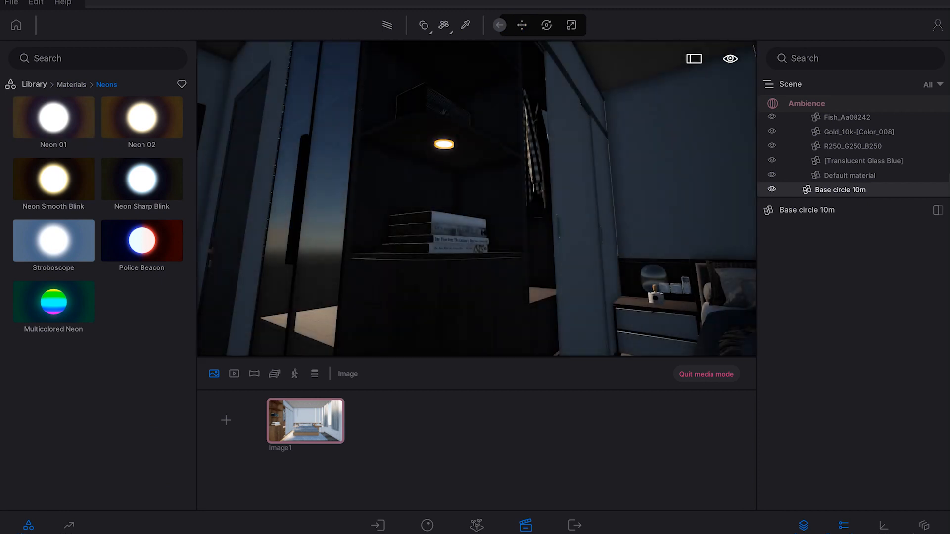
Step: Copy the glowing disc upward as 3 instances spaced 0.44 m apart, for the shelves above
right_click_drag(443, 163, 445, 149)
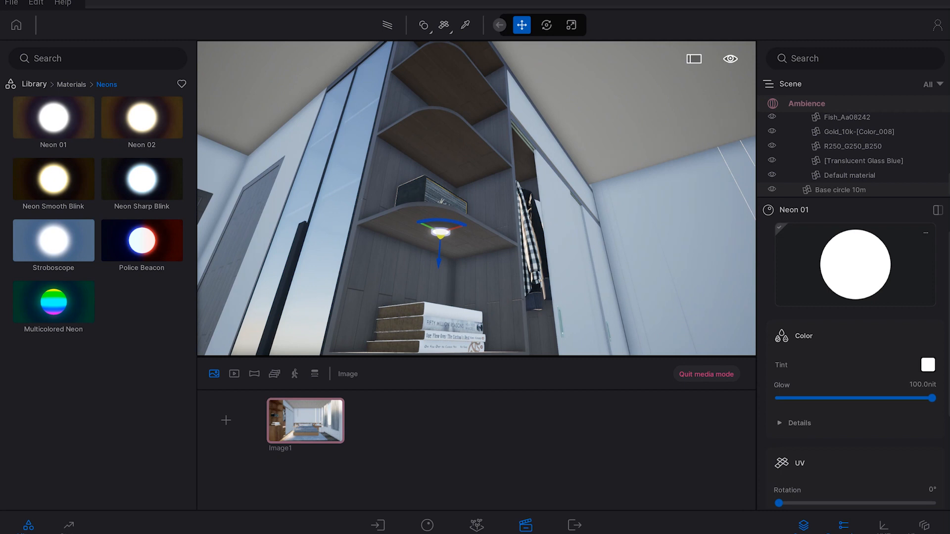
left_click_drag(438, 257, 445, 168, "shift")
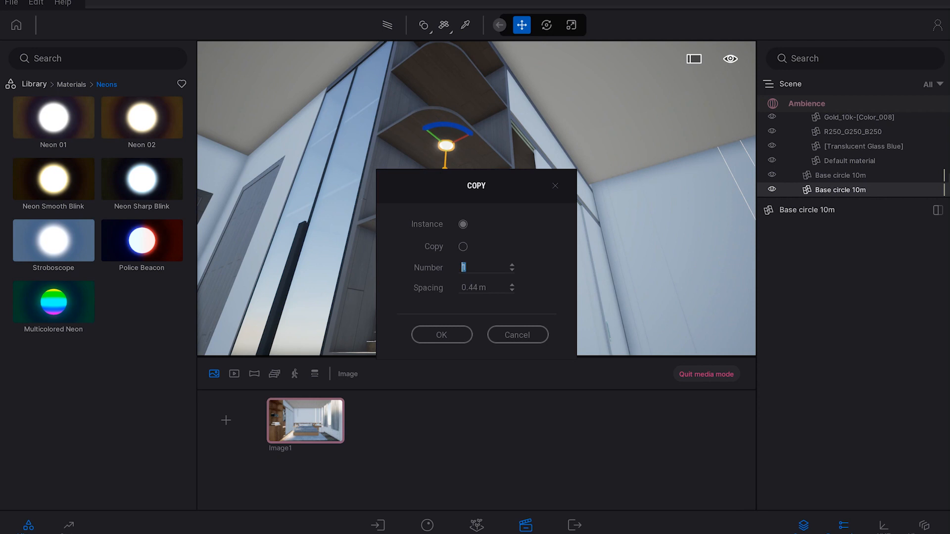
left_click(442, 335)
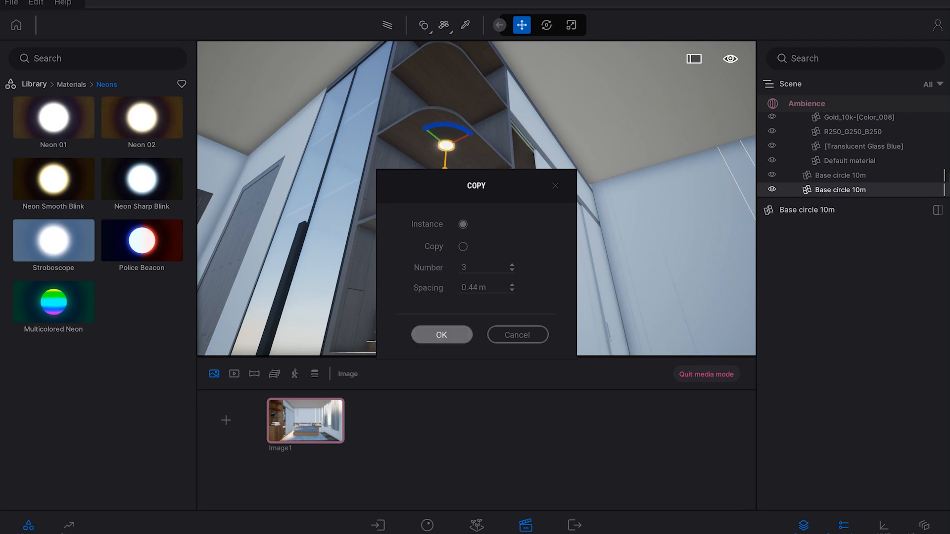
Step: Nudge the topmost light disc vertically beneath the top panel of the corner shelving
middle_click_drag(446, 223, 442, 321)
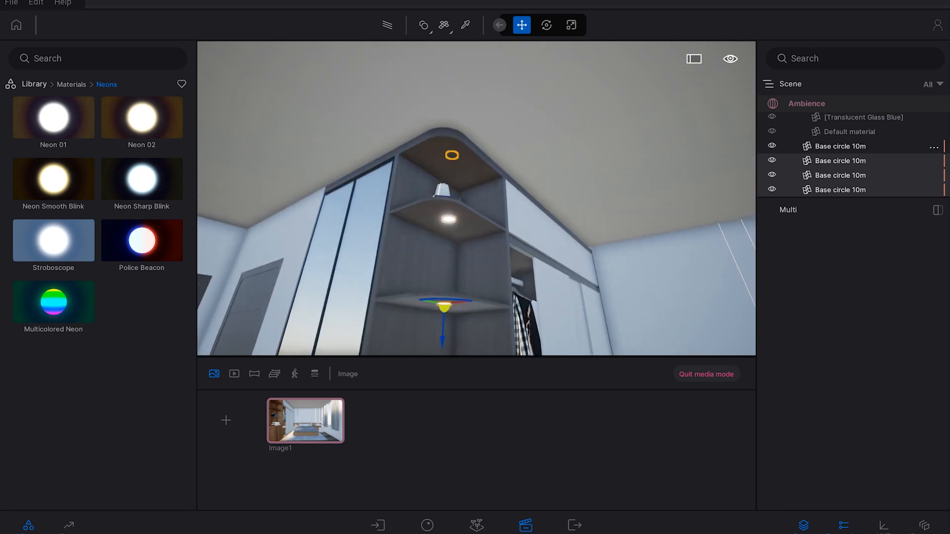
left_click(840, 190)
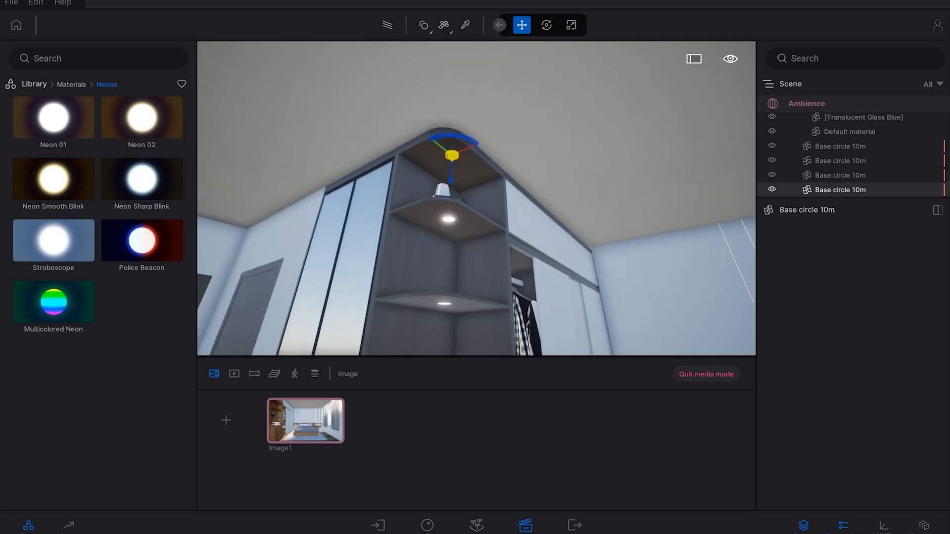
left_click_drag(451, 178, 450, 183)
Step: Pick the Mult 03 D floor material and set its texture scale to 0.47
right_click_drag(451, 183, 566, 292)
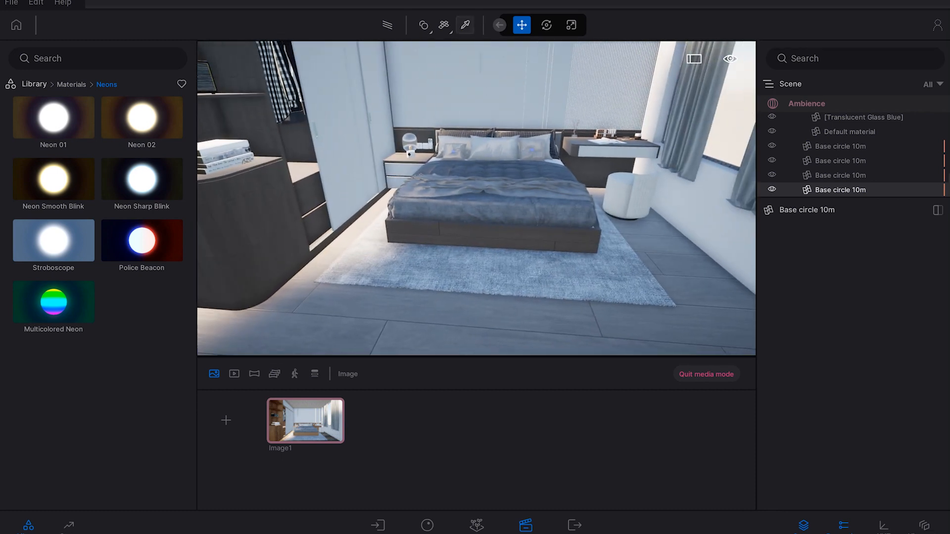
left_click(465, 24)
left_click(692, 307)
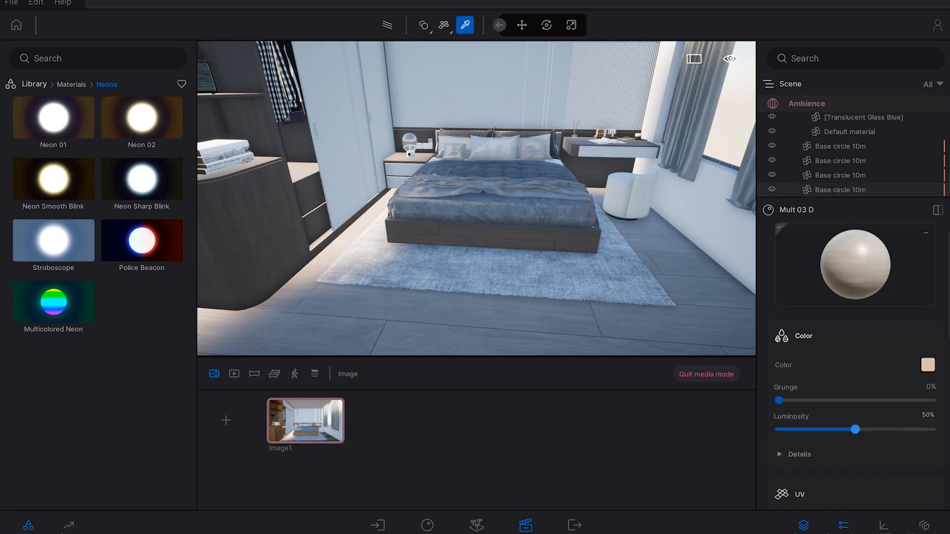
scroll(855, 361, "down", 3)
left_click_drag(855, 457, 810, 457)
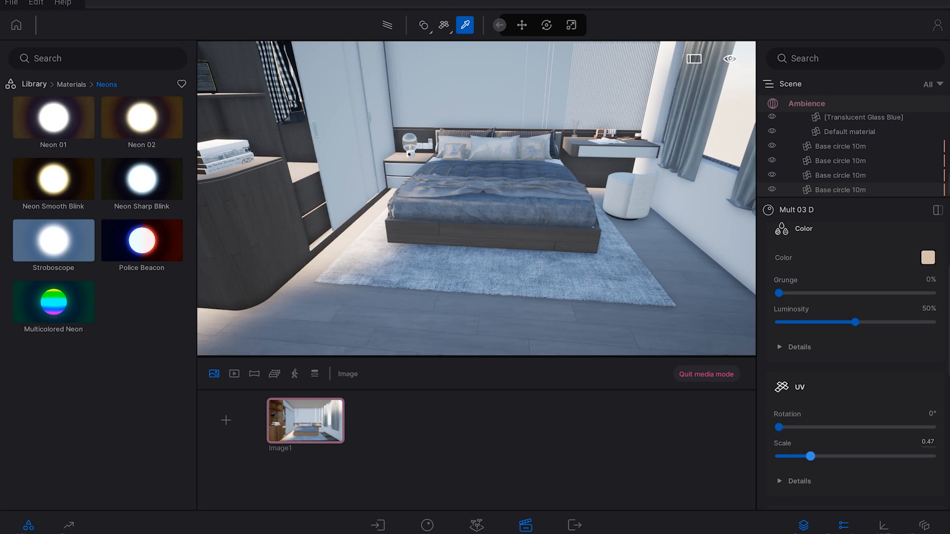
Step: Preview the saved Image1 view with path tracing to check the room's lighting
left_click(313, 420)
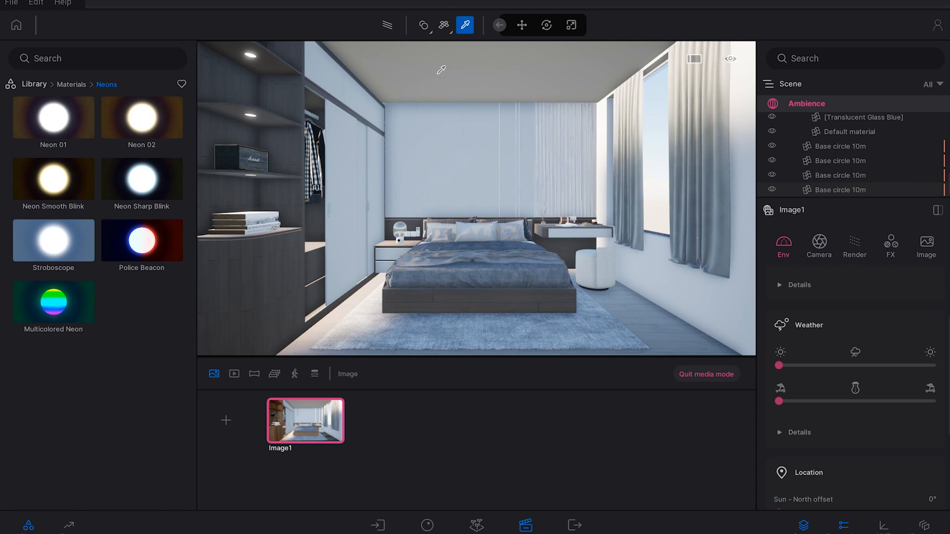
left_click(387, 25)
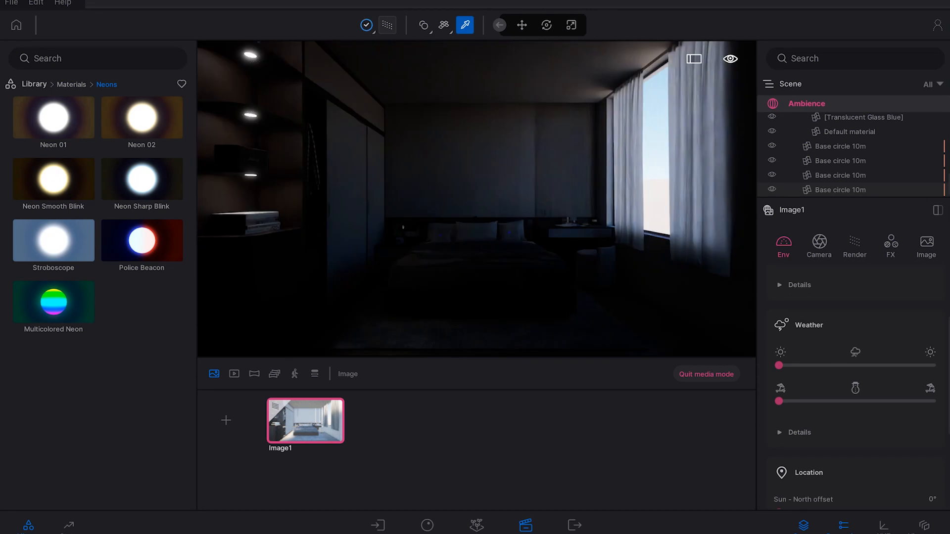
left_click(387, 25)
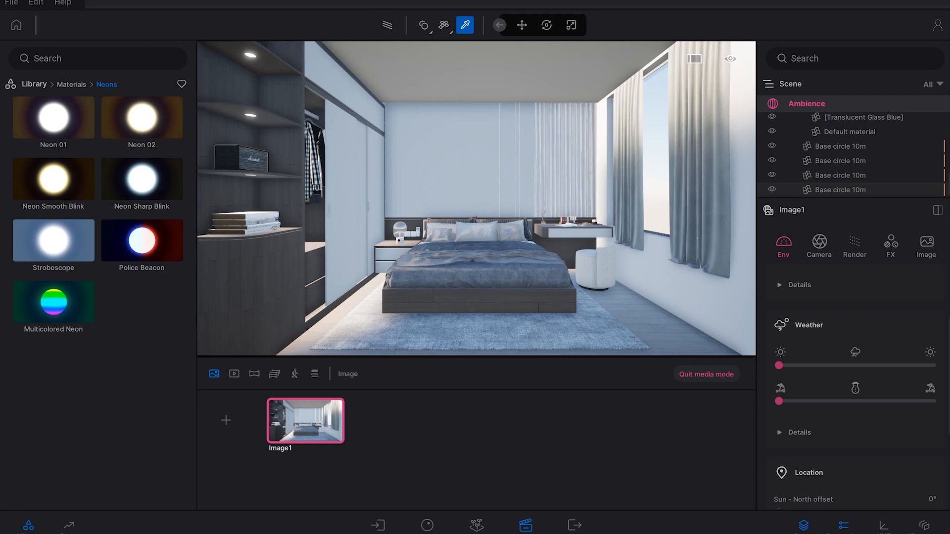
Step: Add a Neon light above the bed's headboard wall and adjust its height close to the ceiling
left_click(34, 84)
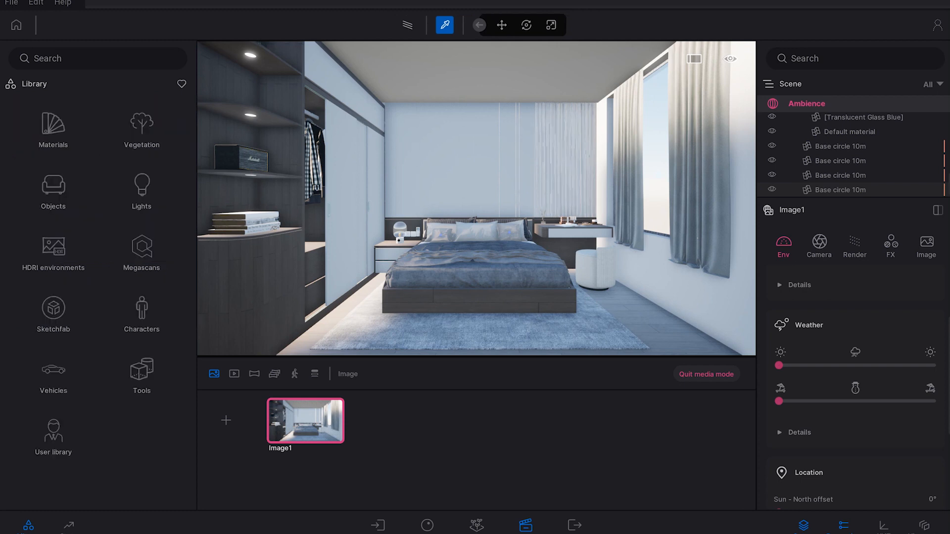
right_click_drag(429, 197, 423, 175)
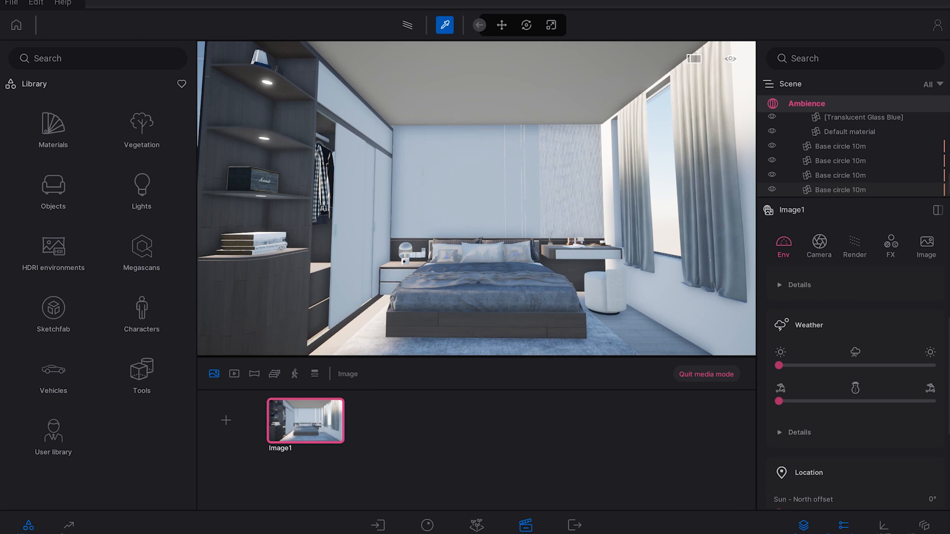
left_click(142, 188)
left_click_drag(54, 179, 495, 115)
key("w")
right_click_drag(494, 119, 494, 74)
mouse_move(500, 124)
left_mouse_down()
mouse_move(496, 159)
mouse_move(495, 136)
left_mouse_up()
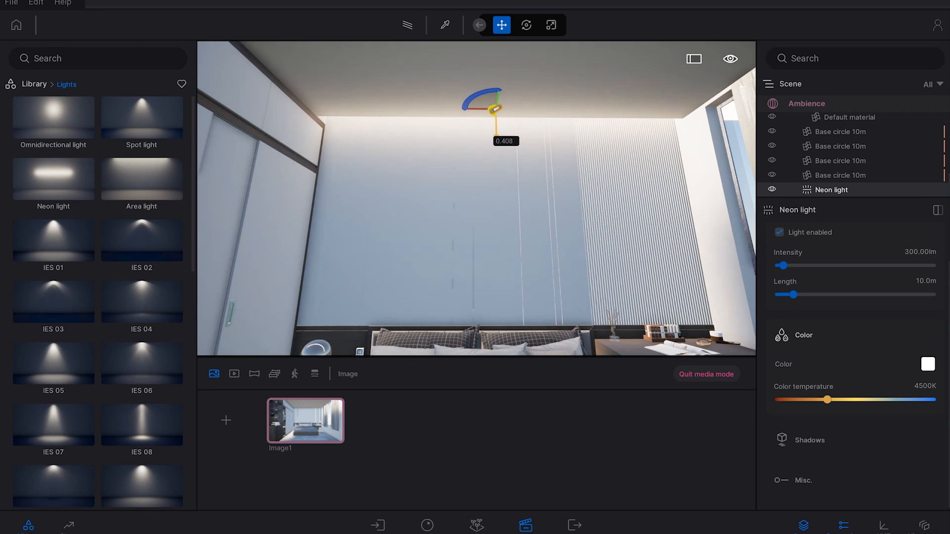
Step: Try Neon light intensities of 3 lm and 5 lm, checking the lighting with path tracing
left_click(408, 25)
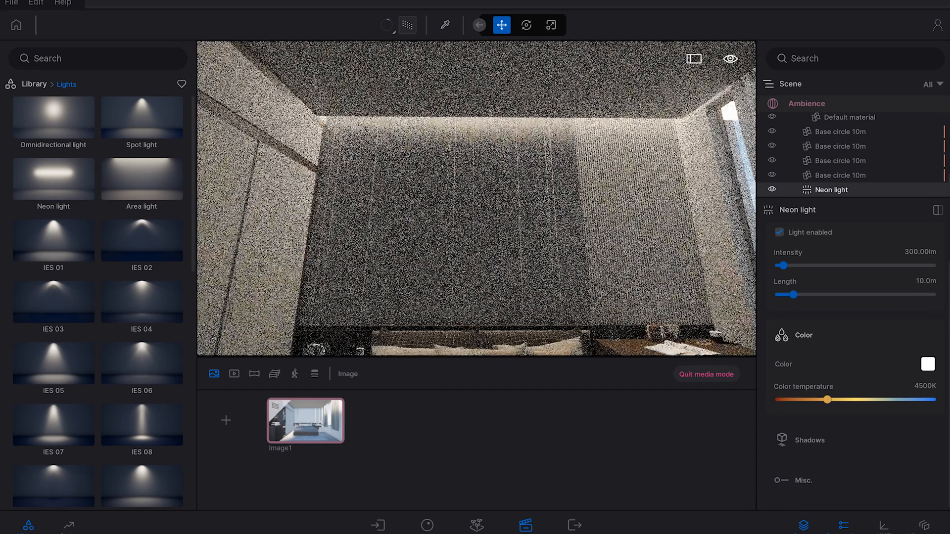
left_click(408, 25)
left_click(919, 251)
type("3")
key("Return")
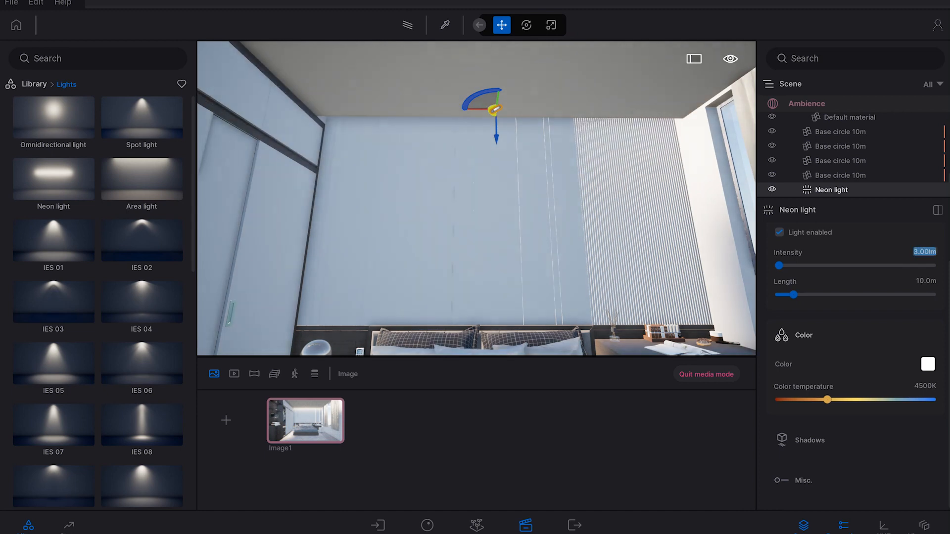
left_click(408, 25)
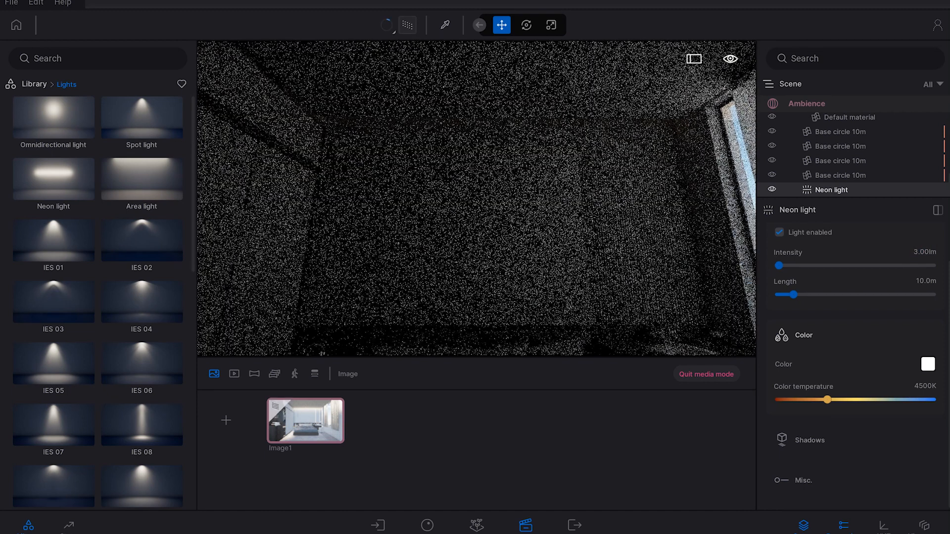
left_click(923, 251)
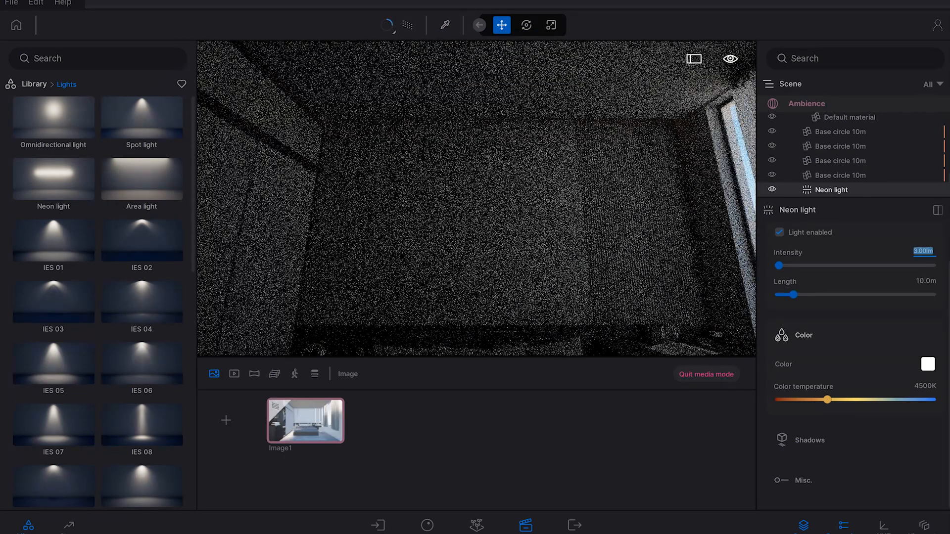
type("5")
key("Return")
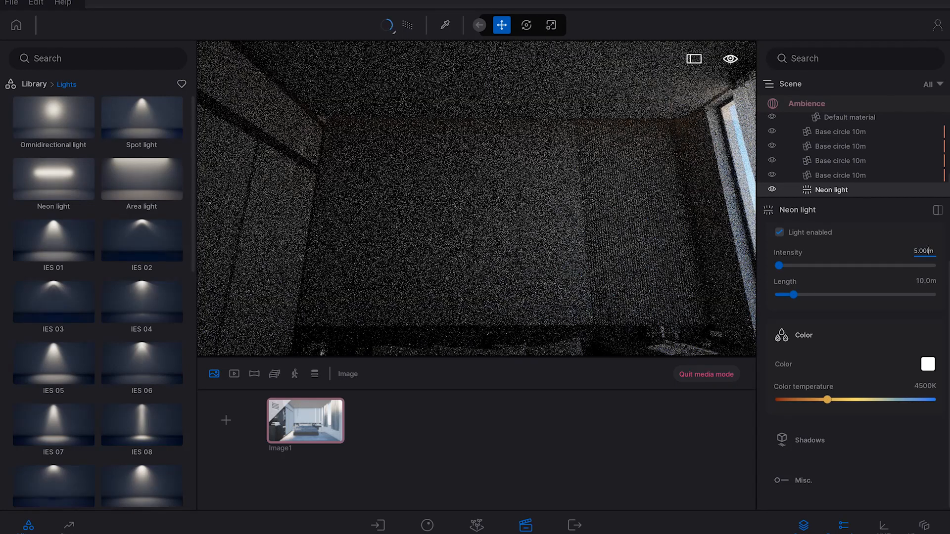
Step: Set the Neon light's intensity to 10 lm
left_click(923, 251)
type("10")
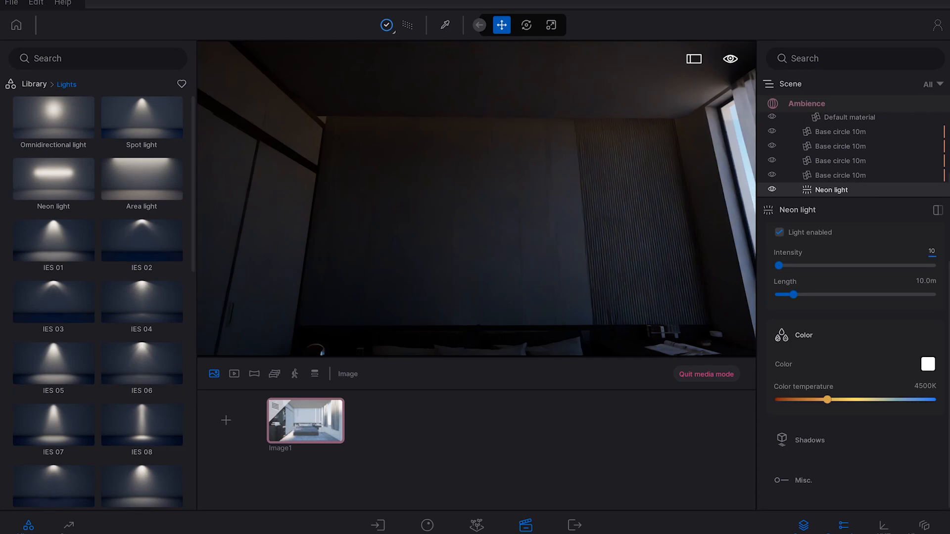
key("Return")
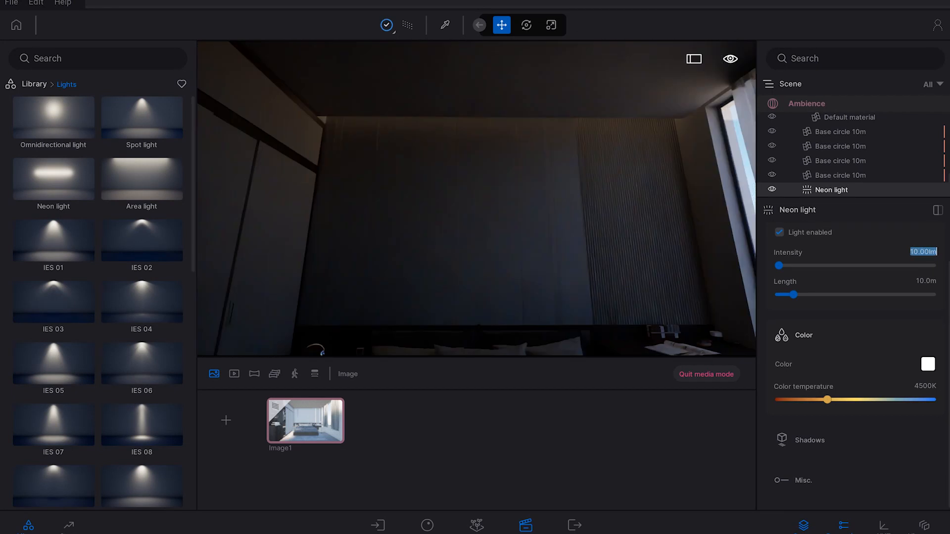
Step: Lower the Neon light slightly below the ceiling and check the wall lighting with path tracing
left_click(832, 190)
left_click(836, 176)
left_click(836, 190)
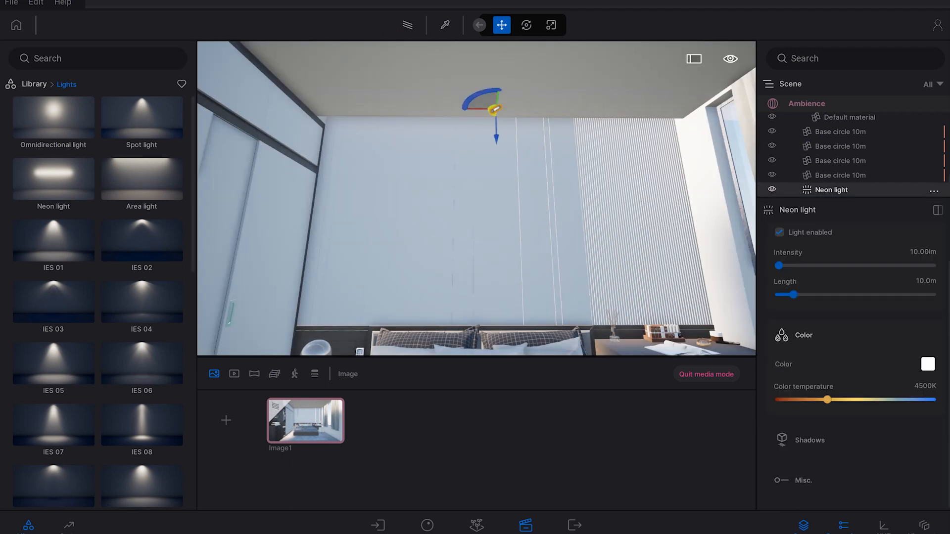
left_click_drag(496, 134, 496, 142)
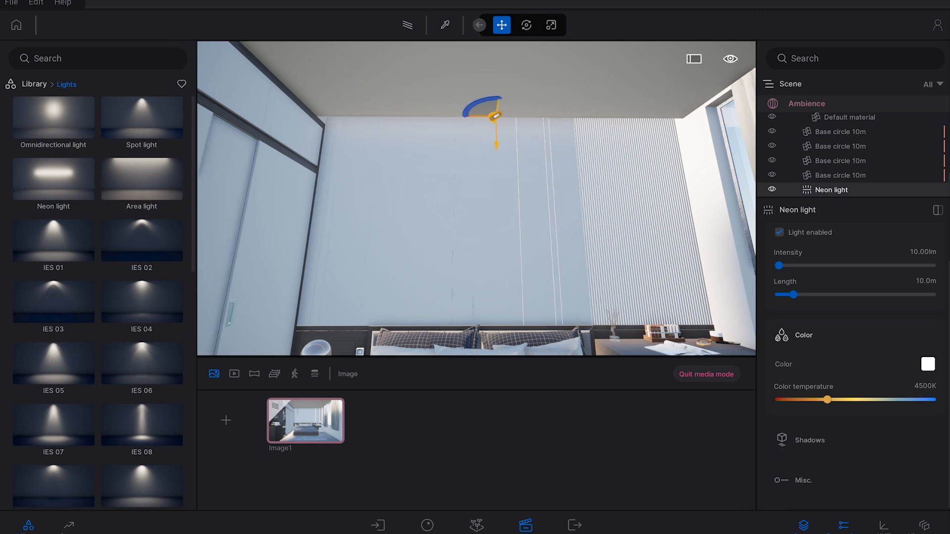
left_click(407, 25)
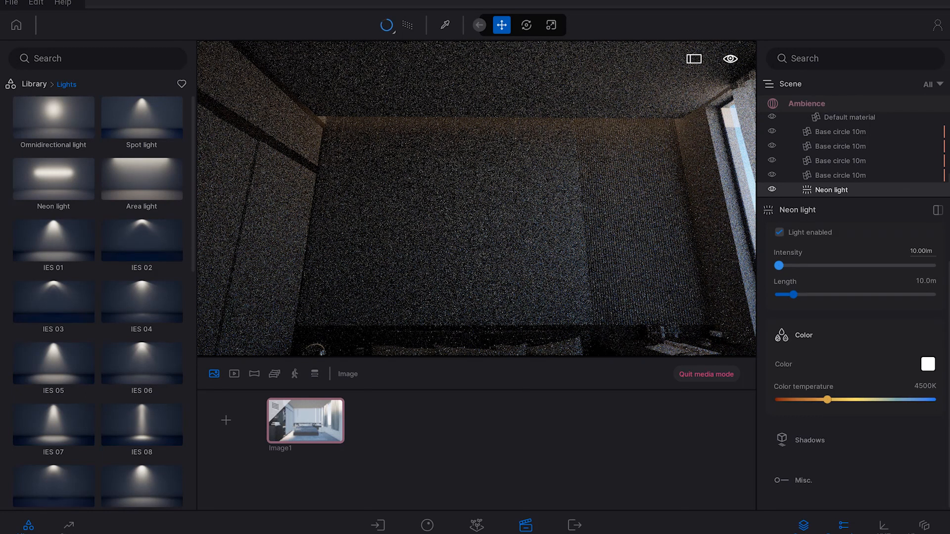
Step: Try a Neon light intensity of 20 lm in the path-traced view
left_click(922, 251)
type("20")
key("Return")
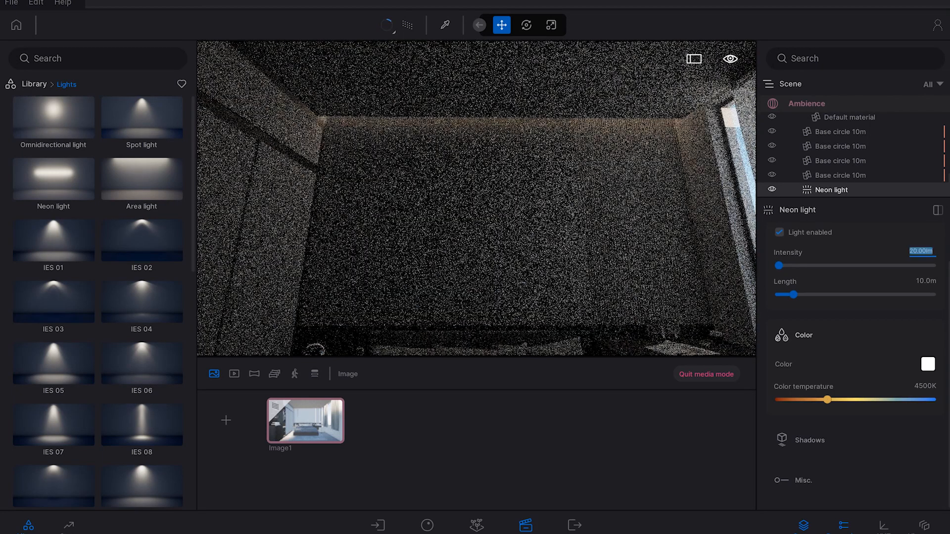
Step: Lower the Neon light a little further down the headboard wall and preview its glow with path tracing
left_click(840, 175)
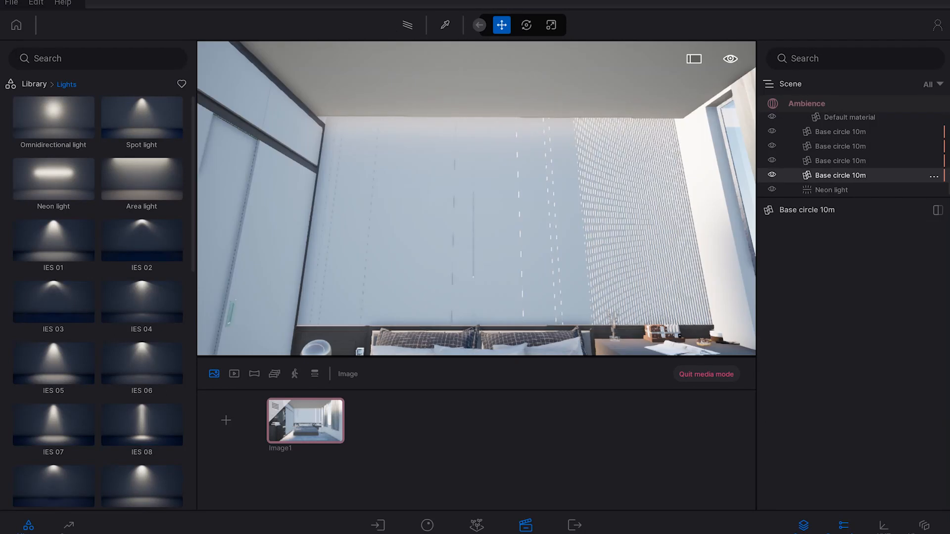
left_click(832, 190)
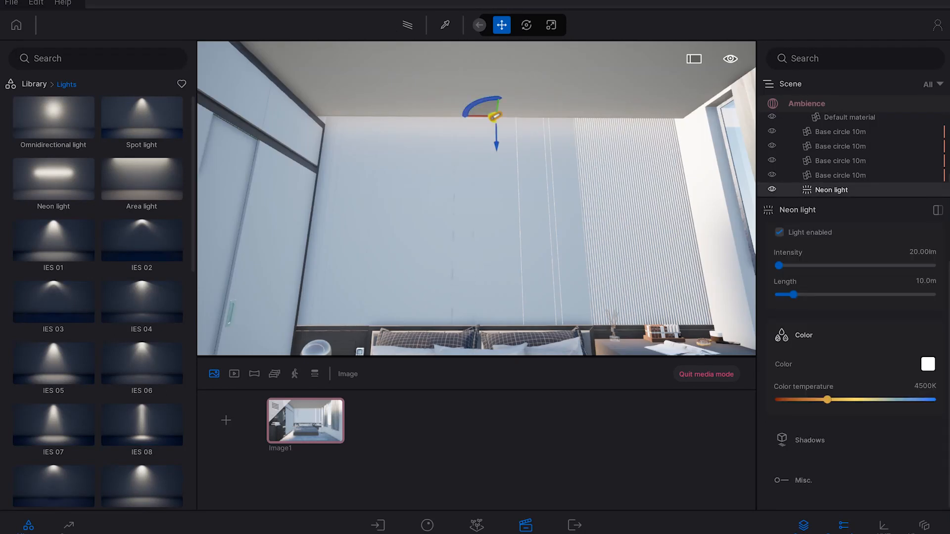
left_click_drag(496, 144, 497, 156)
left_click(407, 25)
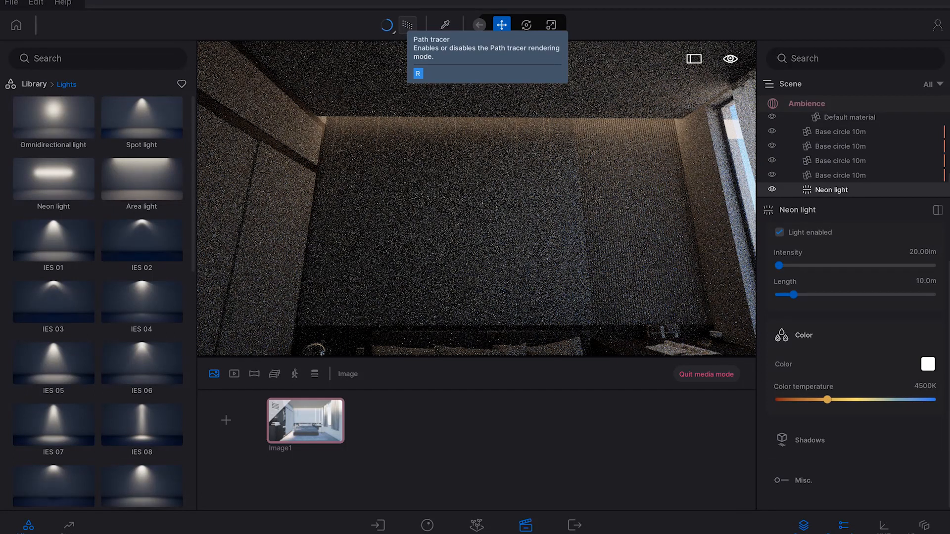
Step: Set the Neon light's intensity to 25 lm, check the path-traced result, and return to real-time display
left_click(922, 252)
type("25")
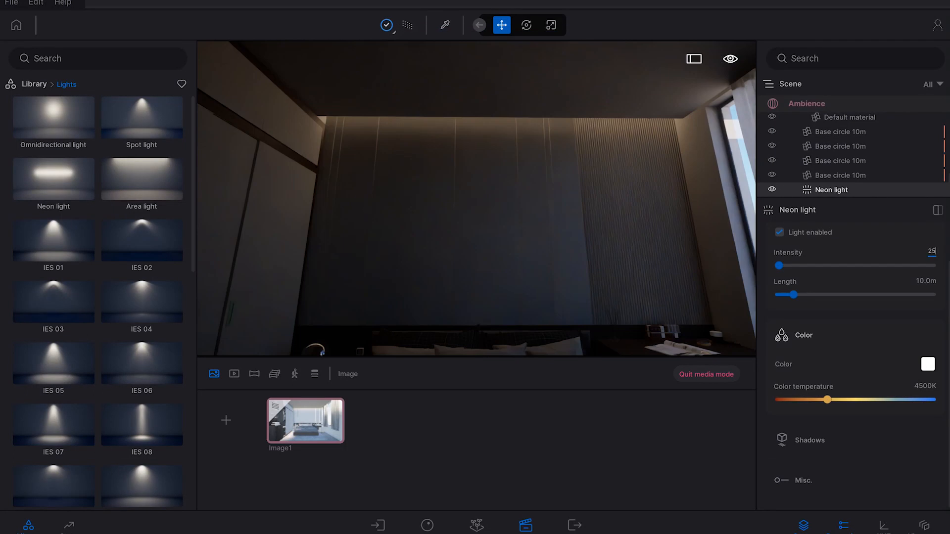
key("Return")
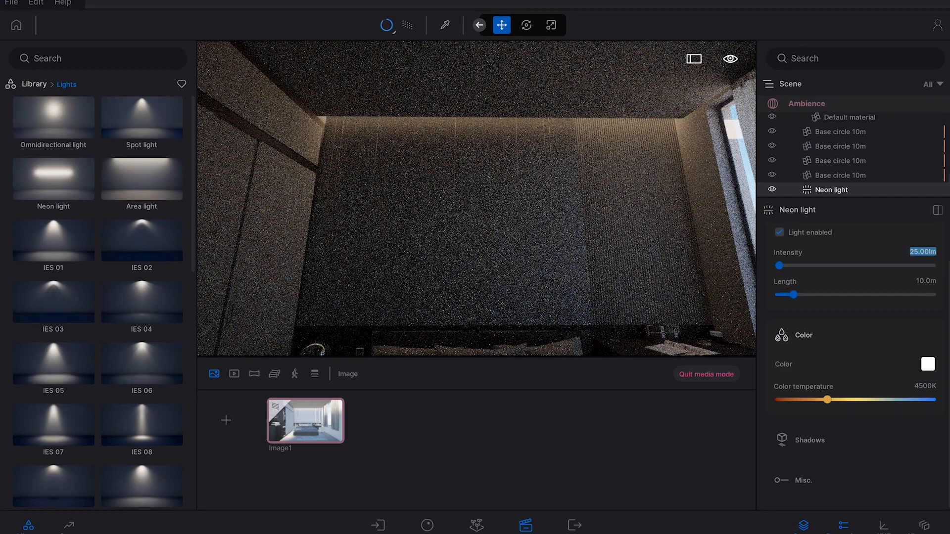
left_click(408, 24)
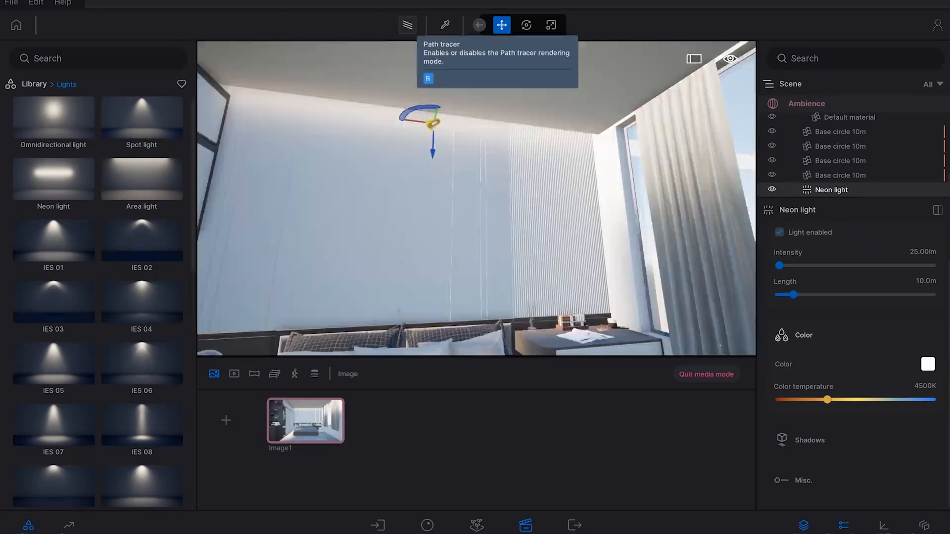
Step: Make one separate copy of the Neon light and place it along the ceiling edge above the window curtains
scroll(477, 198, "up", 5)
scroll(477, 198, "down", 8)
scroll(477, 198, "up", 4)
right_click_drag(476, 198, 510, 176)
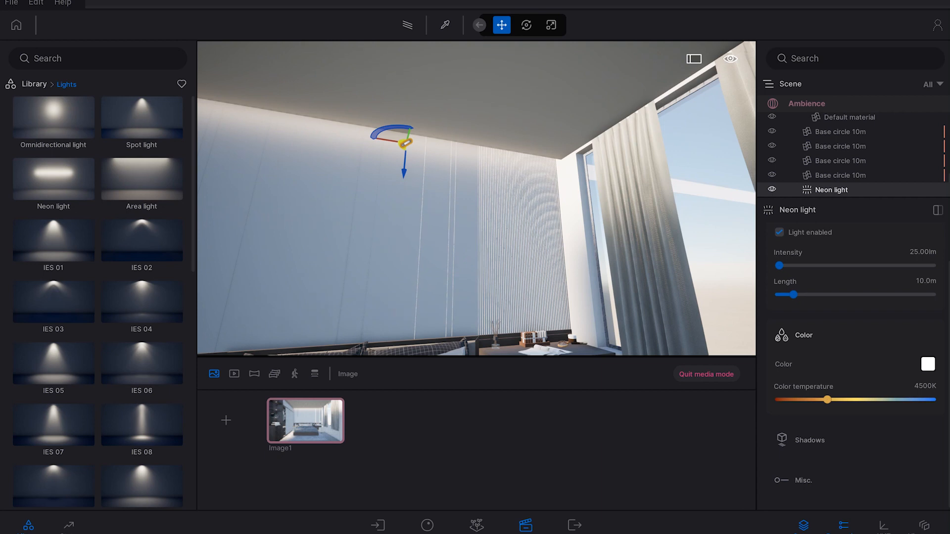
left_click_drag(398, 134, 665, 80, "shift")
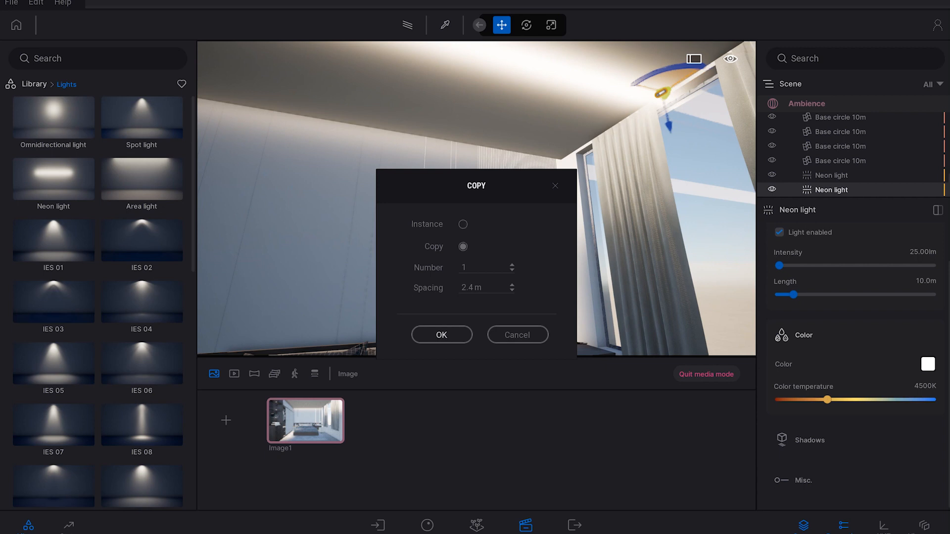
key("Return")
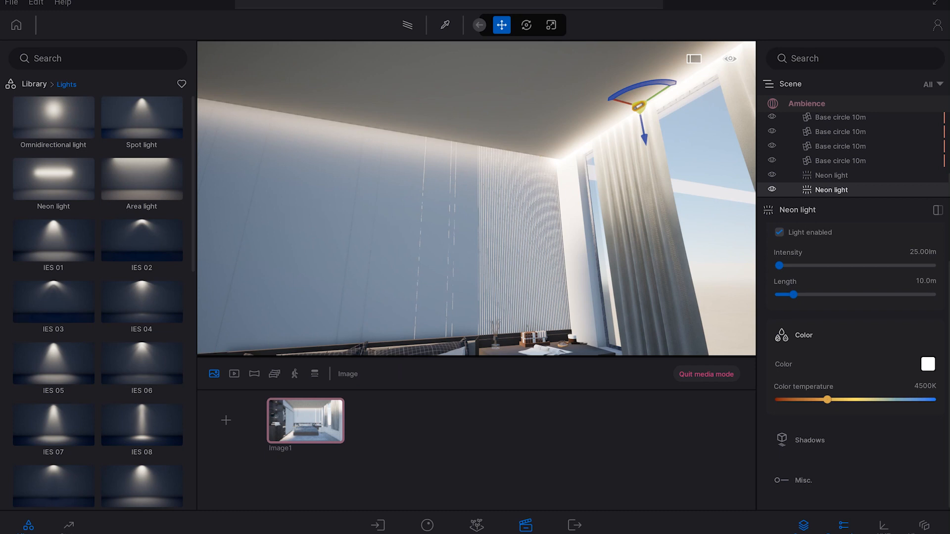
Step: Return to the Image1 view and preview the whole room's lighting with path tracing
left_click(305, 420)
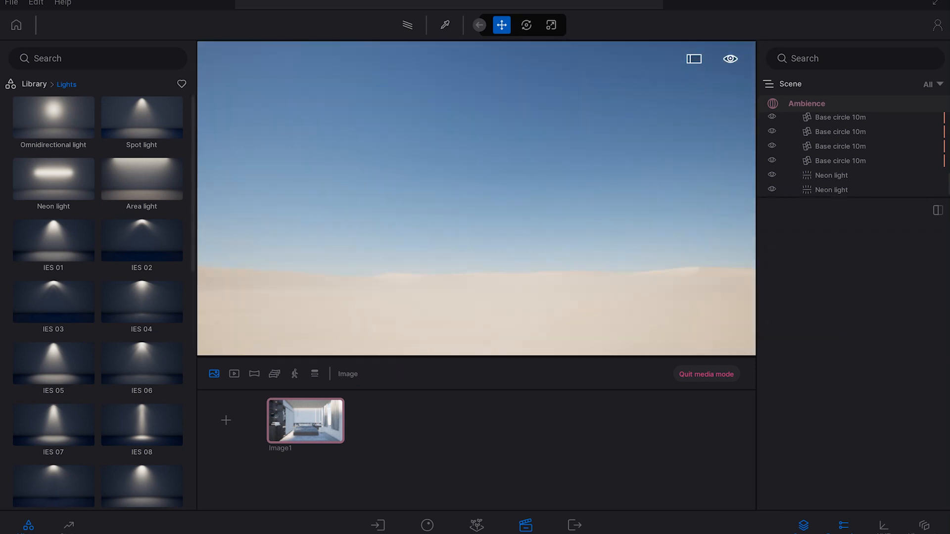
key("r")
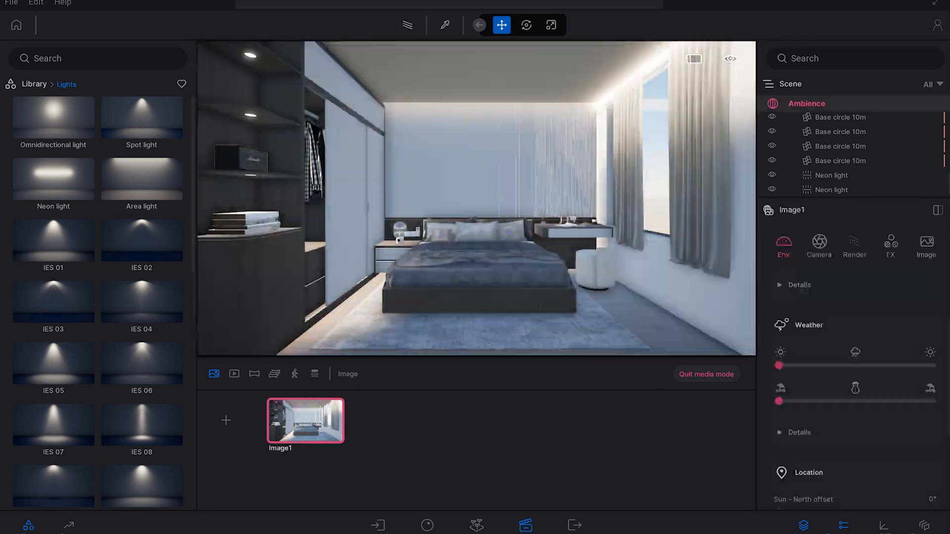
left_click(407, 24)
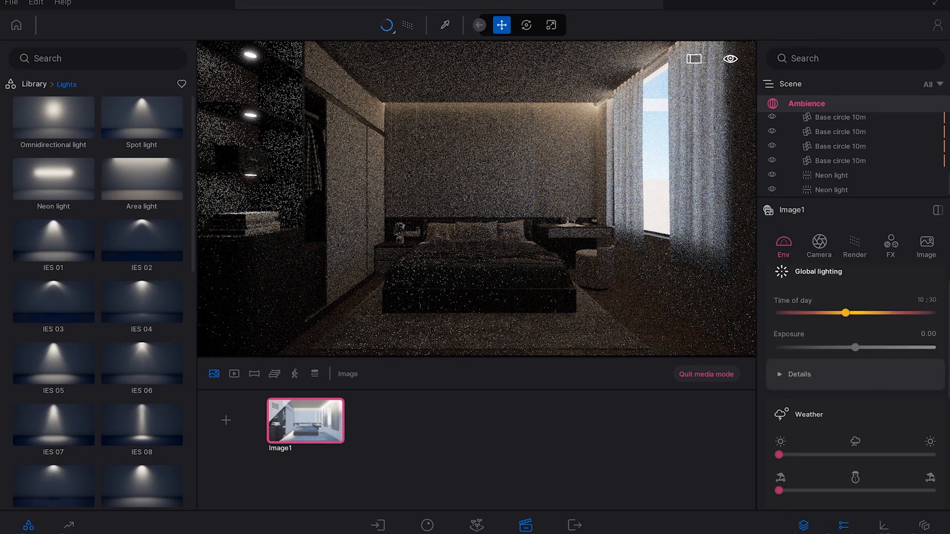
Step: Try a time of day of 12:11 for Image1, comparing path-traced and real-time lighting
mouse_move(845, 330)
left_mouse_down()
mouse_move(867, 331)
mouse_move(857, 331)
left_mouse_up()
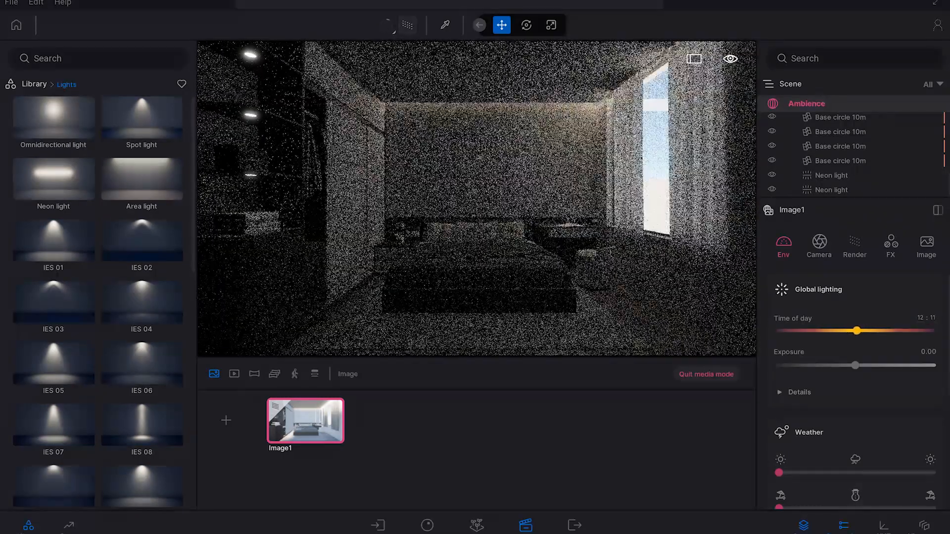
left_click(408, 25)
left_click(407, 24)
left_click(407, 25)
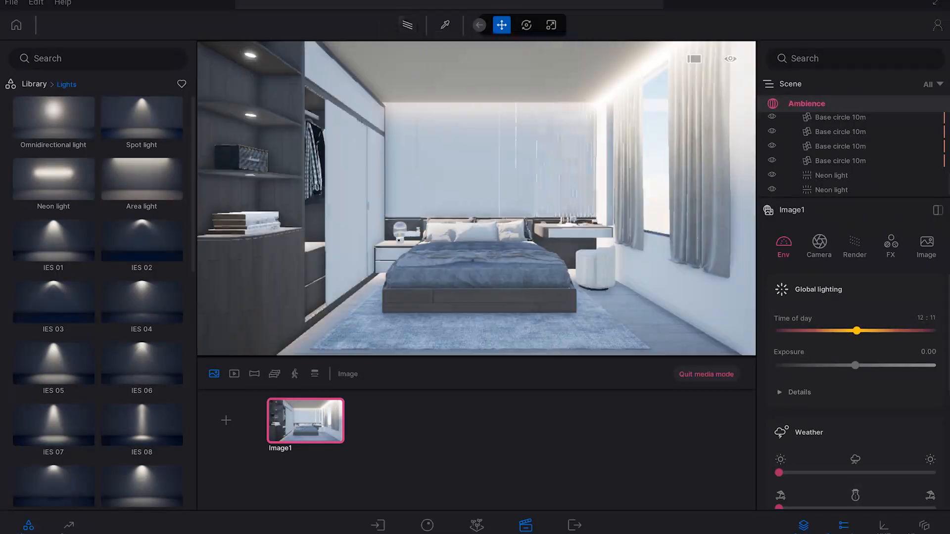
Step: Increase the sun's north offset and try times of day of 13:21 and 12:11, checking the sunlight with path tracing
mouse_move(857, 331)
left_mouse_down()
mouse_move(828, 331)
mouse_move(864, 331)
left_mouse_up()
scroll(856, 347, "down", 3)
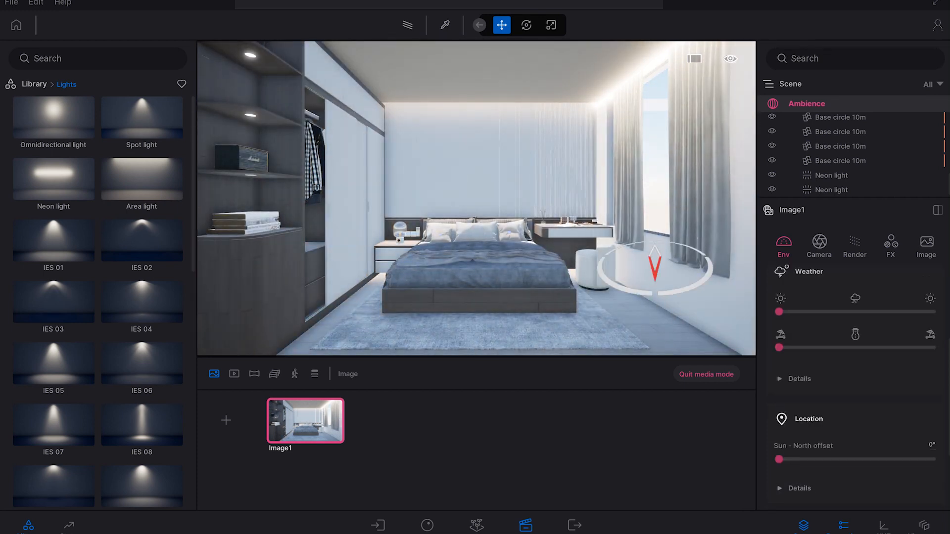
left_click_drag(779, 459, 810, 459)
scroll(855, 385, "up", 3)
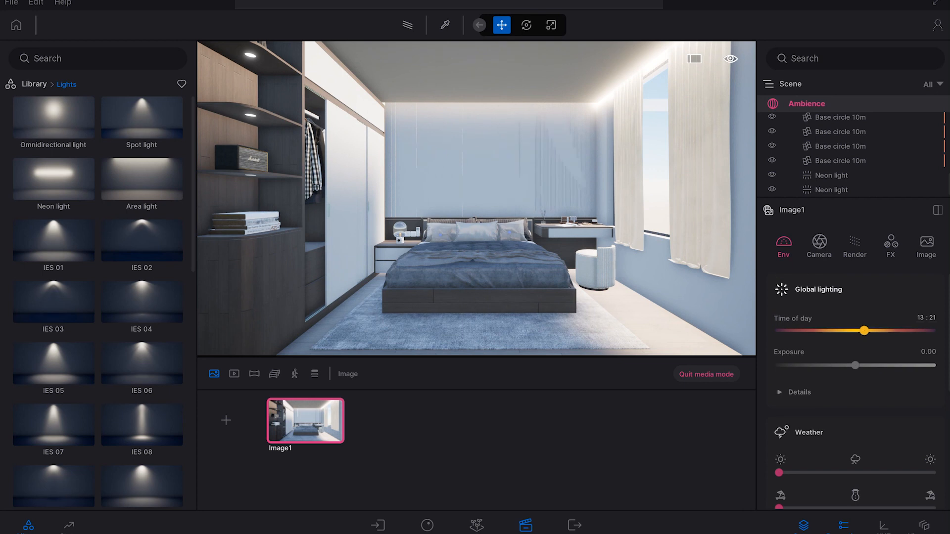
left_click_drag(865, 330, 857, 330)
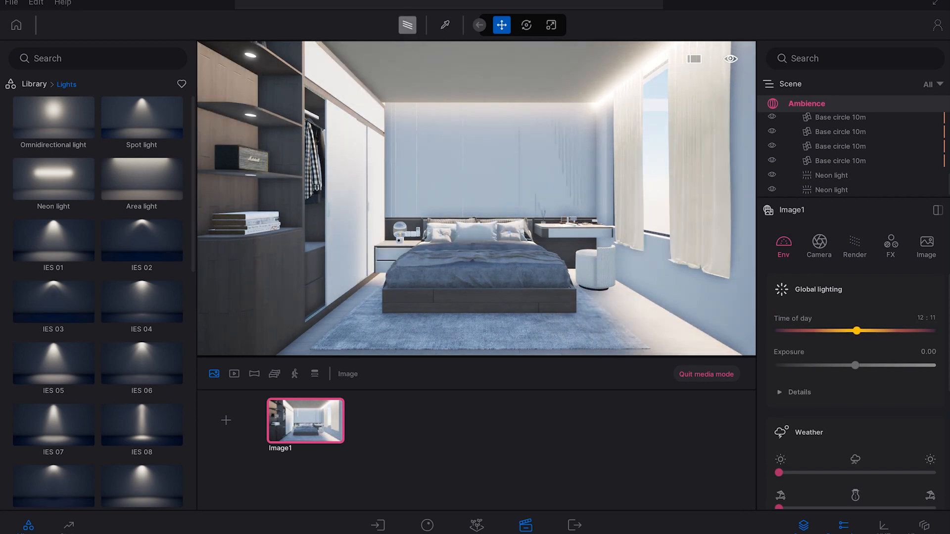
left_click(408, 25)
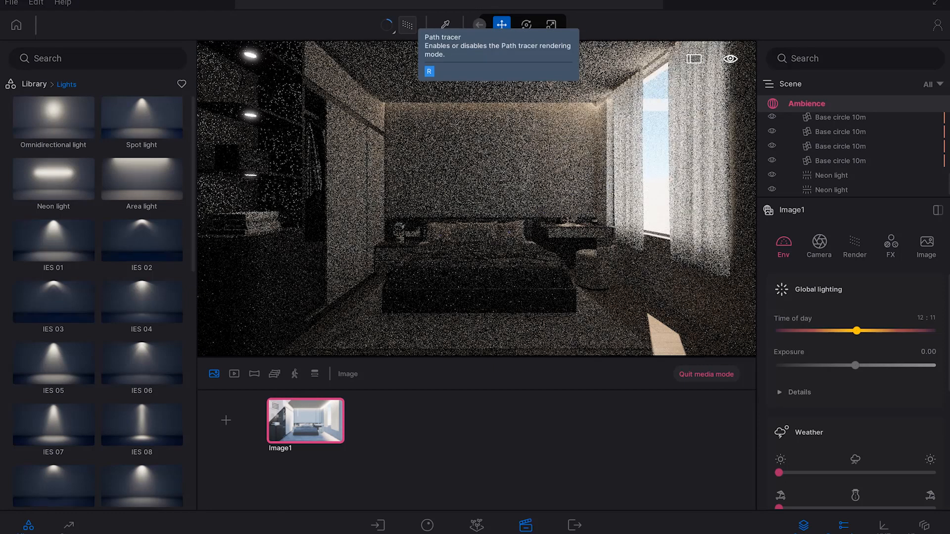
key("r")
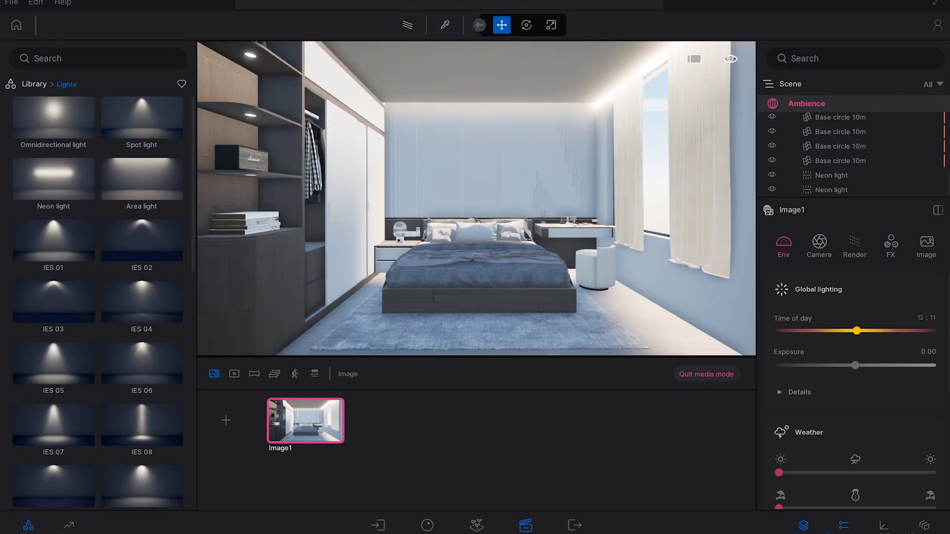
Step: Pick the curtains' Carpet velvet 01 material, set its translucency to 0.07, and check it with path tracing
left_click(444, 26)
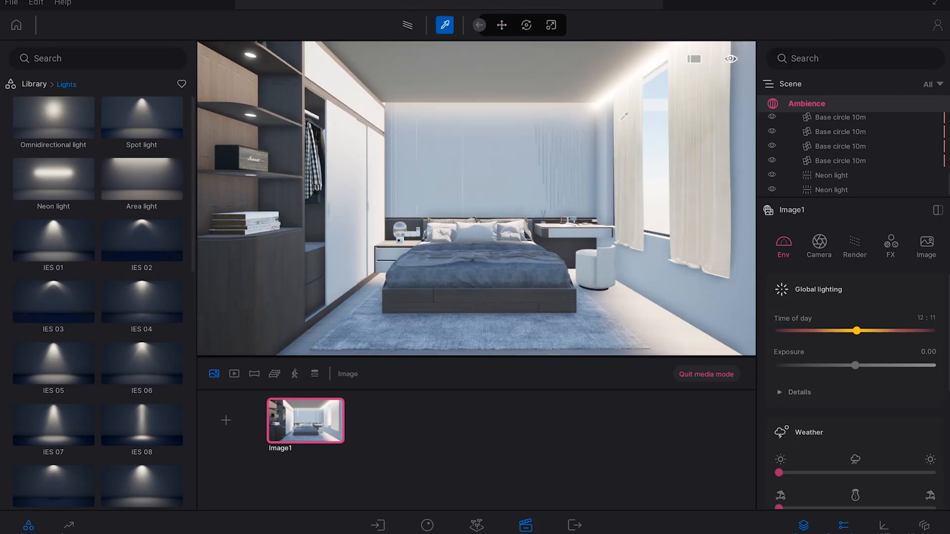
left_click(644, 183)
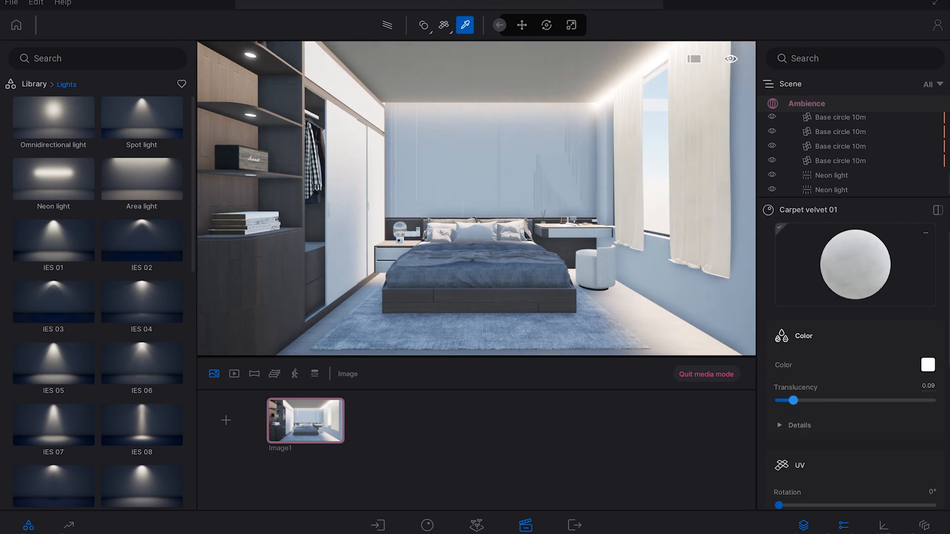
left_click(388, 25)
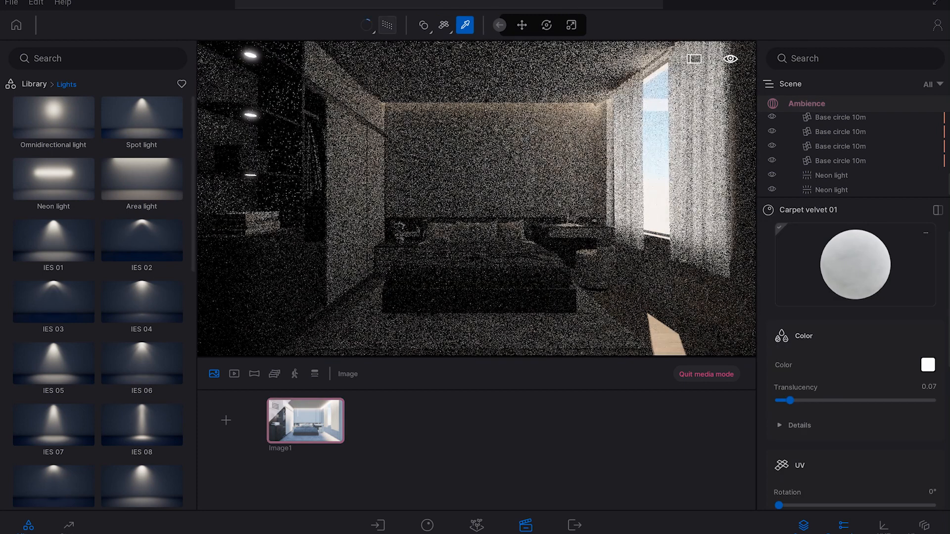
key("r")
Step: Try times of day of 14:00 and 11:50 for Image1, with a sun north offset of 131°
left_click(811, 103)
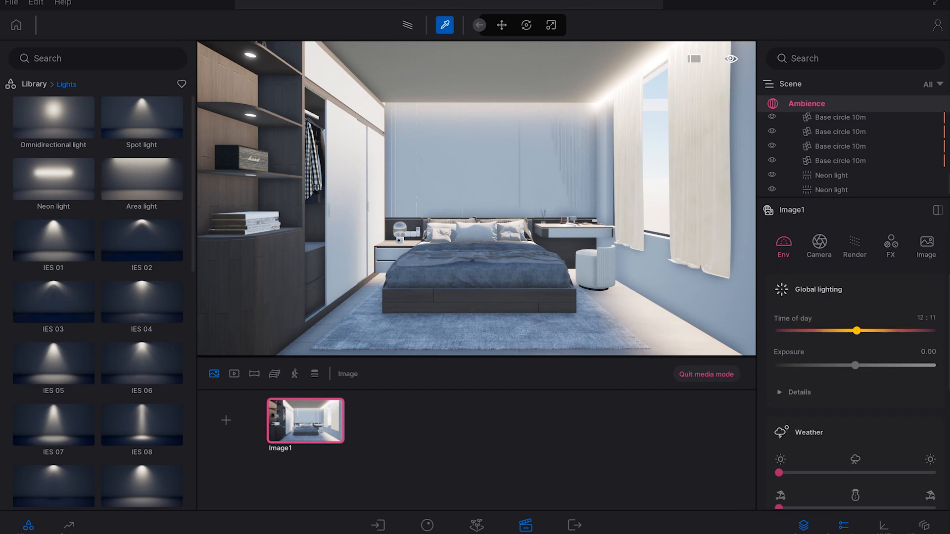
mouse_move(856, 331)
left_mouse_down()
mouse_move(826, 330)
mouse_move(869, 330)
left_mouse_up()
scroll(855, 391, "down", 1)
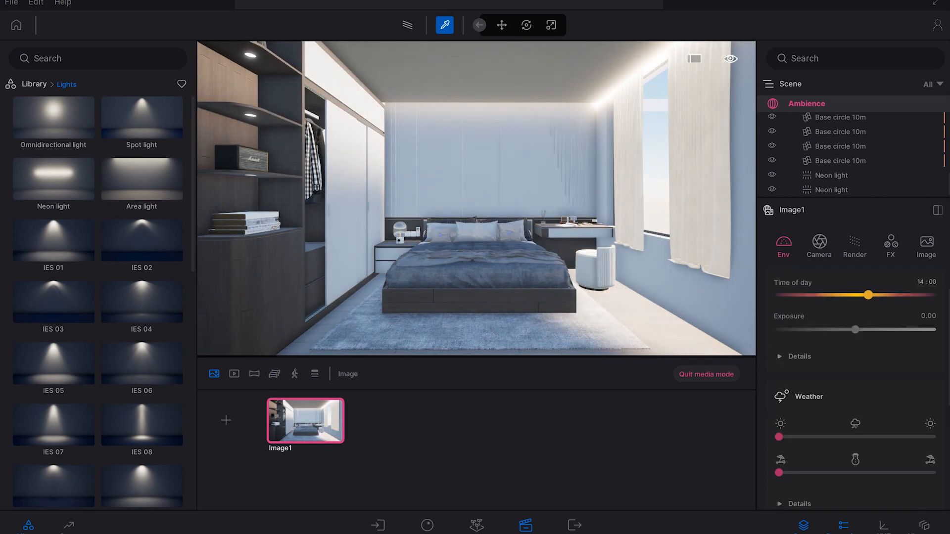
left_click_drag(868, 295, 871, 295)
scroll(421, 228, "up", 10)
right_click_drag(421, 228, 485, 186)
left_click(305, 421)
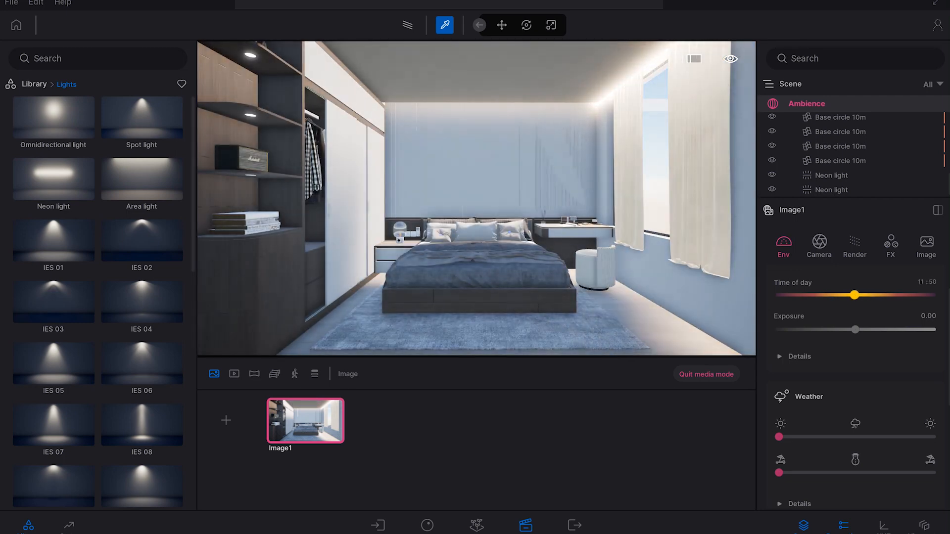
scroll(855, 386, "down", 5)
left_click_drag(810, 423, 835, 423)
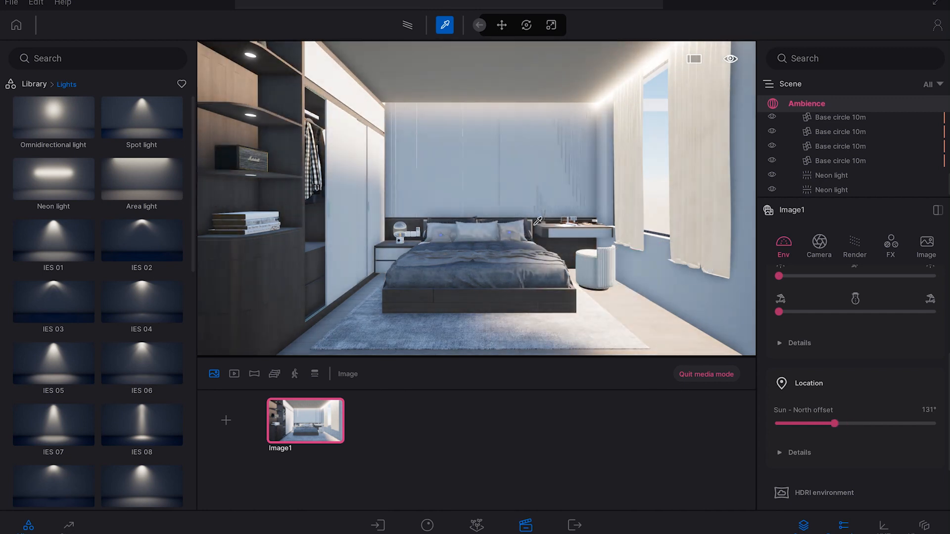
Step: Switch the desktop rendering quality preset to High in the preferences and apply it
left_click(36, 3)
left_click(53, 172)
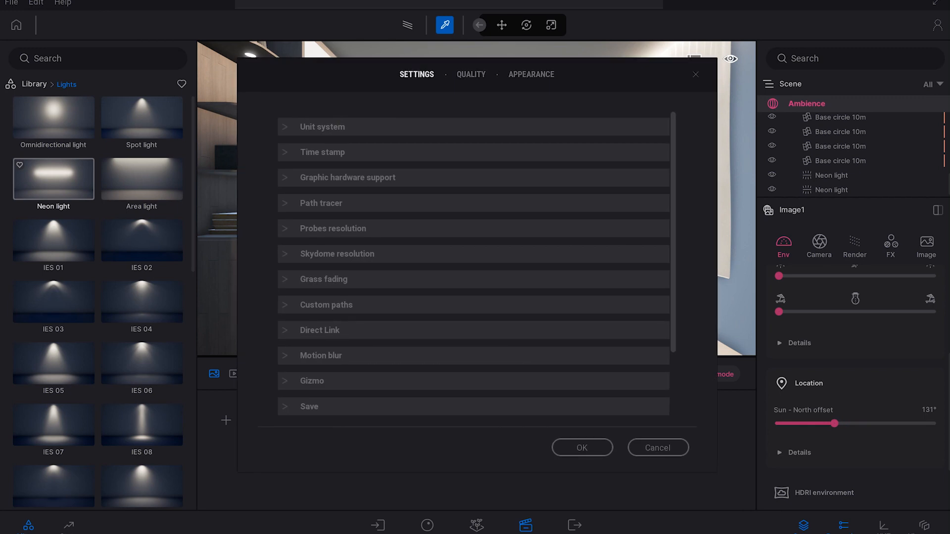
left_click(471, 74)
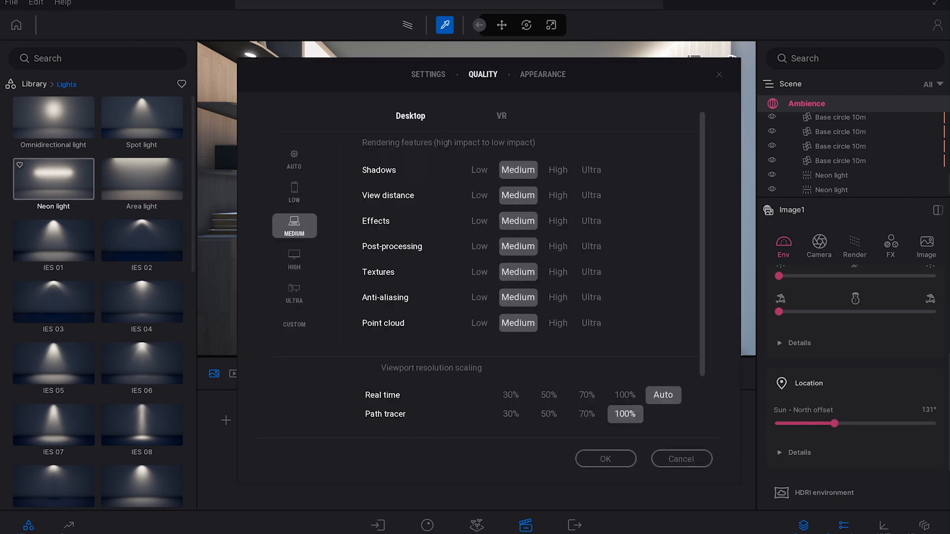
left_click(294, 259)
left_click(606, 459)
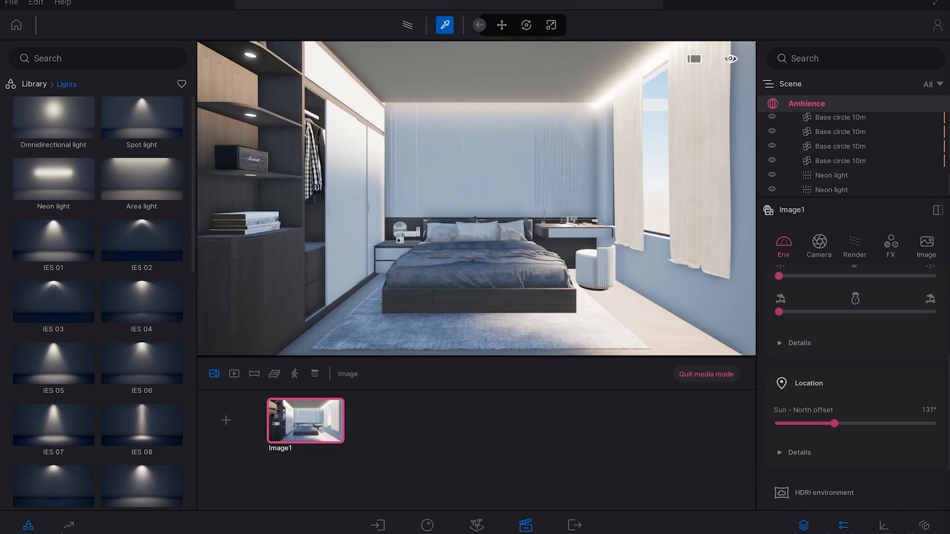
Step: Set Image1's sun north offset to 143°, time of day to 10:58 and exposure to 1.13, and check with path tracing
left_click_drag(834, 424, 839, 423)
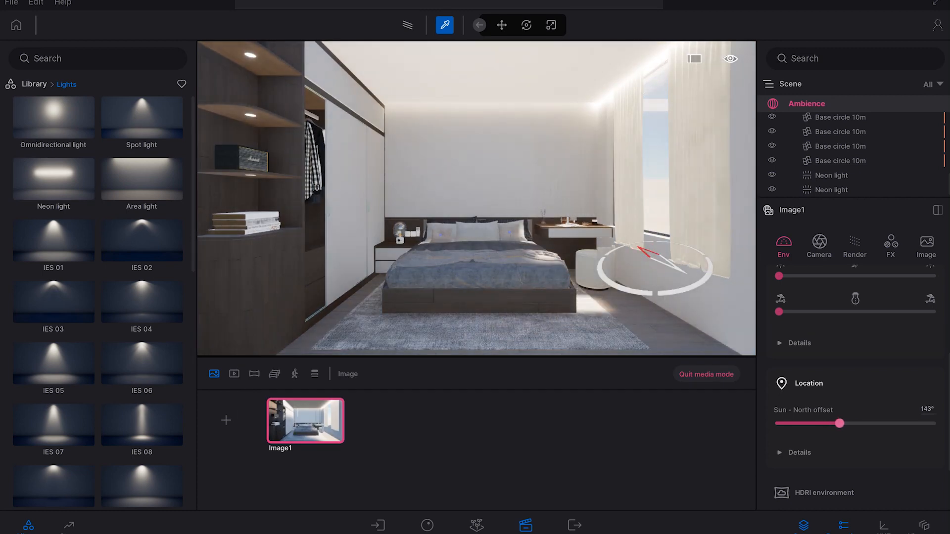
scroll(855, 386, "up", 4)
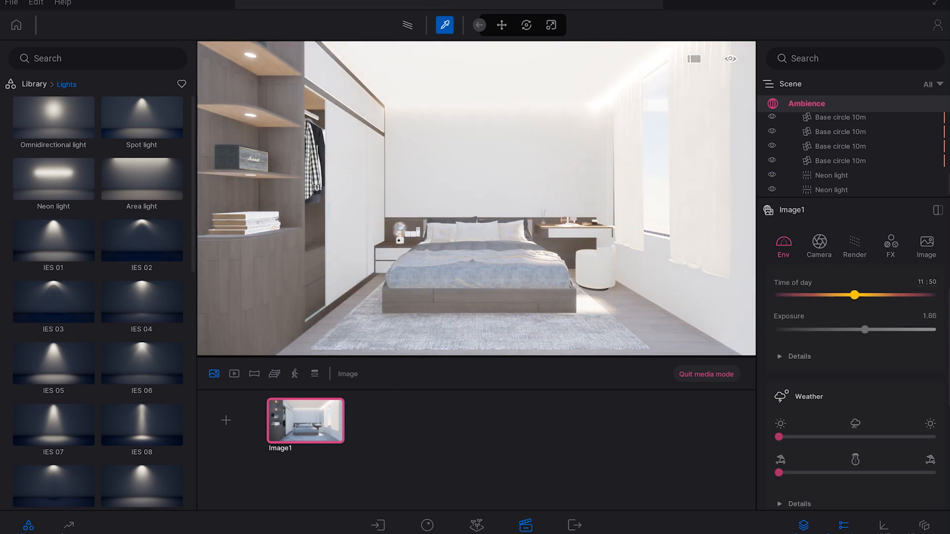
mouse_move(855, 295)
left_mouse_down()
mouse_move(864, 295)
mouse_move(849, 294)
left_mouse_up()
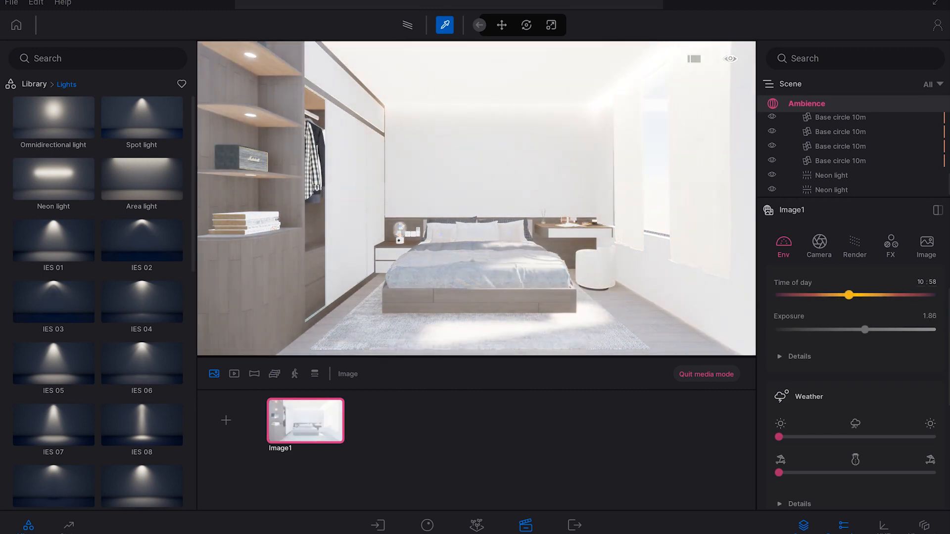
left_click_drag(865, 329, 861, 329)
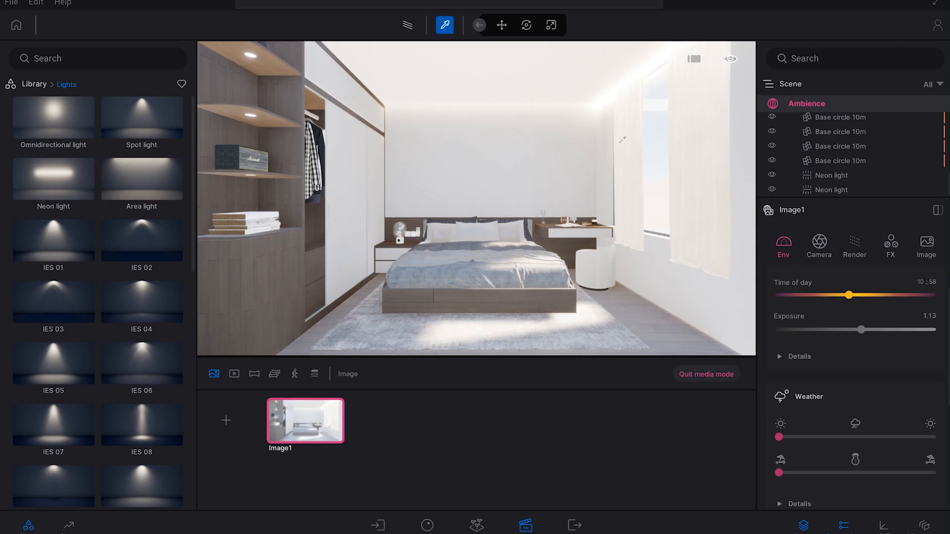
left_click(407, 24)
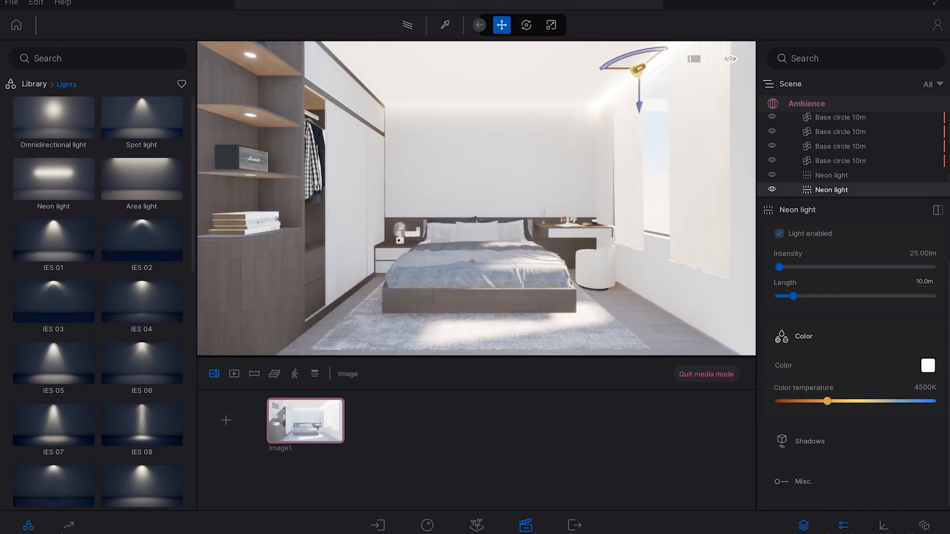
Step: Set the intensity of both ceiling neon lights to 10 lm and check the bedroom with path tracing
left_click(832, 175)
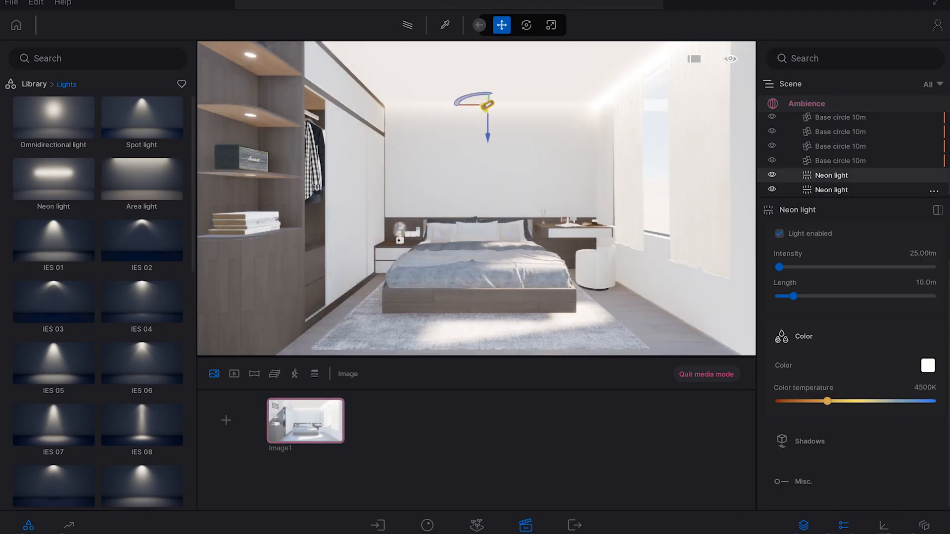
left_click(832, 190)
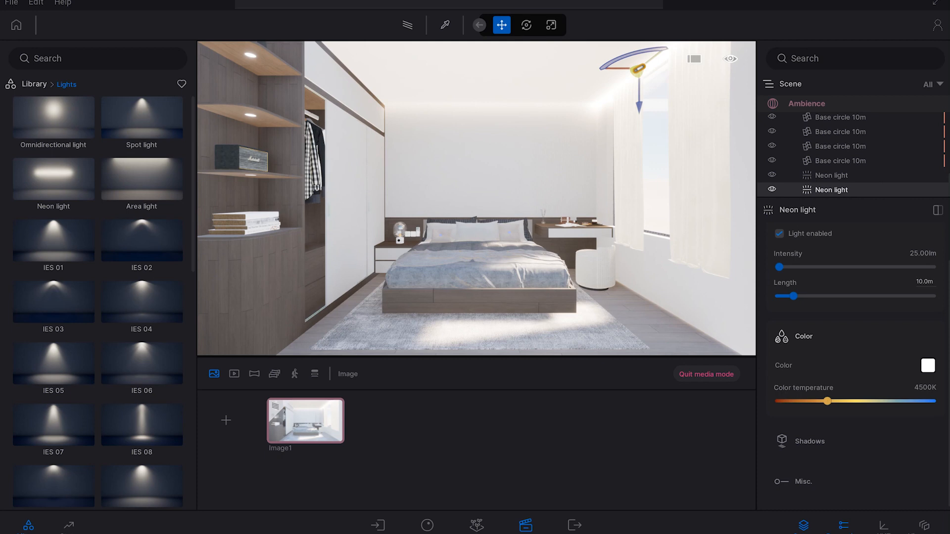
left_click(922, 253)
type("25")
key("Return")
left_click(832, 176)
left_click(922, 253)
type("10")
key("Return")
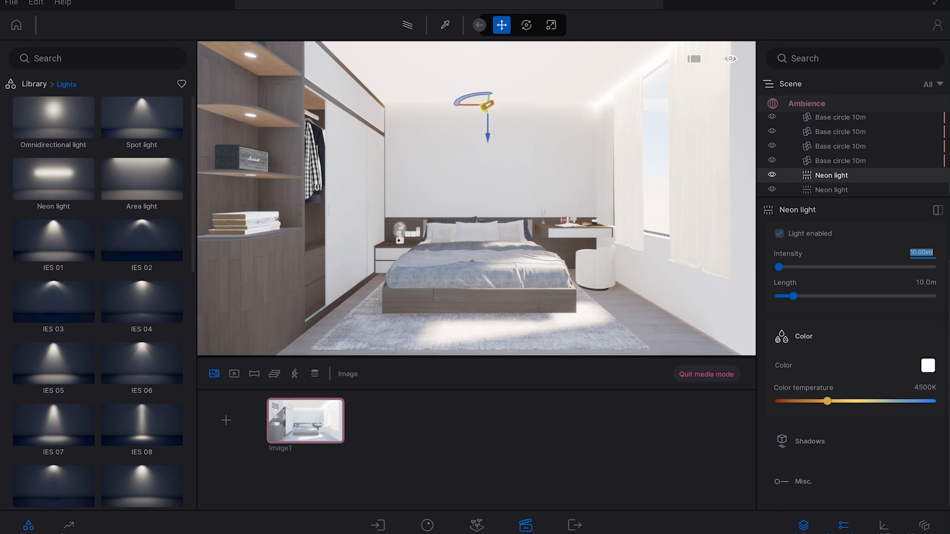
left_click(407, 24)
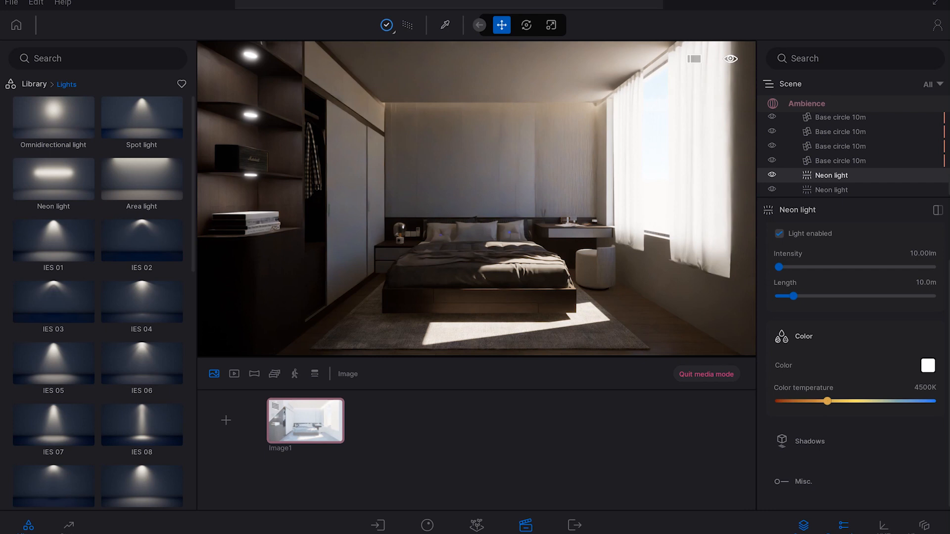
left_click(408, 24)
Step: Add an omnidirectional light near the doors with an intensity of 3 lm and a color temperature of 6273K
key("s")
right_click_drag(446, 163, 347, 163)
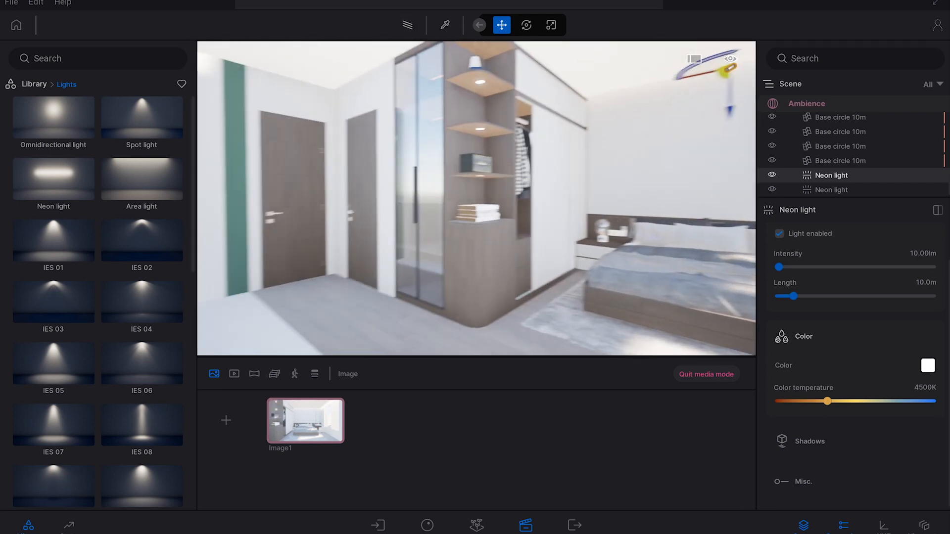
left_click_drag(53, 117, 283, 109)
left_click(919, 252)
type("3")
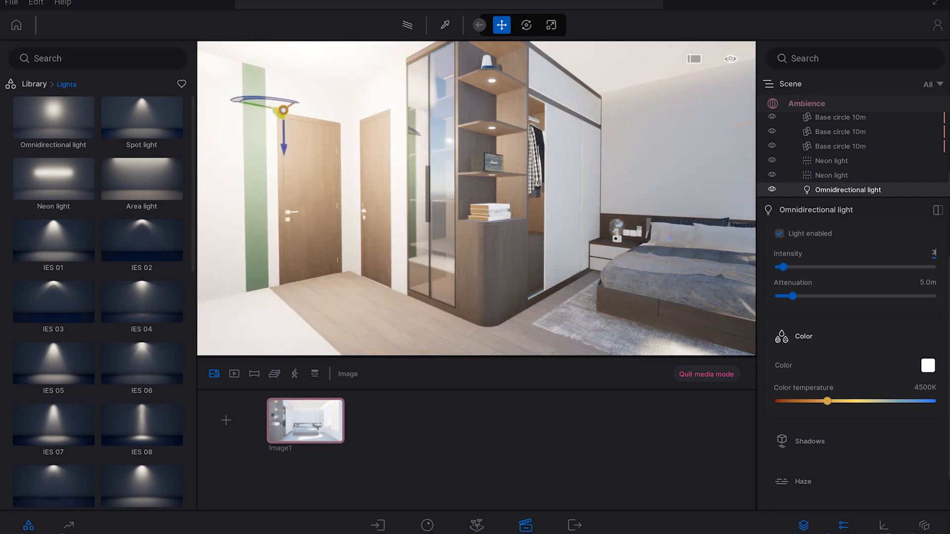
key("Return")
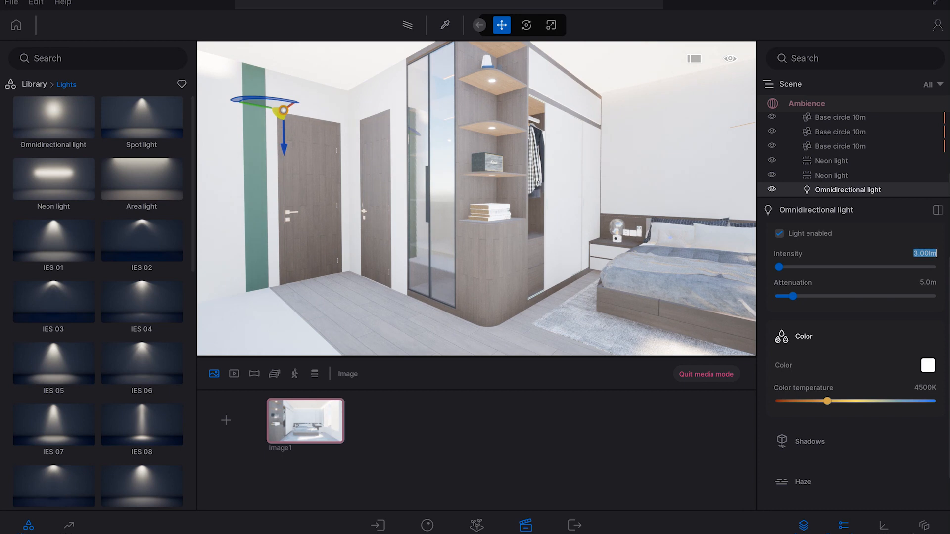
left_click_drag(828, 401, 852, 402)
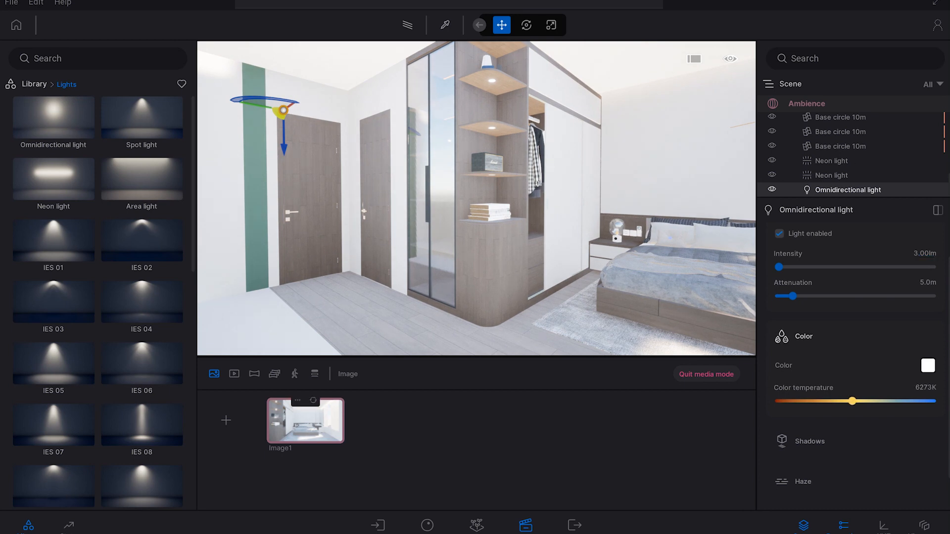
Step: Return to the Image1 view, set both neon lights' color temperature to 6781K, and check with path tracing
left_click(306, 420)
left_click(831, 176)
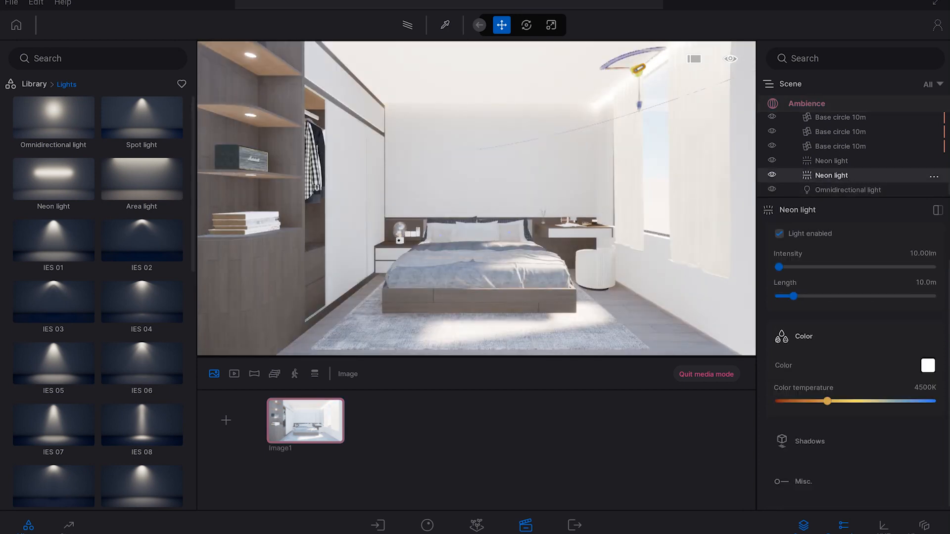
left_click_drag(827, 401, 859, 401)
left_click(831, 161)
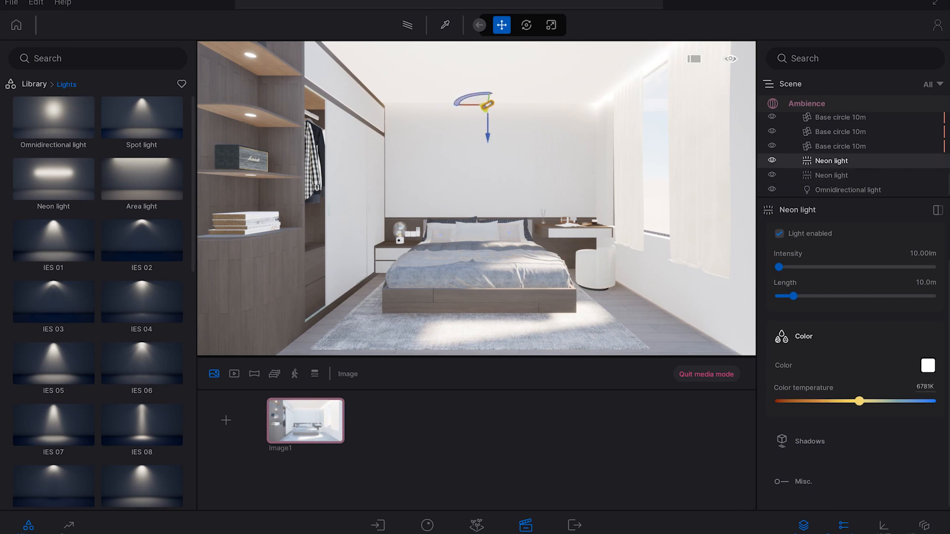
left_click(407, 24)
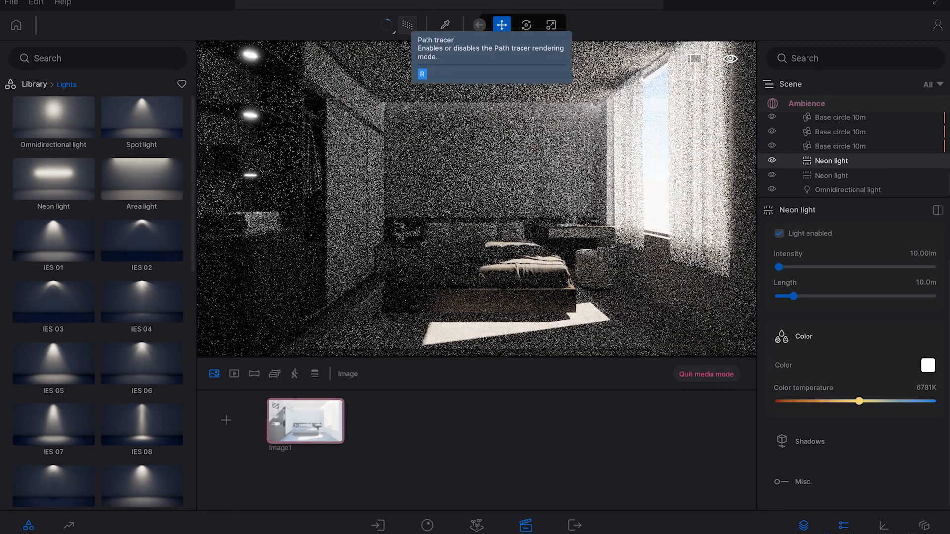
Step: Set the back-wall neon light's color temperature to 5791K, and the window-side neon light to 6273K with an intensity of 3 lm
left_click_drag(860, 401, 845, 401)
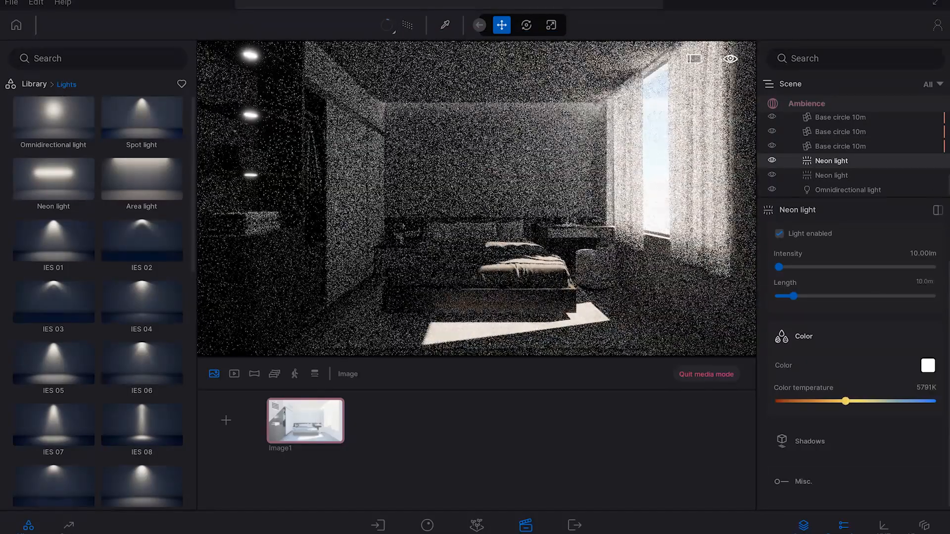
left_click(832, 175)
left_click_drag(859, 401, 852, 401)
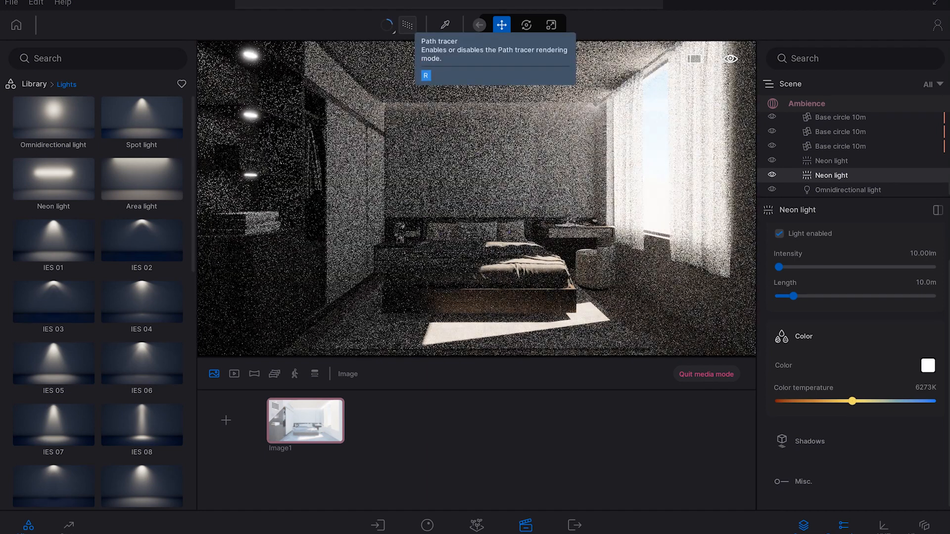
mouse_move(779, 267)
left_mouse_down()
mouse_move(791, 268)
mouse_move(783, 267)
left_mouse_up()
left_click(921, 252)
type("3")
key("Return")
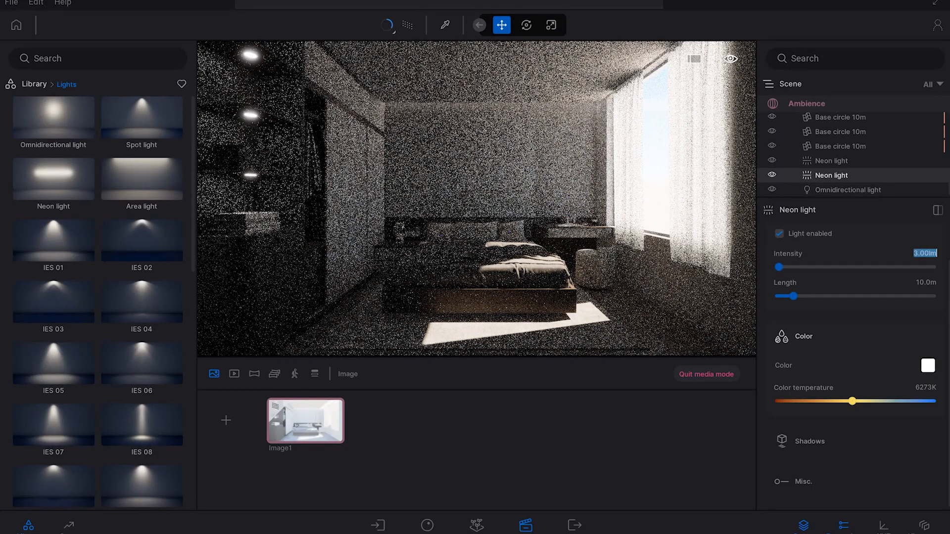
Step: Switch the desktop rendering quality preset to Medium in the preferences and apply it
left_click(394, 32)
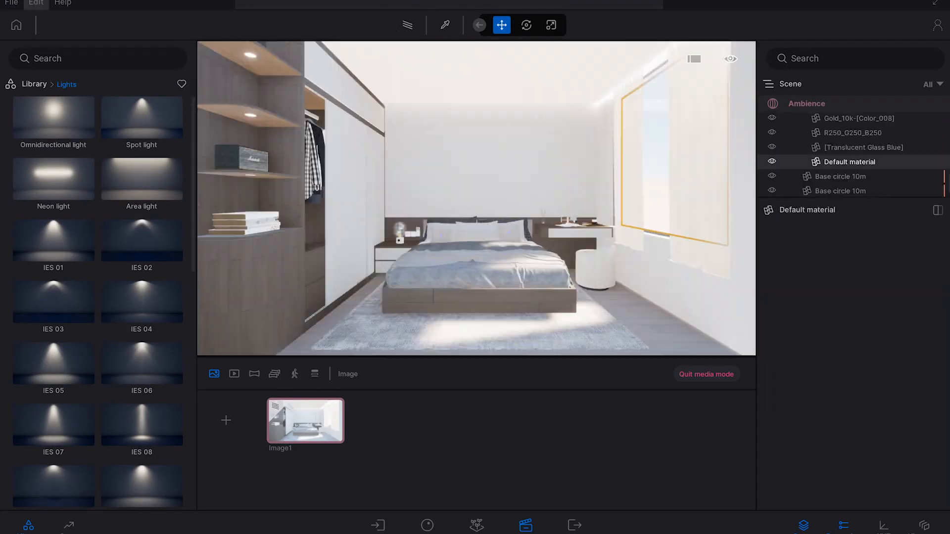
left_click(36, 2)
left_click(57, 172)
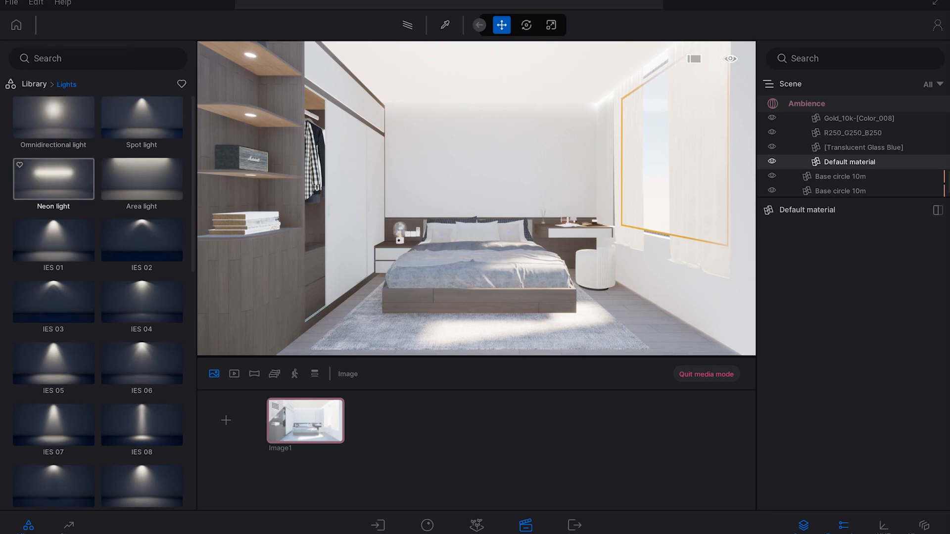
left_click(470, 73)
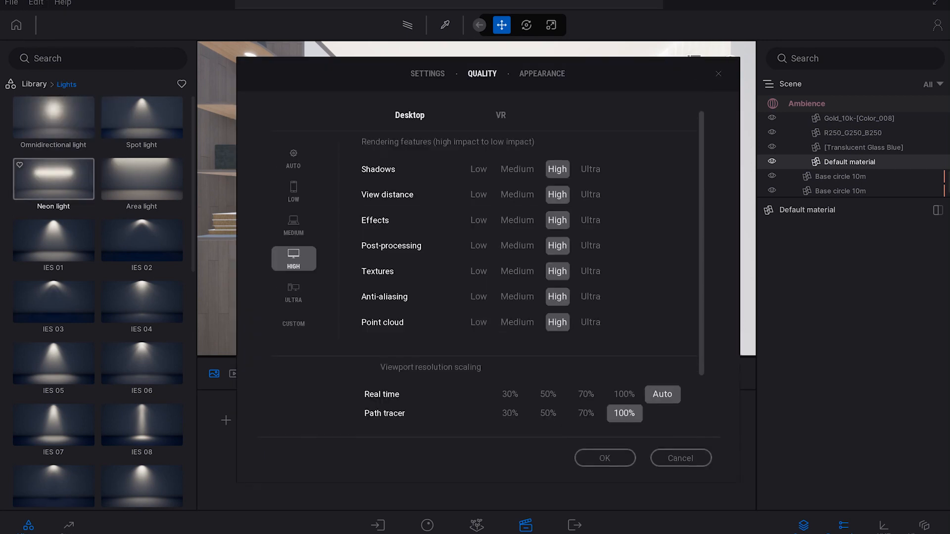
left_click(293, 225)
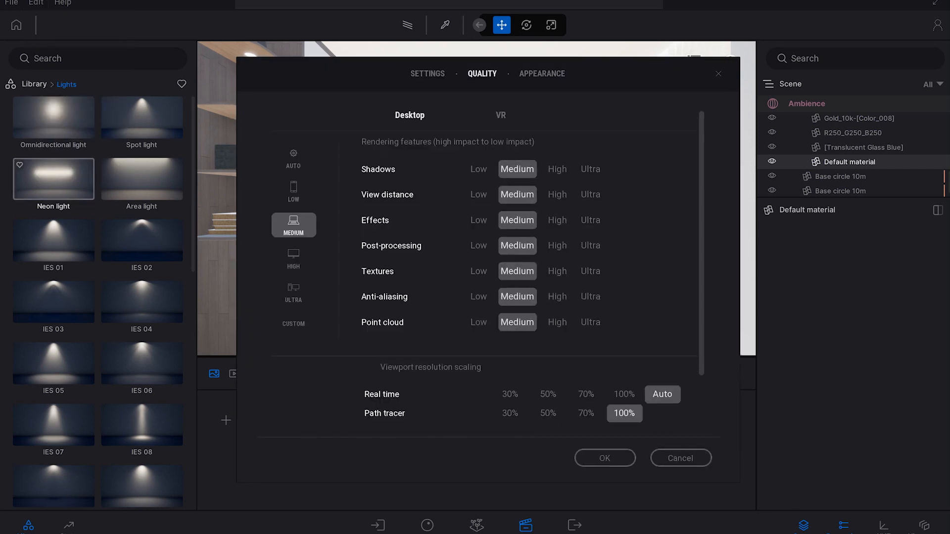
left_click(604, 458)
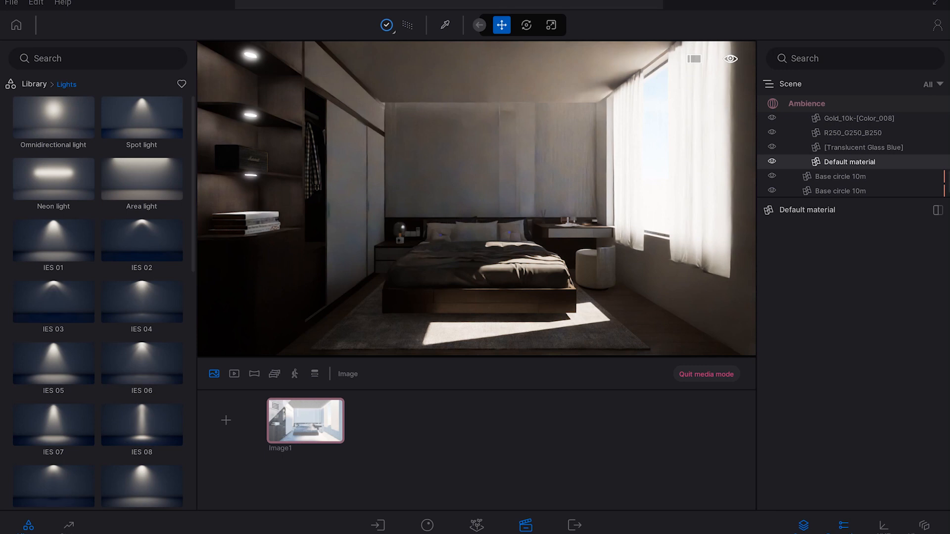
Step: Place an area light at the ceiling near the doors and delete the omnidirectional light
right_click_drag(495, 198, 282, 191)
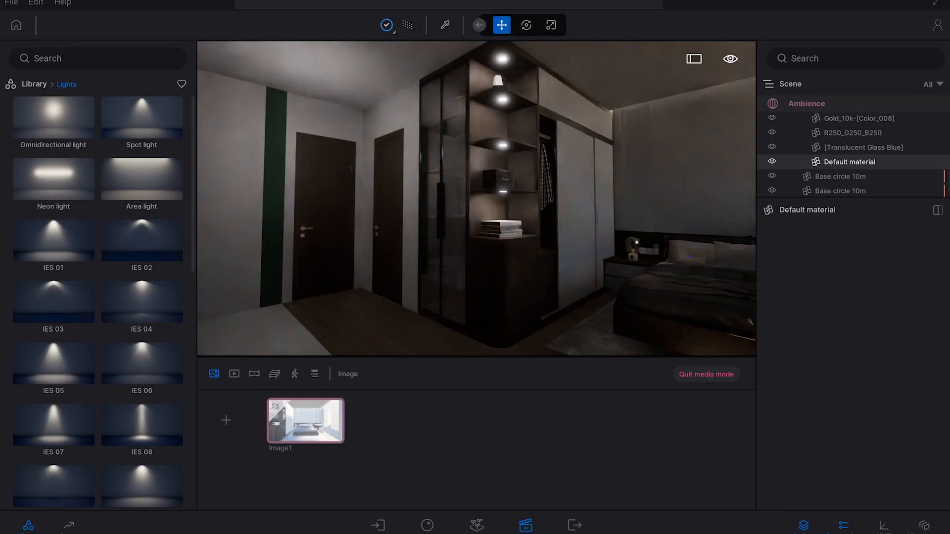
scroll(840, 171, "down", 2)
left_click(831, 175)
left_click(848, 190)
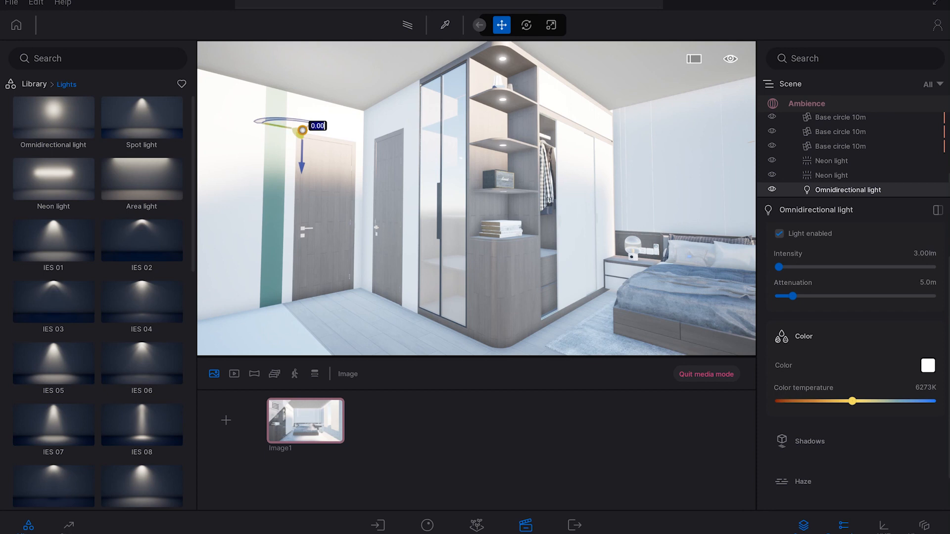
left_click_drag(142, 180, 340, 75)
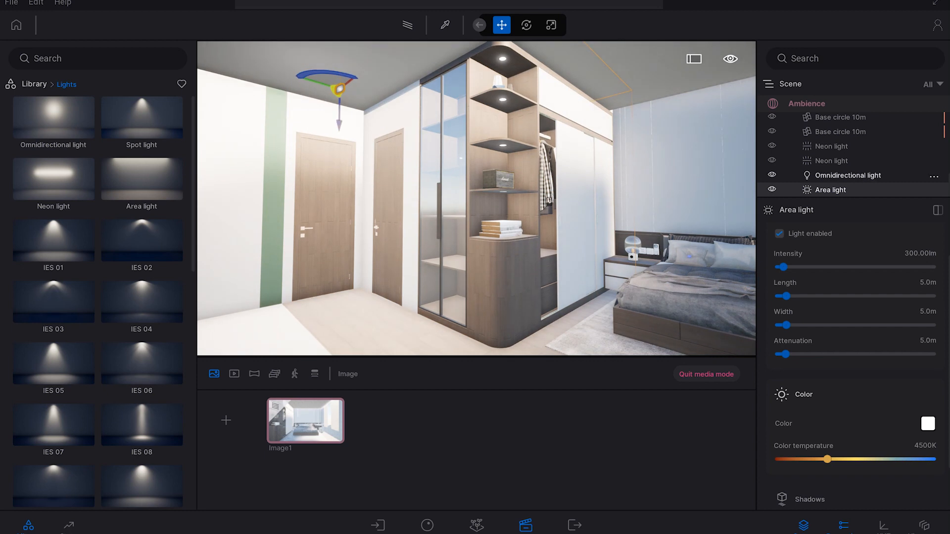
left_click(848, 176)
key("Delete")
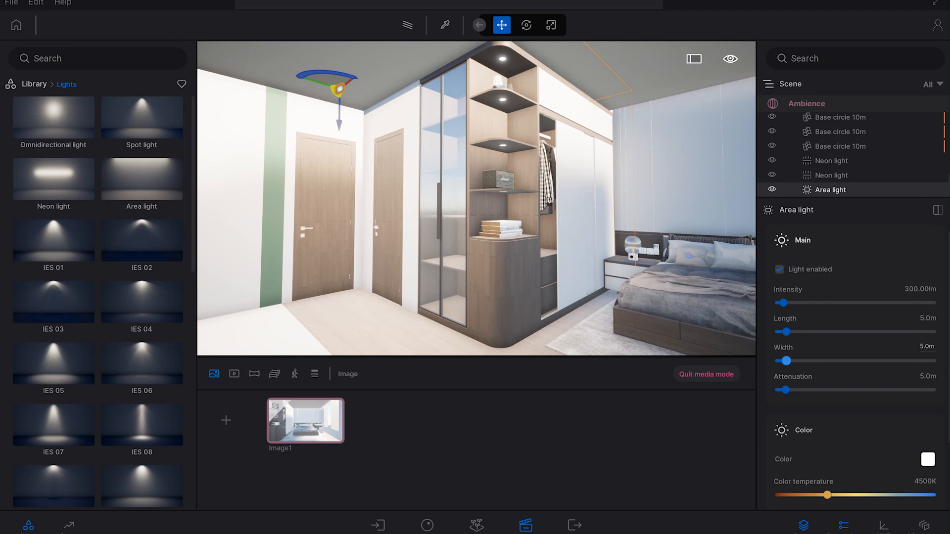
Step: Set the area light's intensity to 5 lm and color temperature to 6380K, and check it from Image1 with path tracing
left_click(916, 288)
type("5")
key("Return")
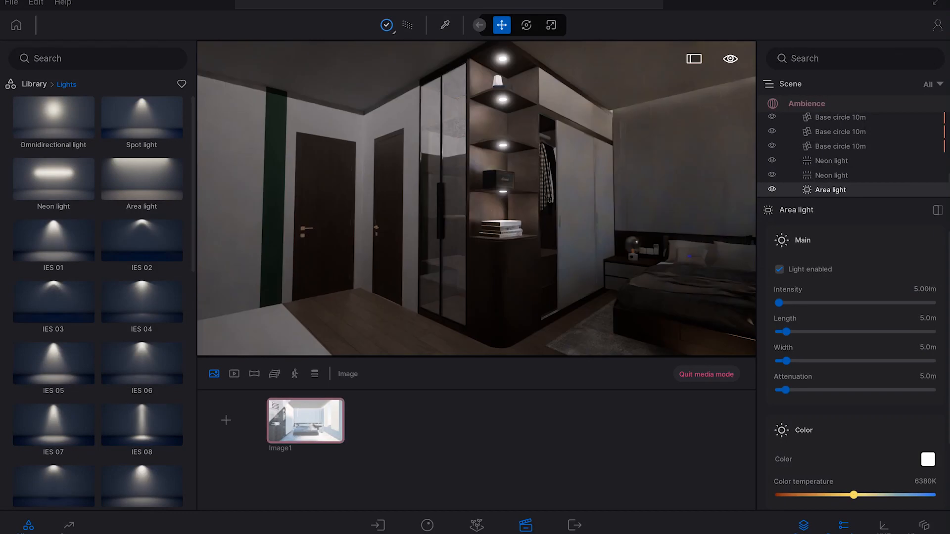
left_click(305, 421)
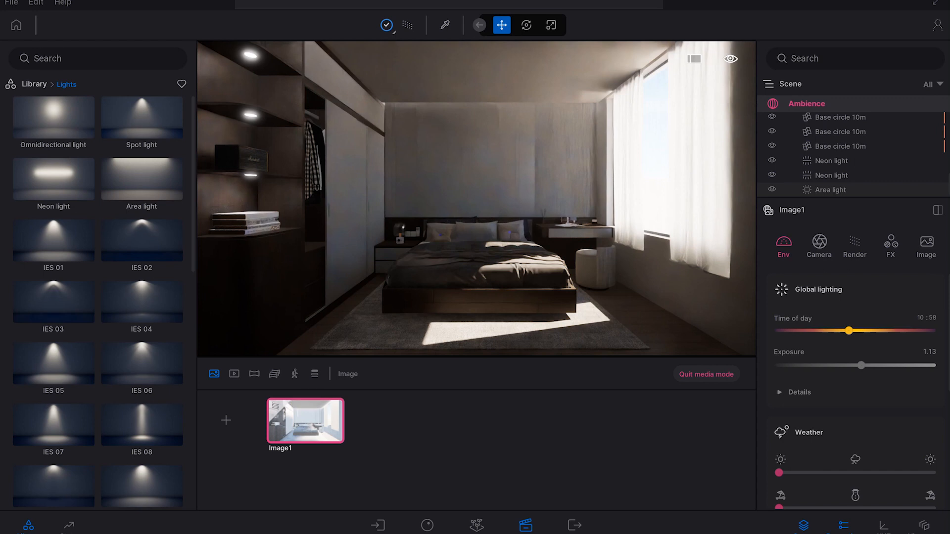
Step: Browse the library's wood materials, pick the shelving's Ash 01 B material, and change its color to grey 918E90
left_click(34, 85)
left_click(53, 127)
left_click(142, 188)
scroll(142, 228, "down", 5)
left_click(465, 25)
left_click(287, 145)
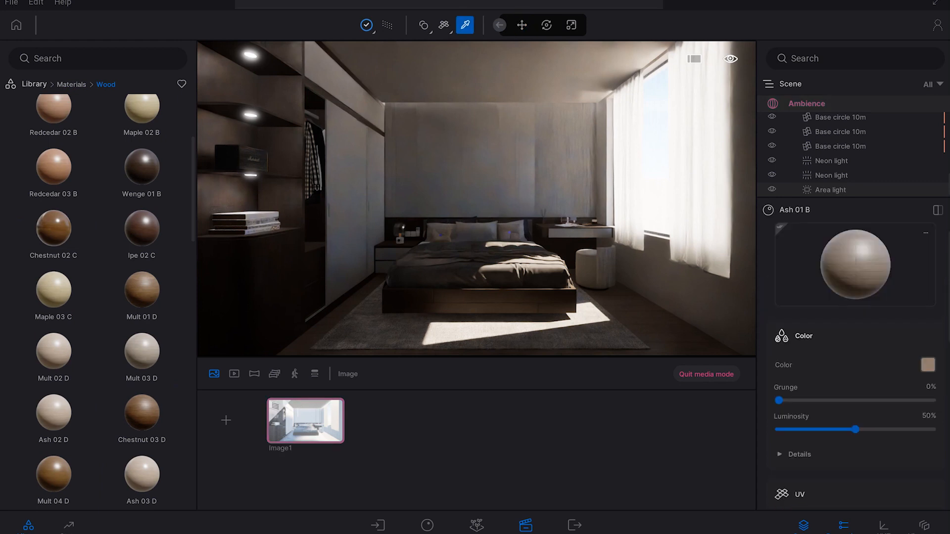
left_click(927, 365)
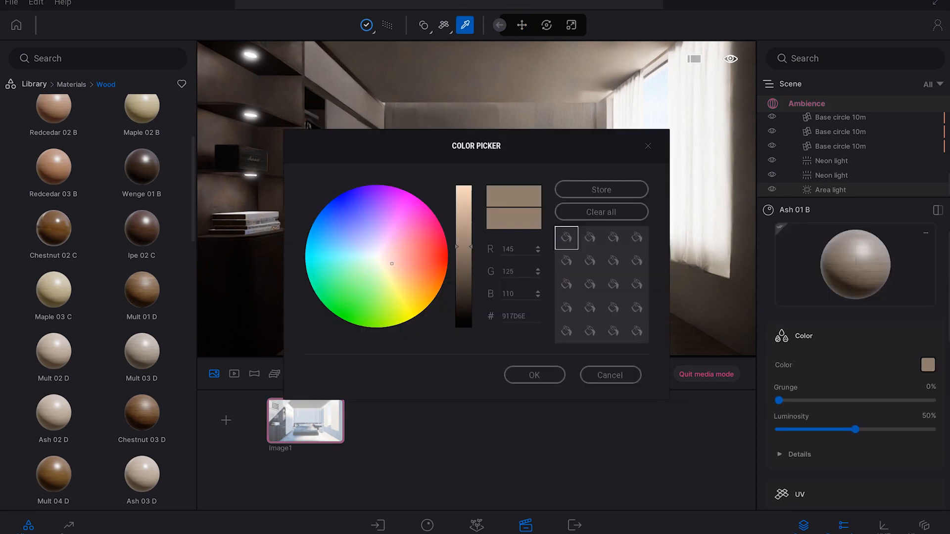
left_click(377, 255)
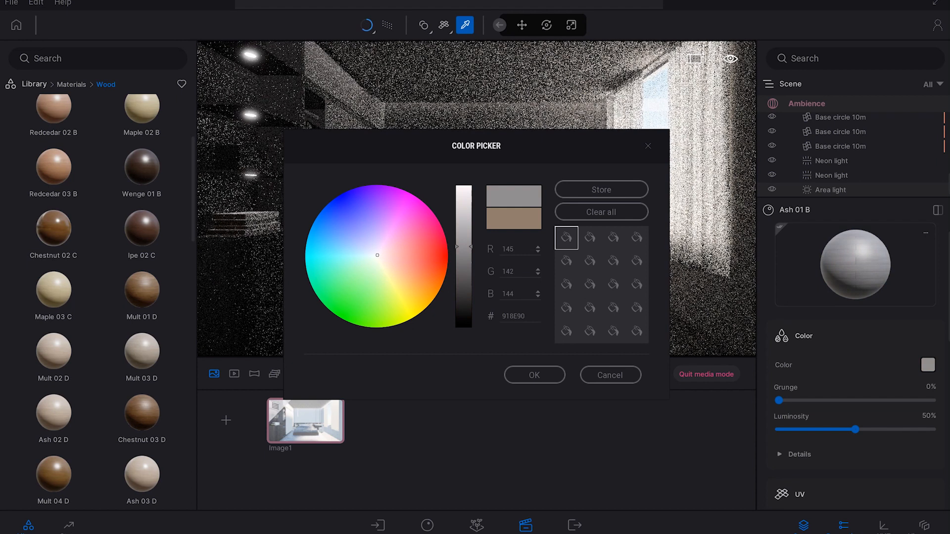
key("Return")
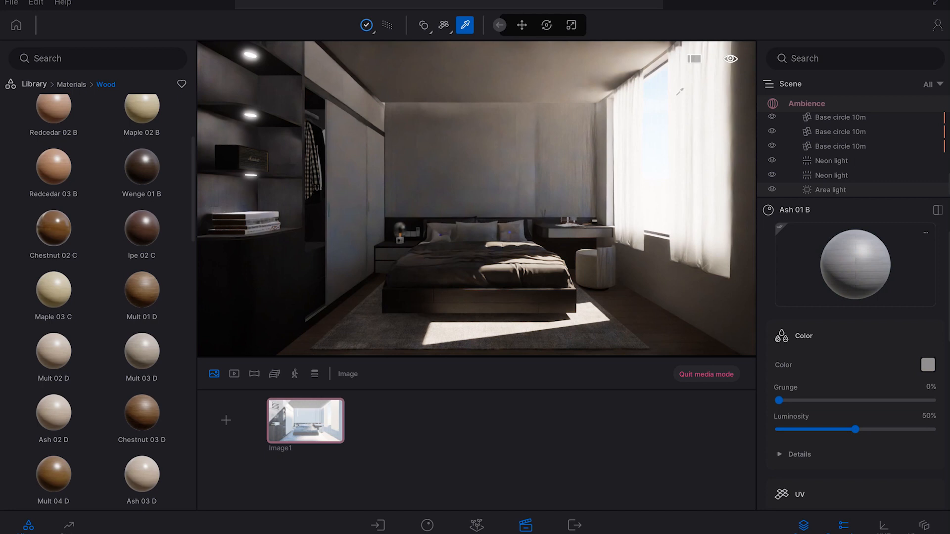
Step: Set the back-wall neon light's intensity to 15 lm and check it with path tracing
left_click(831, 175)
left_click(831, 161)
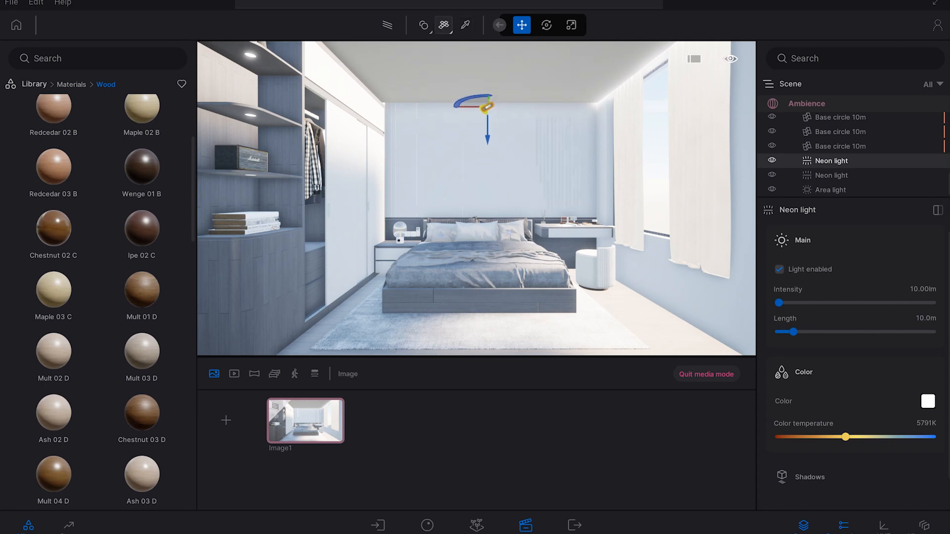
left_click(387, 25)
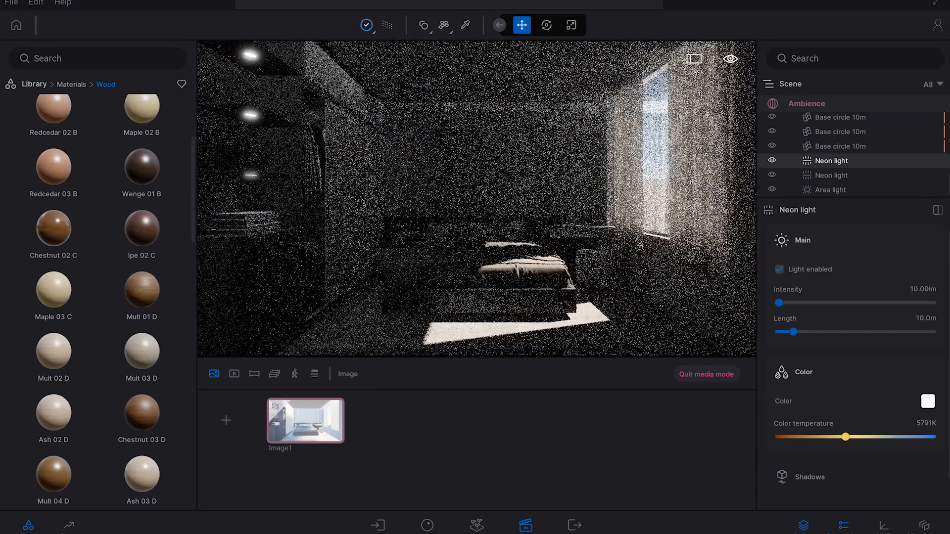
double_click(926, 289)
double_click(926, 290)
type("15")
key("Return")
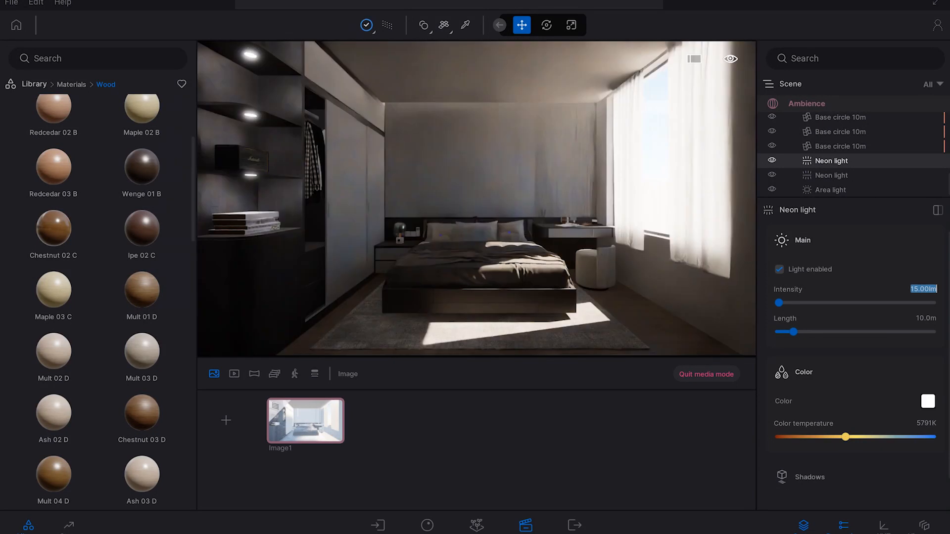
Step: Open the library's Objects category and re-render the bedroom view with another path tracer option
left_click(34, 84)
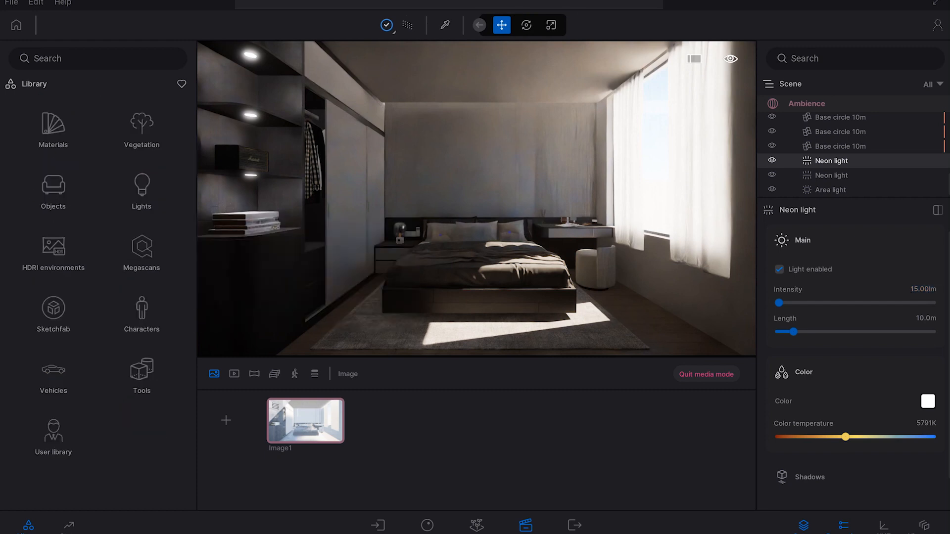
left_click(53, 184)
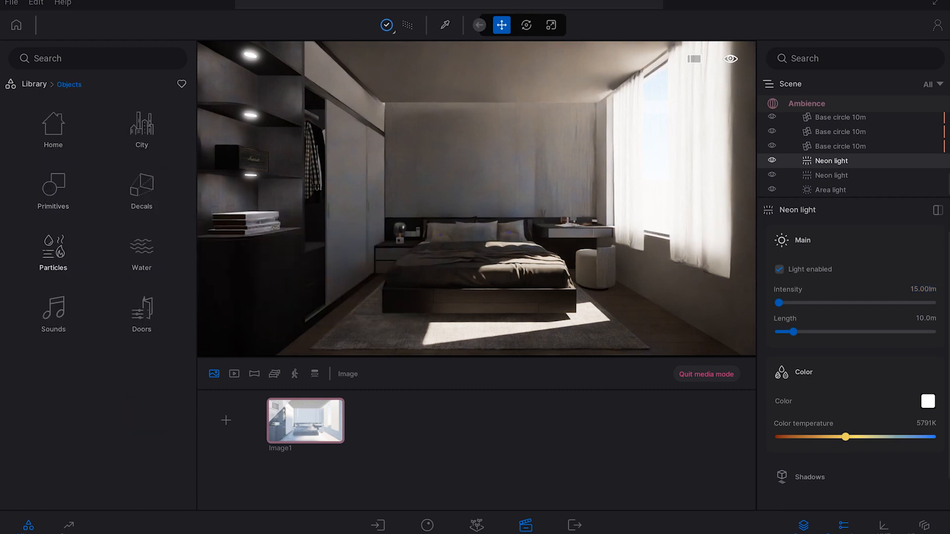
left_click(387, 24)
left_click(375, 76)
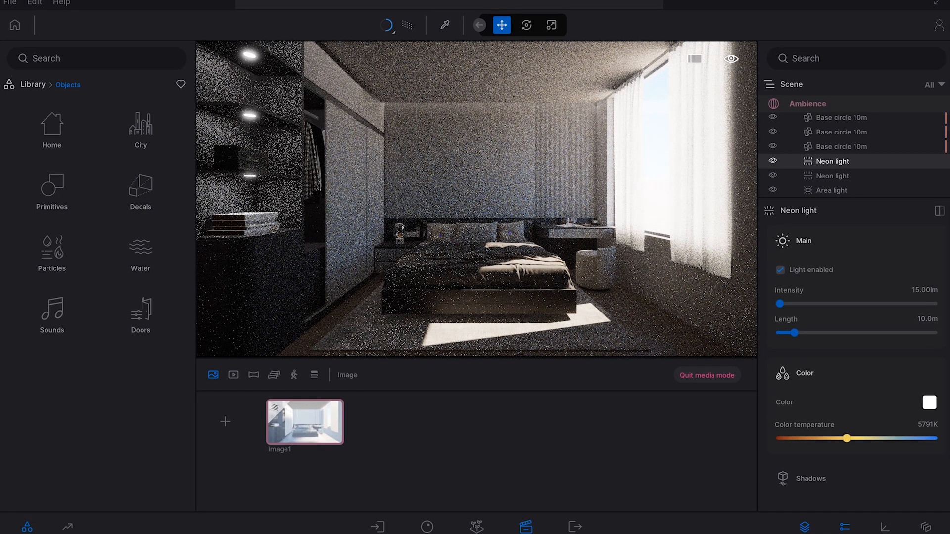
Step: Leave path tracing and pick the grey wood material on the bed base
left_click(407, 25)
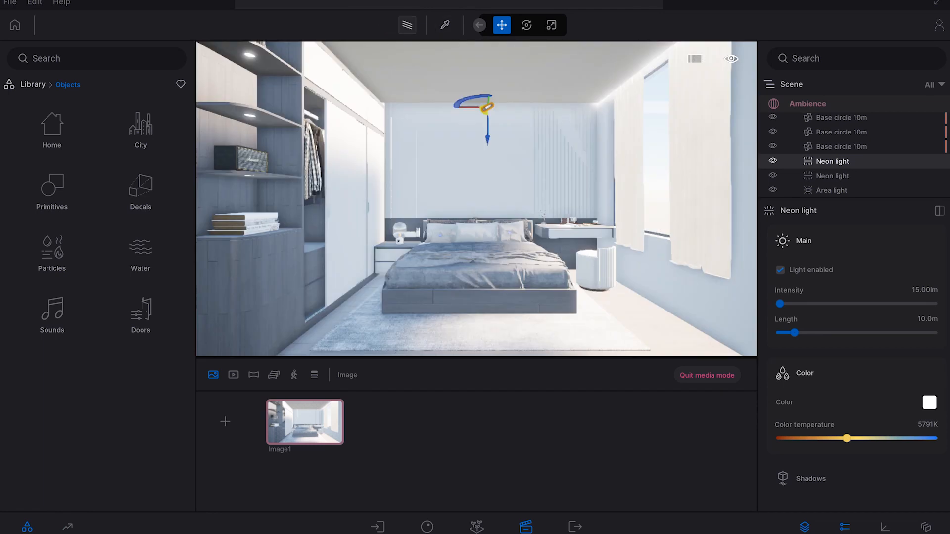
left_click(444, 25)
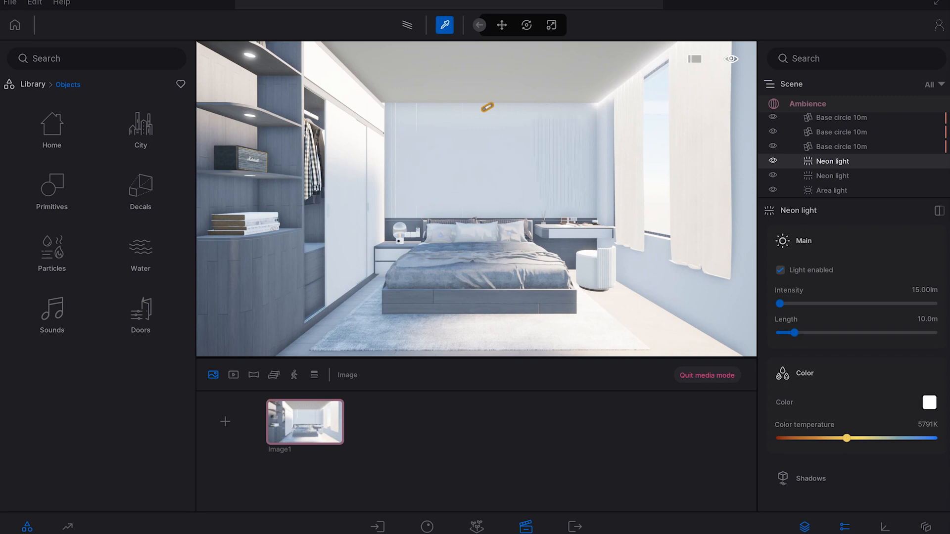
scroll(819, 271, "down", 2)
scroll(819, 271, "up", 2)
left_click(508, 301)
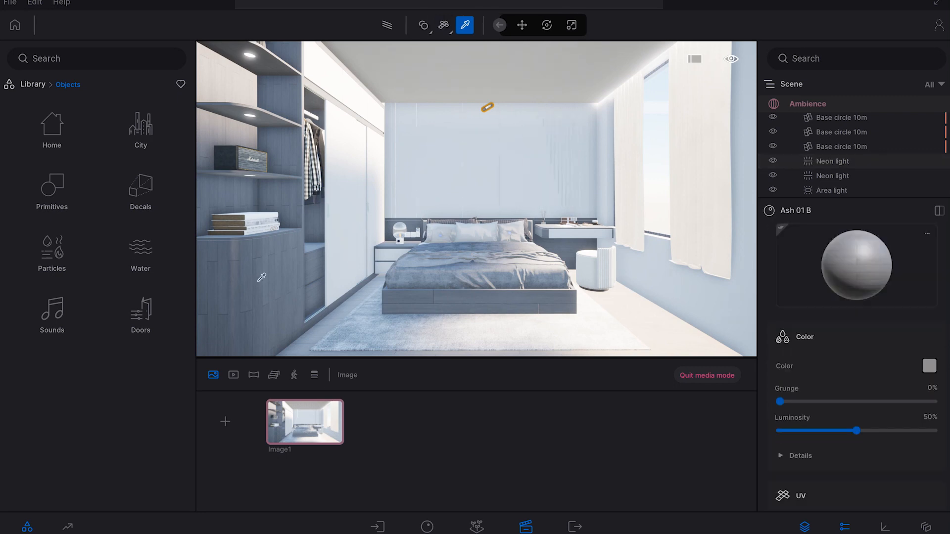
right_click_drag(422, 270, 417, 277)
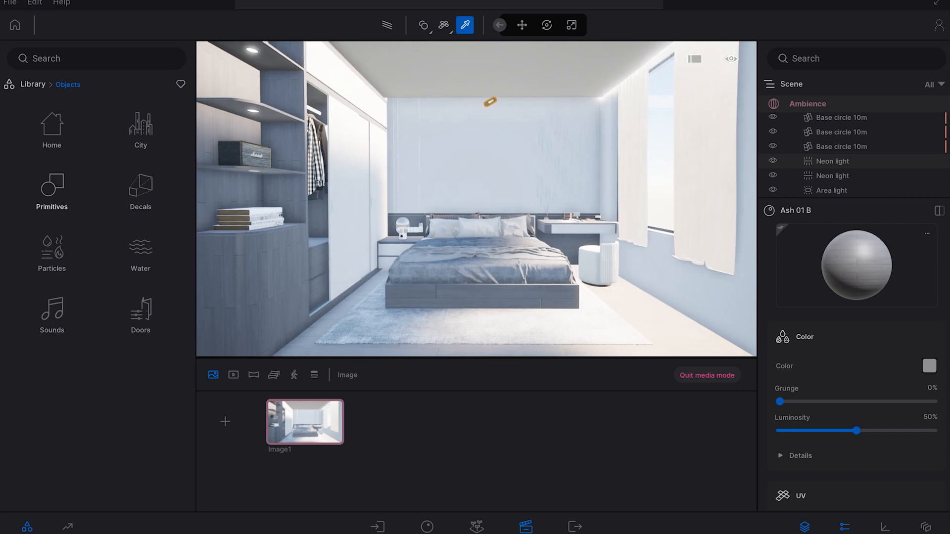
Step: Restore the Image1 view and open the library's living-room plants
left_click(52, 129)
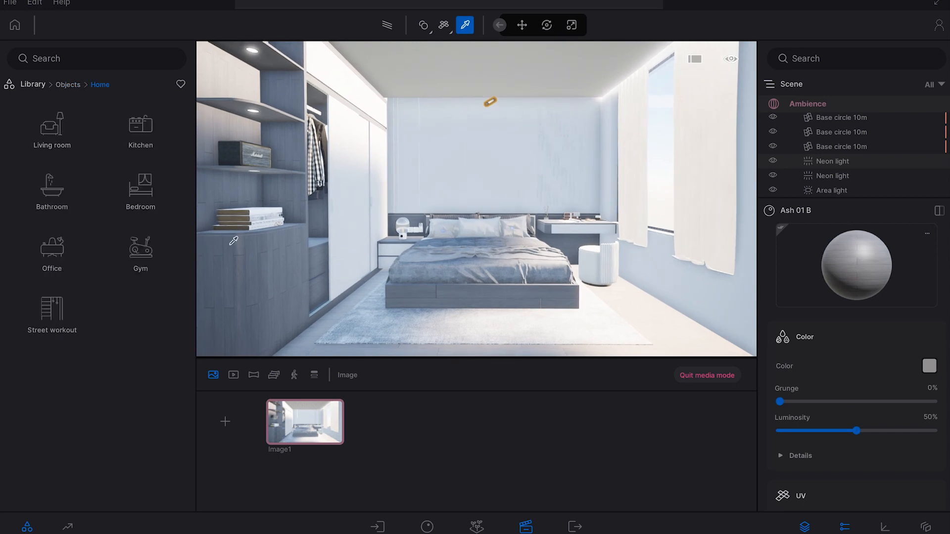
left_click(52, 128)
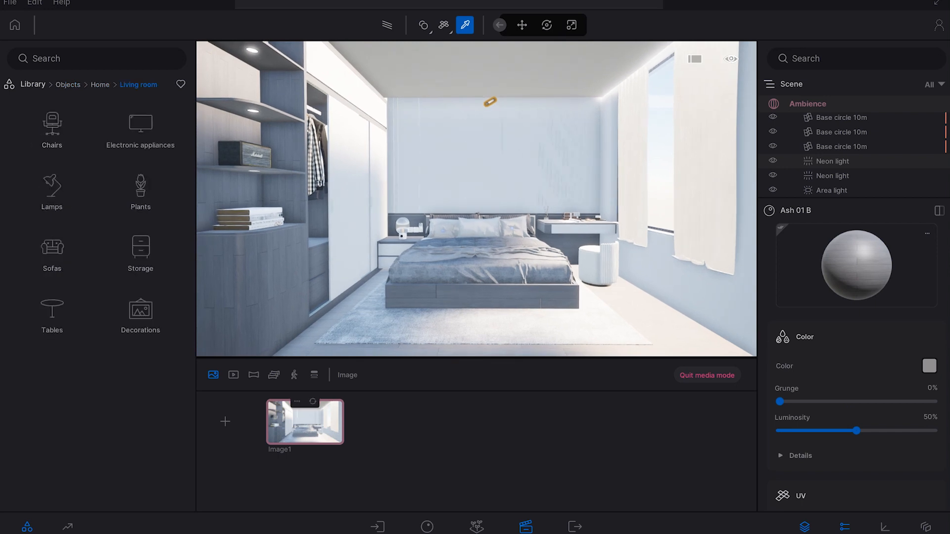
left_click(305, 421)
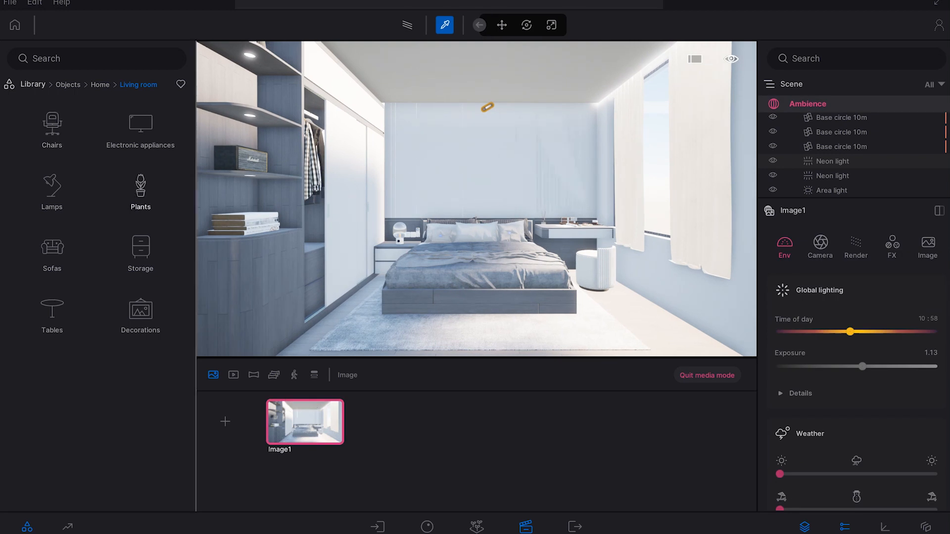
left_click(141, 188)
Step: Try a Monstera plant on the floor near the window, check the view with path tracing, and remove the plant
left_click_drag(141, 180, 686, 322)
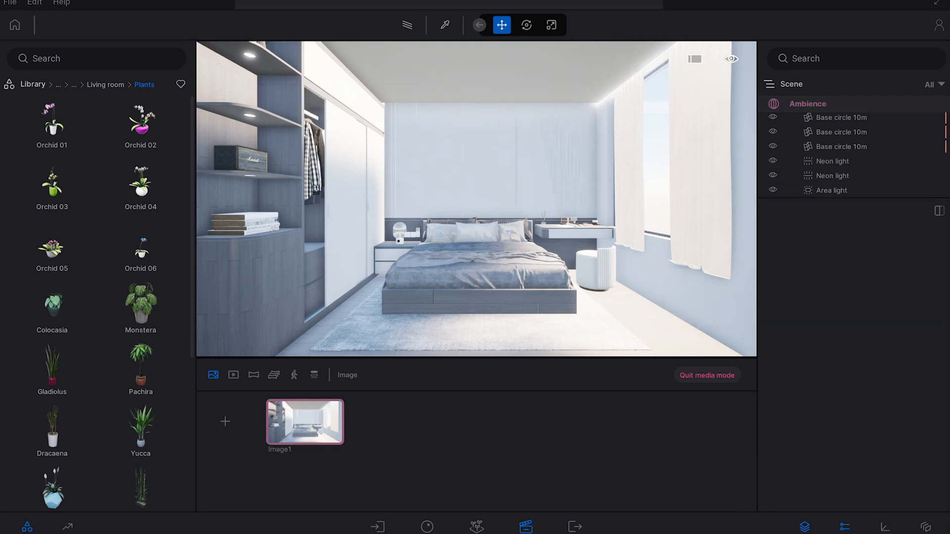
key("Delete")
left_click_drag(141, 303, 647, 324)
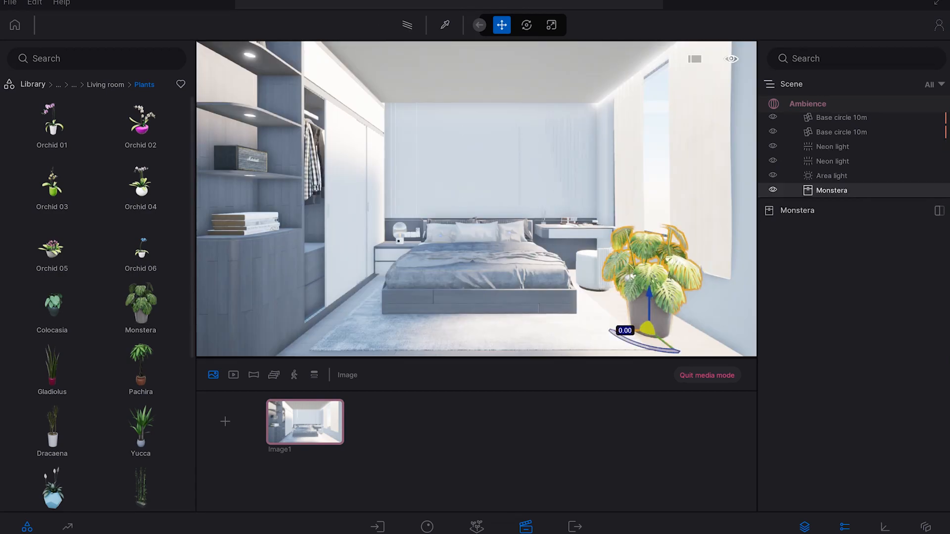
key("Delete")
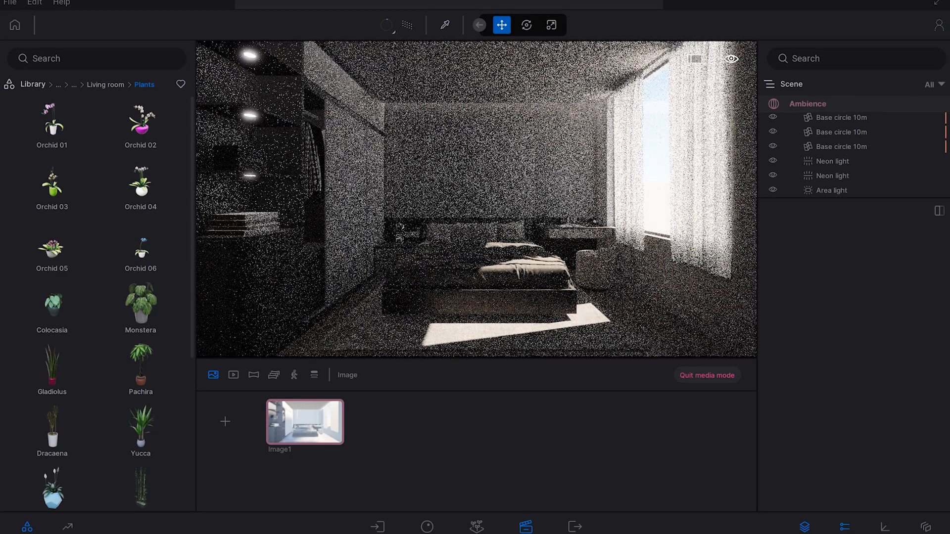
left_click(407, 25)
left_click_drag(141, 303, 687, 337)
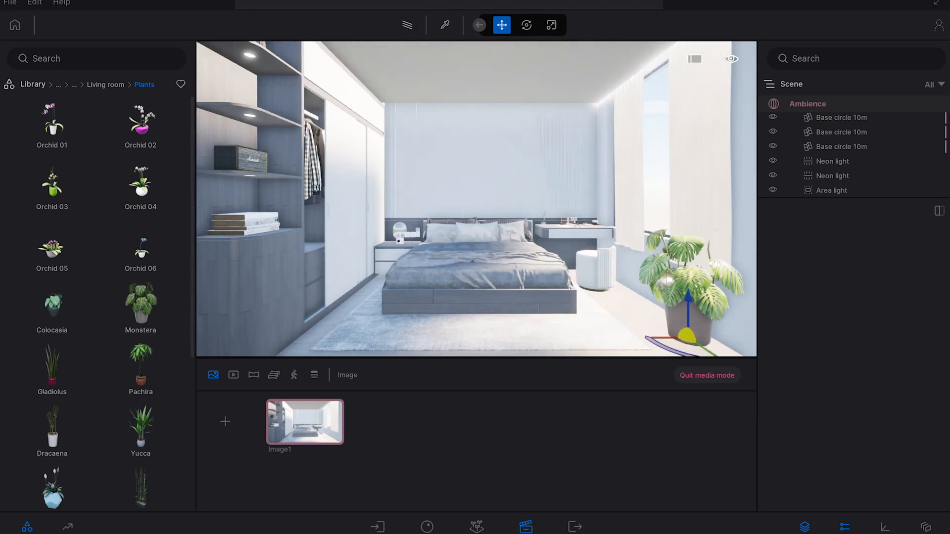
key("Delete")
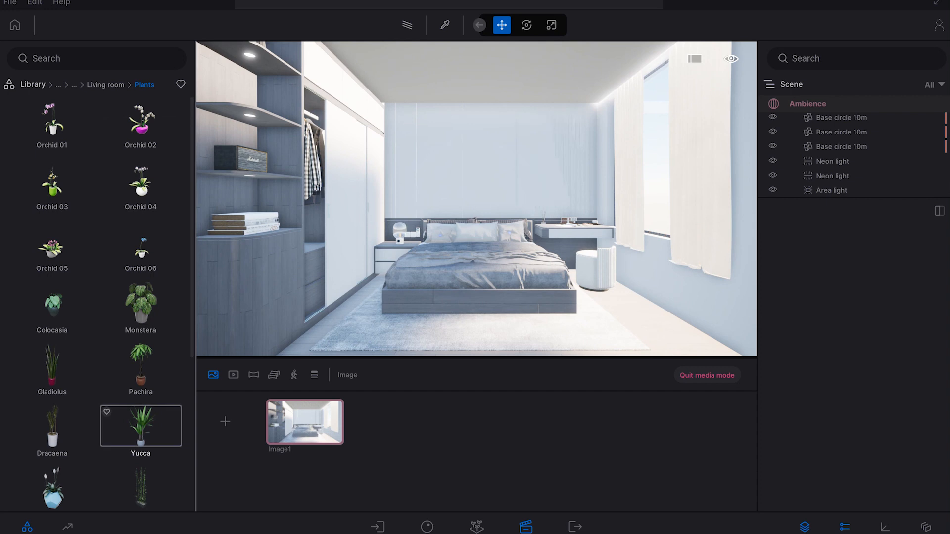
Step: Try the Bamboo planter on the floor below the window curtain, shift it slightly, and delete it
scroll(140, 398, "down", 3)
left_click_drag(141, 399, 696, 330)
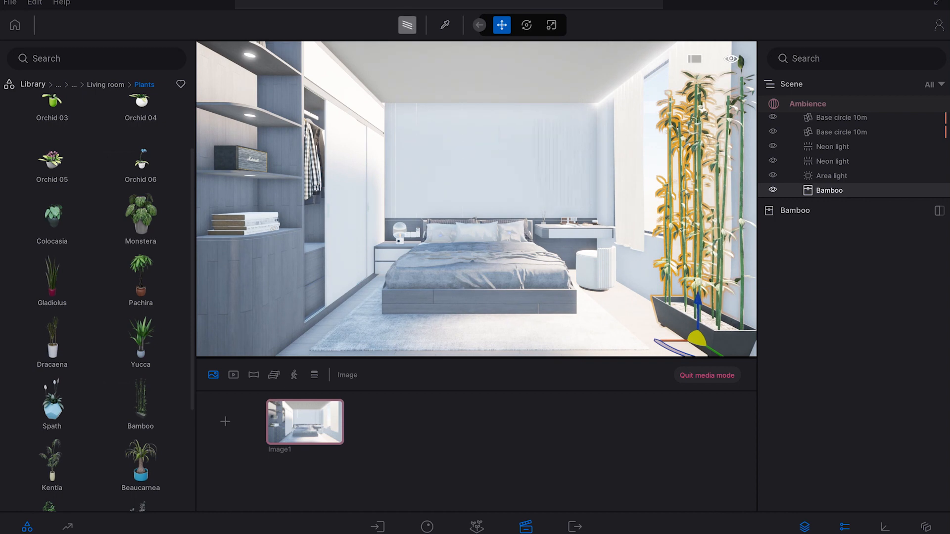
left_click(407, 25)
left_click(407, 25)
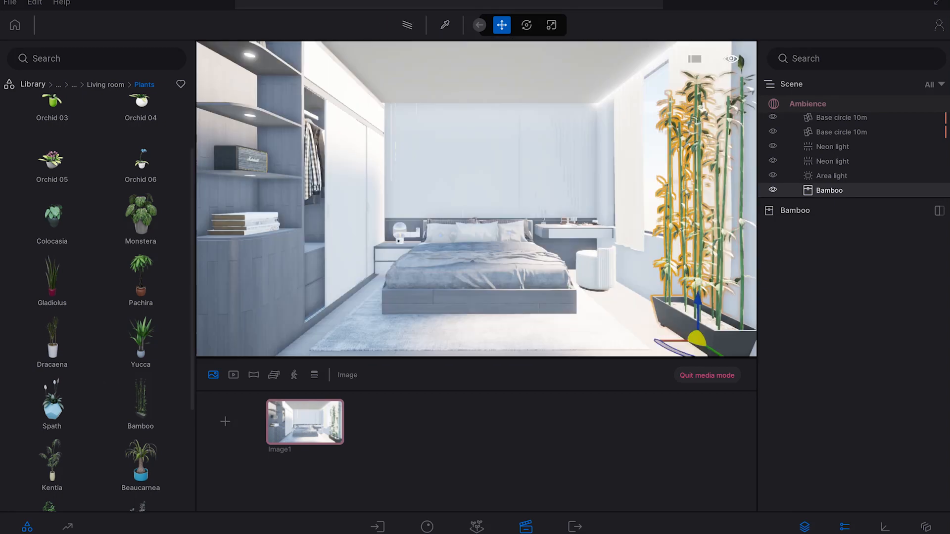
left_click_drag(712, 351, 707, 347)
key("Delete")
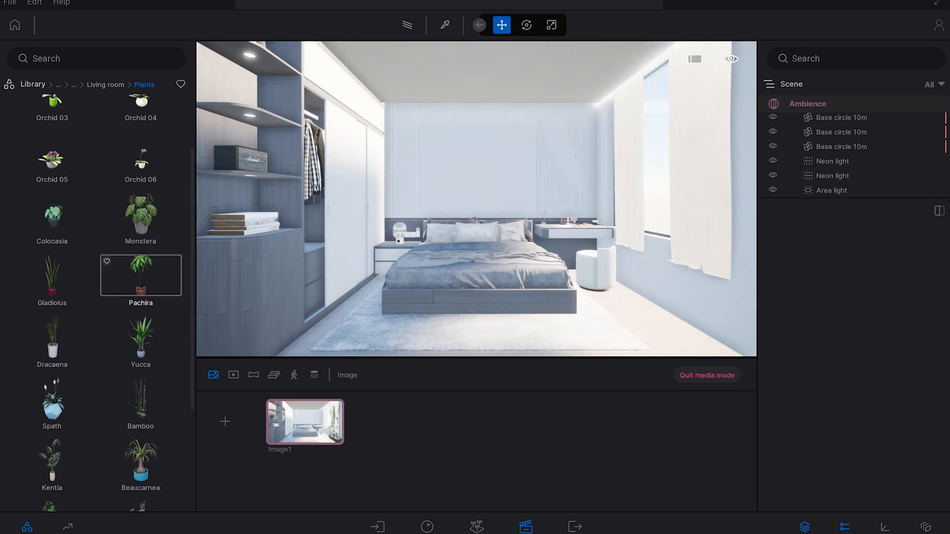
Step: Place an Orchid 01 plant on the floor against the wall beneath the nearer window curtain
scroll(52, 346, "down", 2)
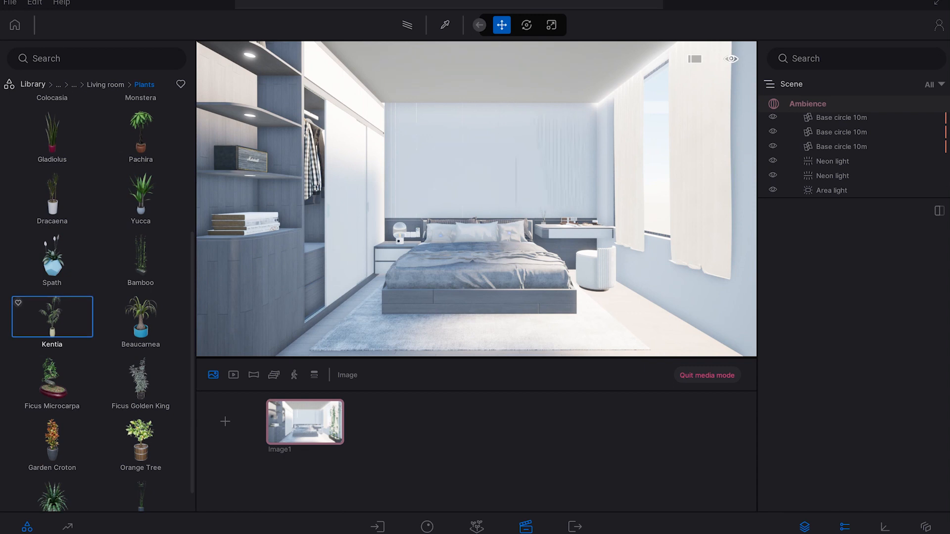
scroll(52, 296, "up", 3)
scroll(141, 128, "up", 1)
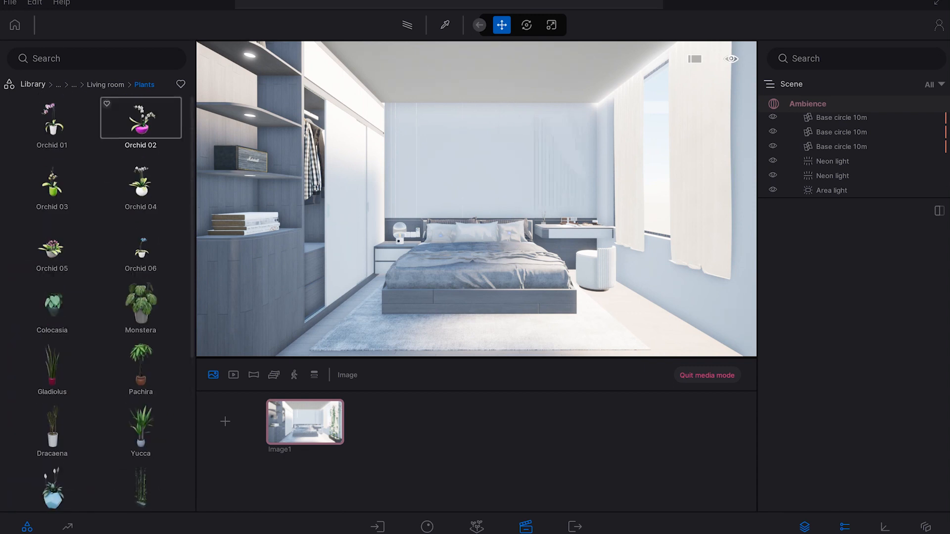
left_click_drag(52, 183, 700, 343)
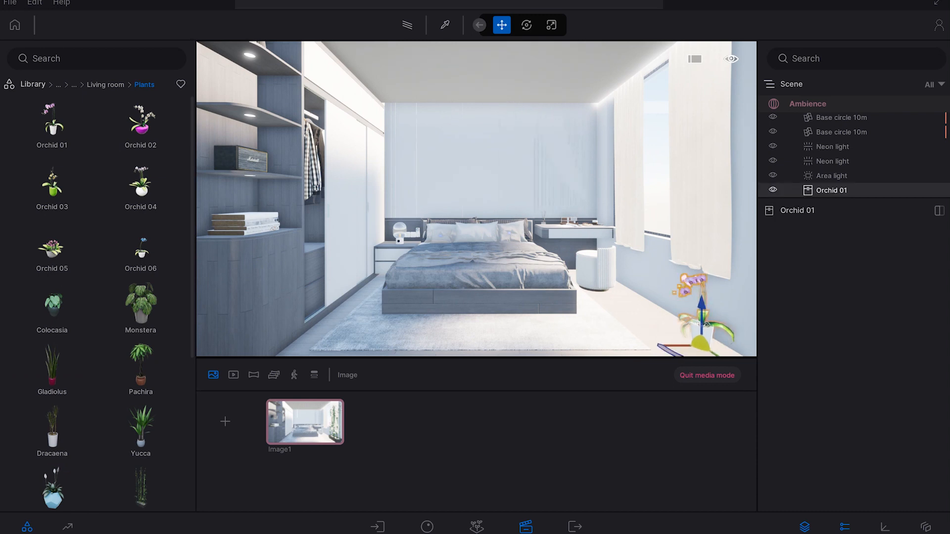
Step: Find the lamps for the living room among the library's home objects
left_click(33, 85)
left_click(51, 186)
left_click(52, 124)
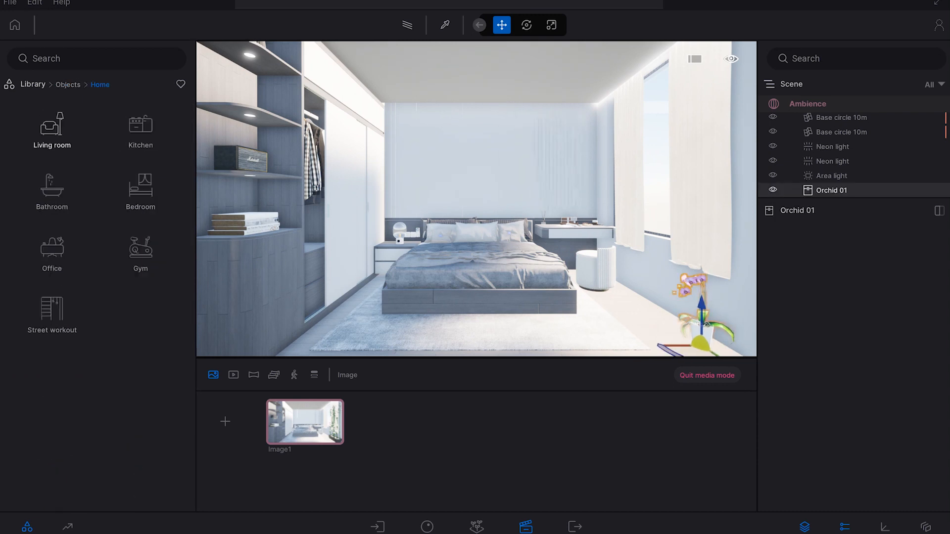
left_click(52, 186)
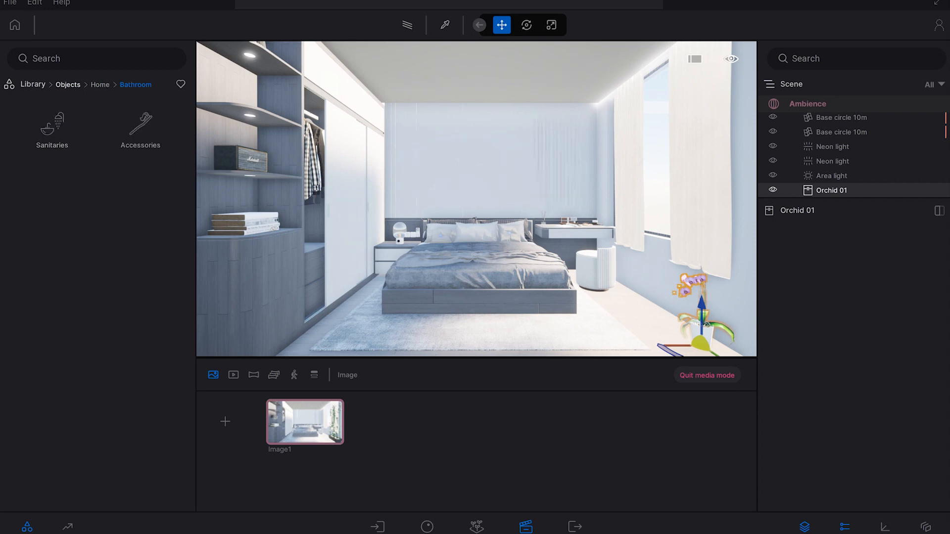
left_click(100, 84)
left_click(52, 124)
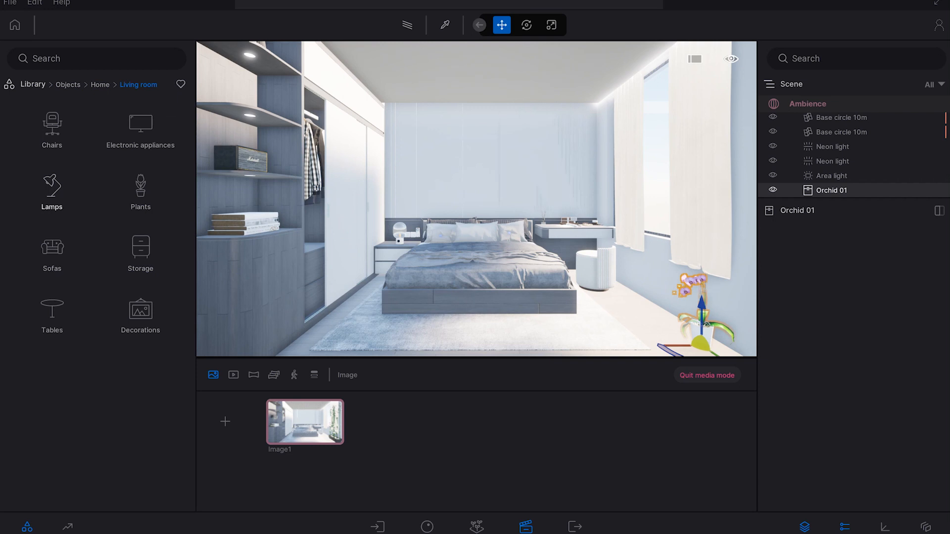
left_click(52, 188)
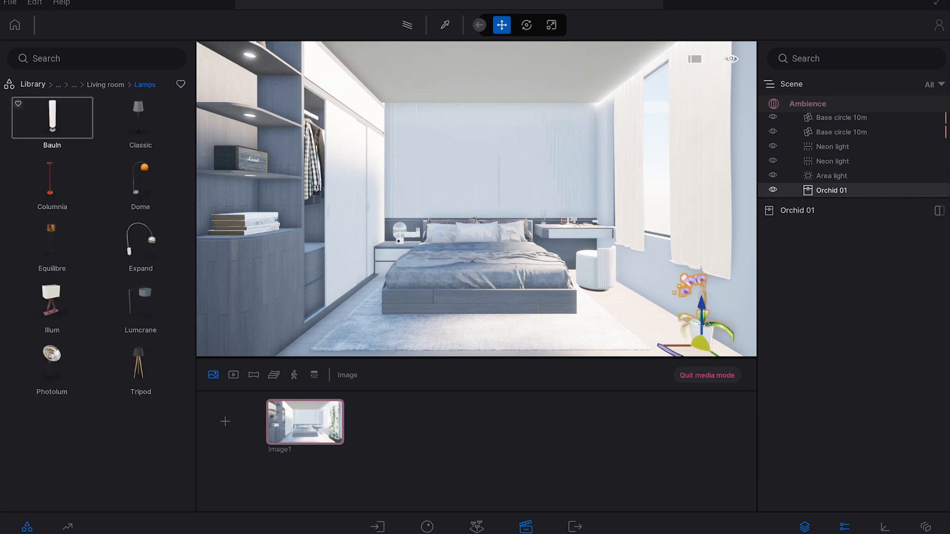
Step: Examine the desk corner and the bedside area while comparing the available lamp models
key("w")
key("d")
key("a")
key("d")
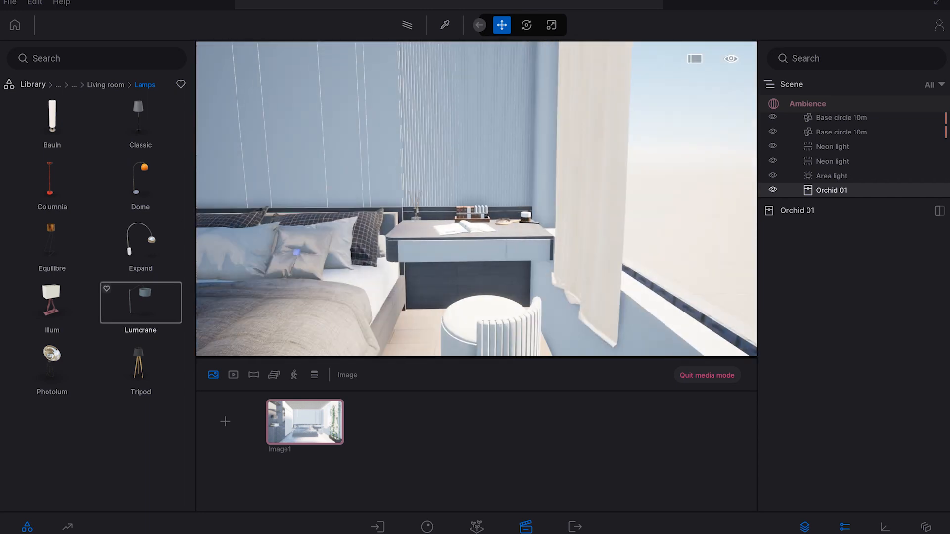
left_click_drag(141, 242, 141, 183)
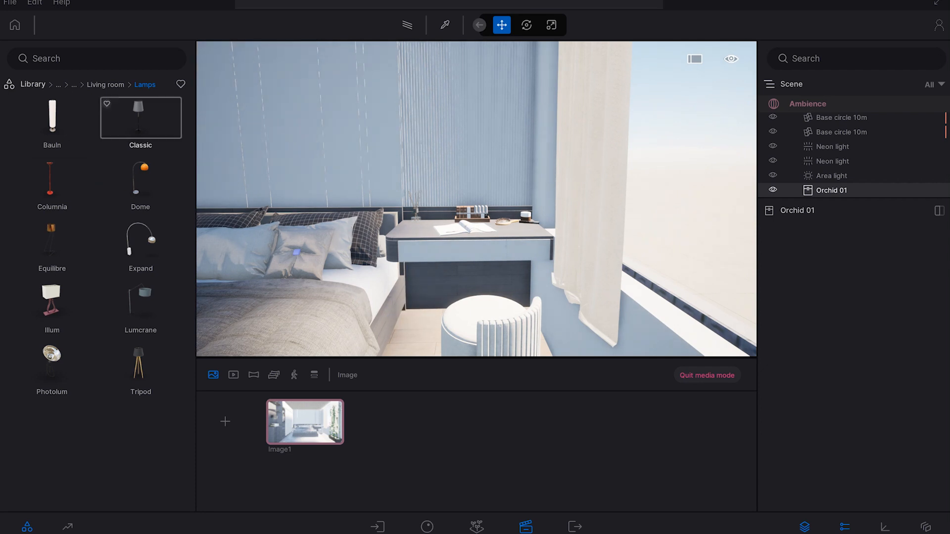
key("a")
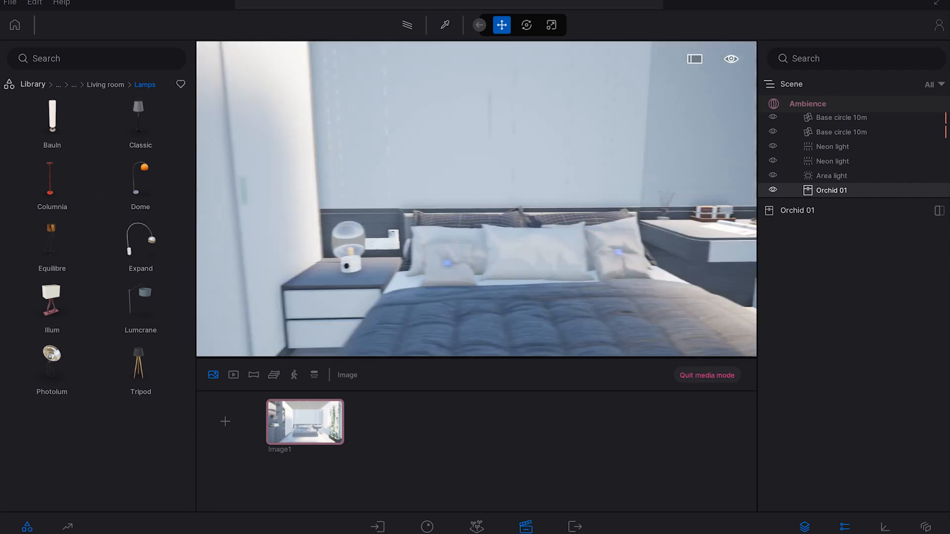
Step: Browse the library's living-room decorations, including framed paintings and posters
left_click(106, 85)
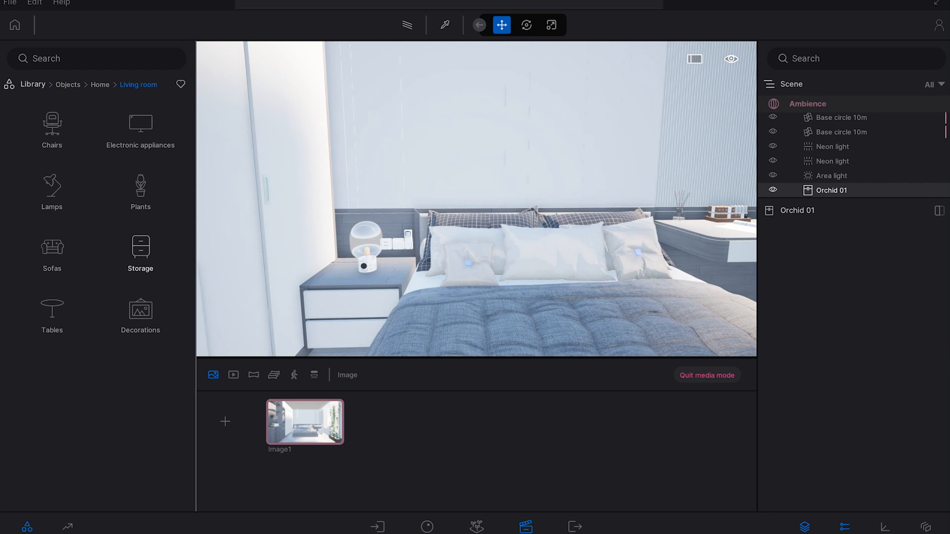
left_click(140, 311)
scroll(141, 247, "down", 3)
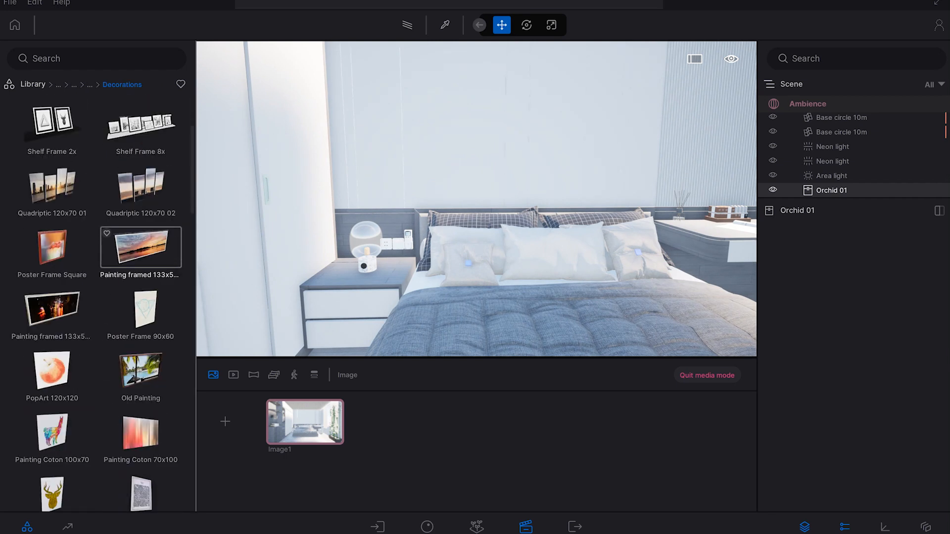
scroll(141, 247, "down", 1)
scroll(476, 198, "up", 5)
Step: Deselect the orchid, return to the Image1 view, and add a second image from that same view
key("Escape")
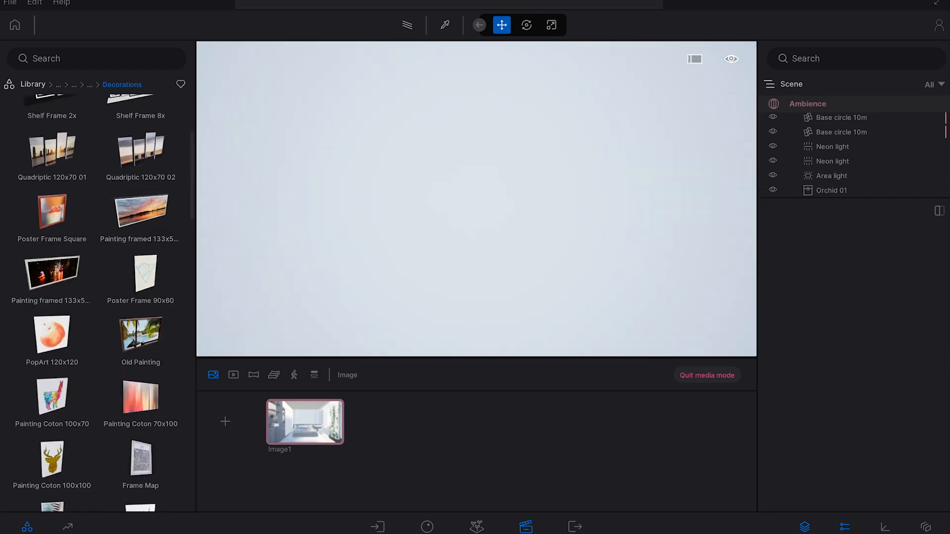
left_click(305, 421)
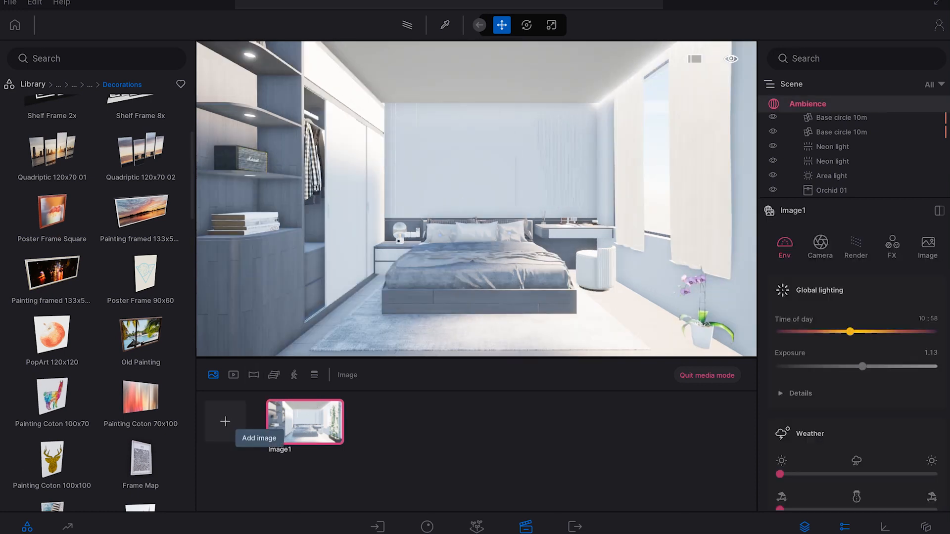
left_click(226, 421)
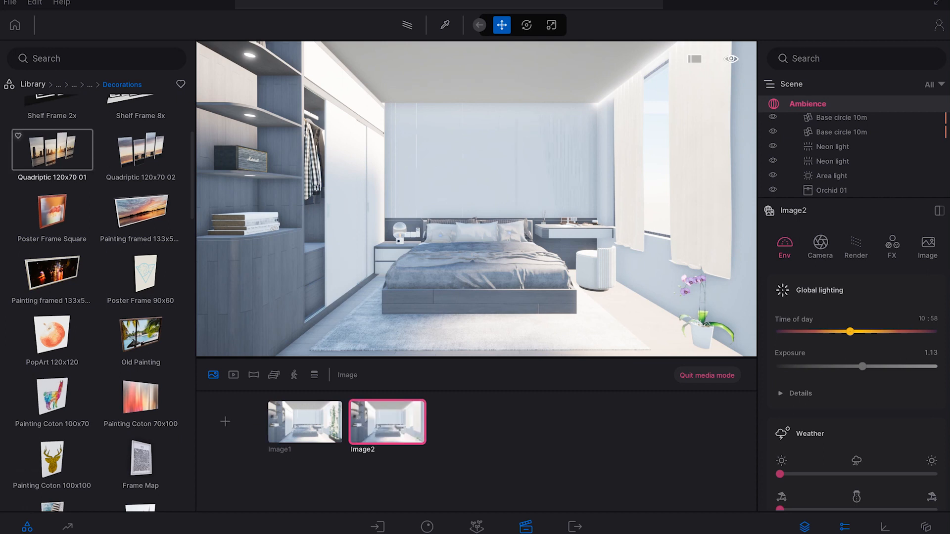
Step: Place the casual posed couple with a dog between the bed and the window, and reopen Image1
left_click(33, 84)
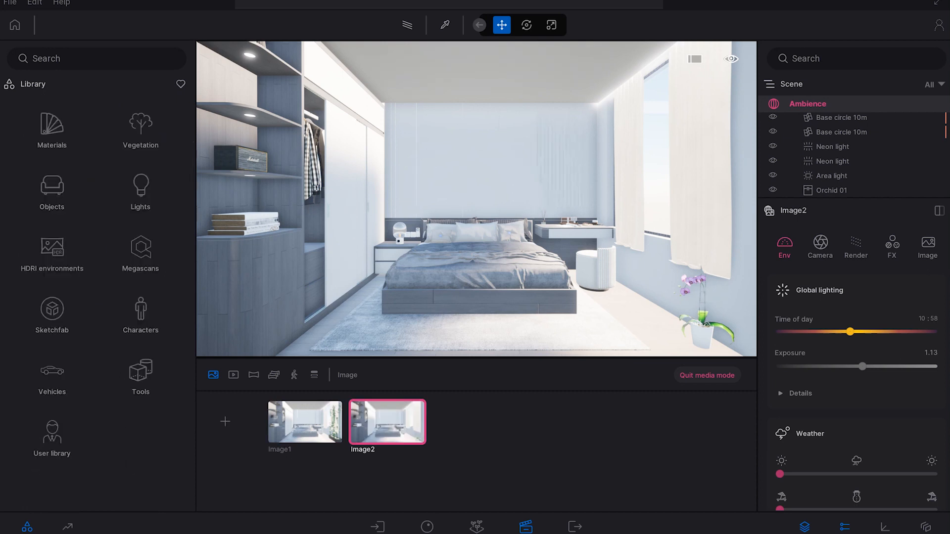
left_click(141, 307)
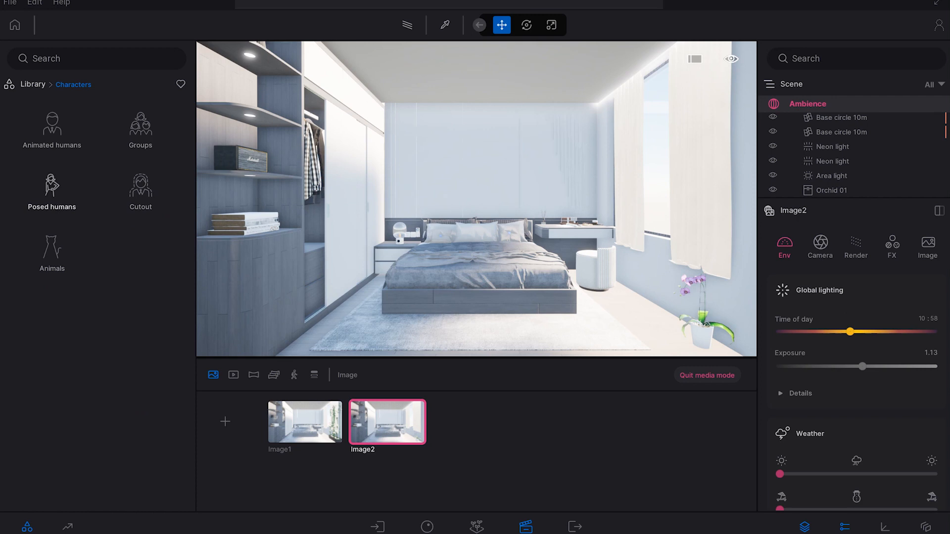
left_click(52, 188)
left_click(52, 128)
scroll(141, 262, "down", 5)
scroll(140, 277, "down", 3)
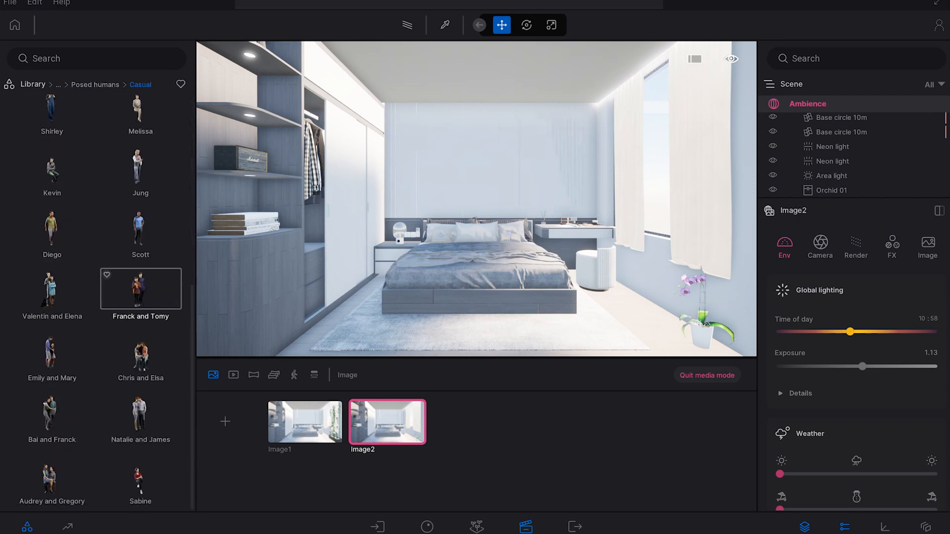
left_click_drag(141, 289, 55, 292)
left_click_drag(53, 292, 616, 298)
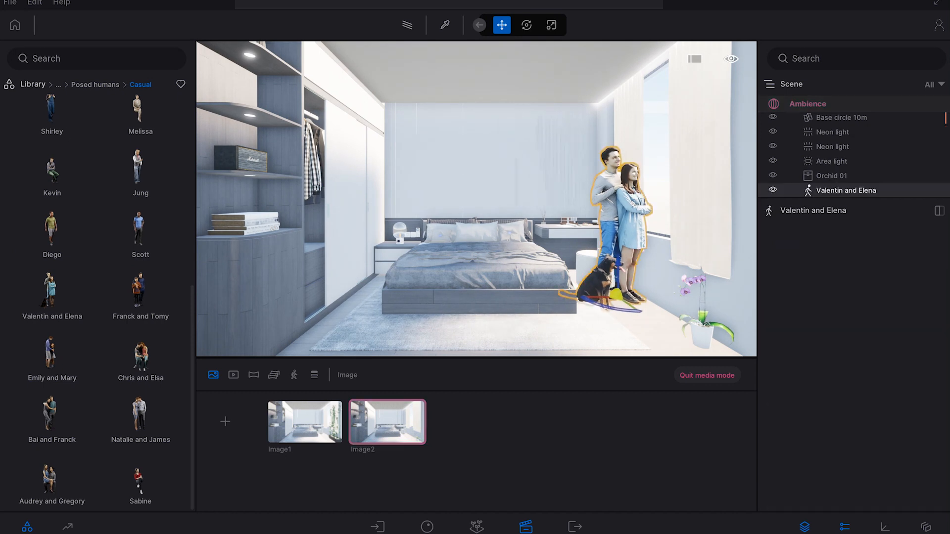
left_click(305, 421)
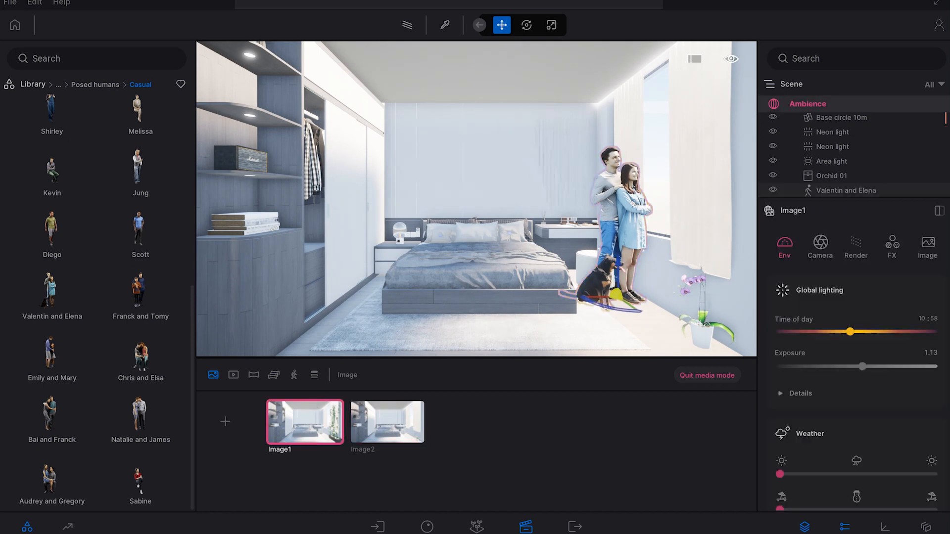
Step: Nudge the couple with the dog slightly toward the bed, return to Image1, and turn on the path tracer
left_click_drag(610, 301, 607, 301)
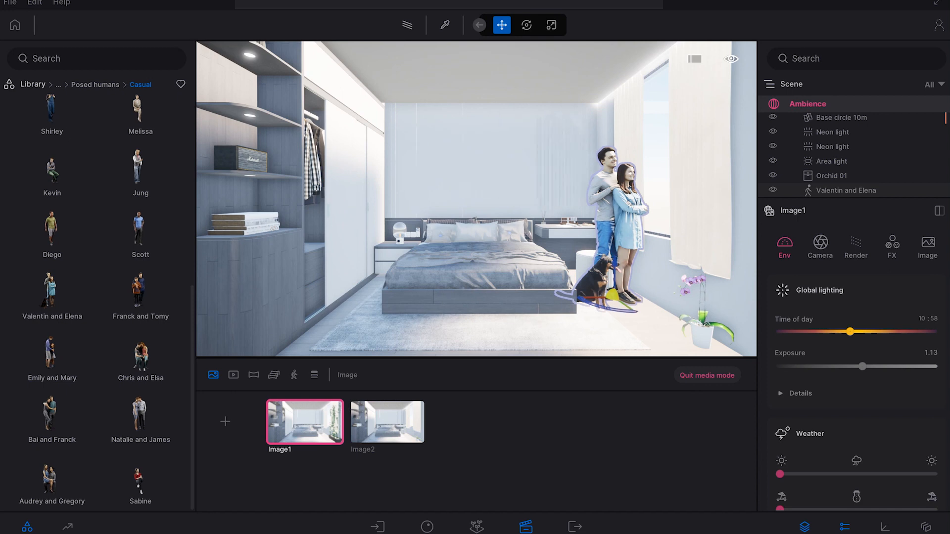
key("w")
right_click_drag(614, 297, 663, 320)
key("w")
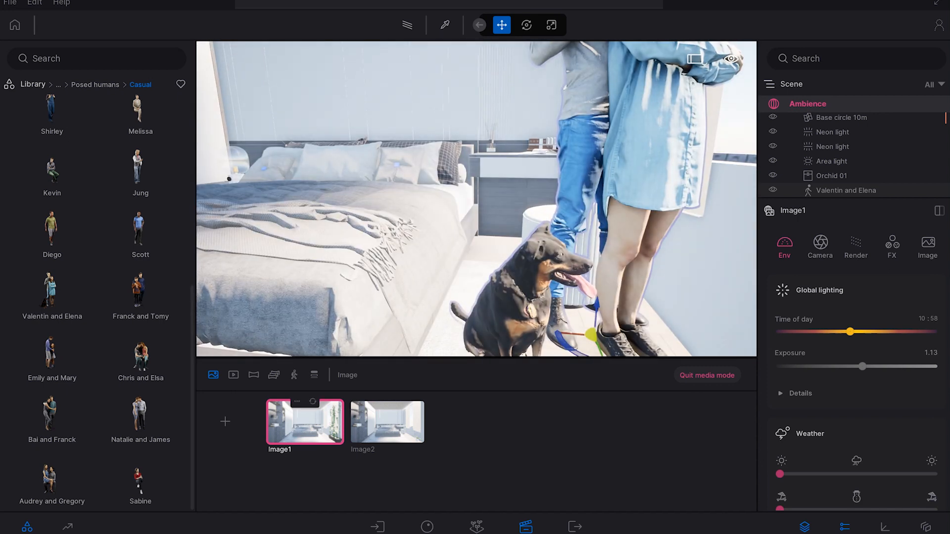
left_click(304, 422)
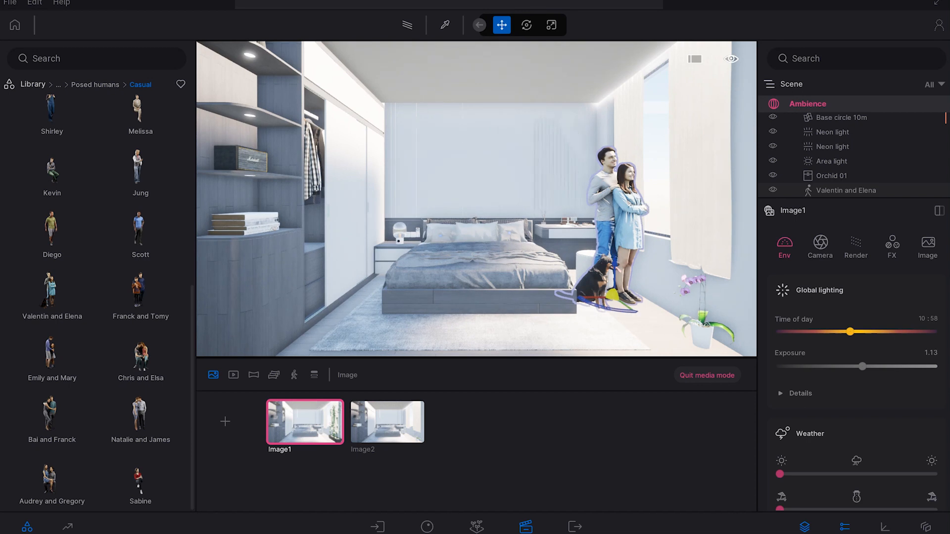
left_click(613, 295)
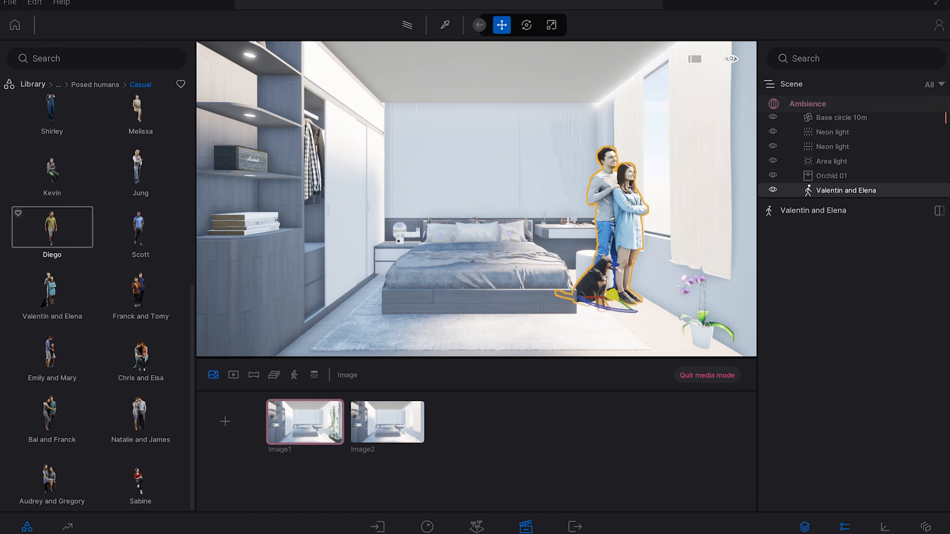
mouse_move(52, 289)
left_mouse_down()
mouse_move(222, 330)
mouse_move(364, 323)
mouse_move(1, 274)
mouse_move(41, 280)
left_mouse_up()
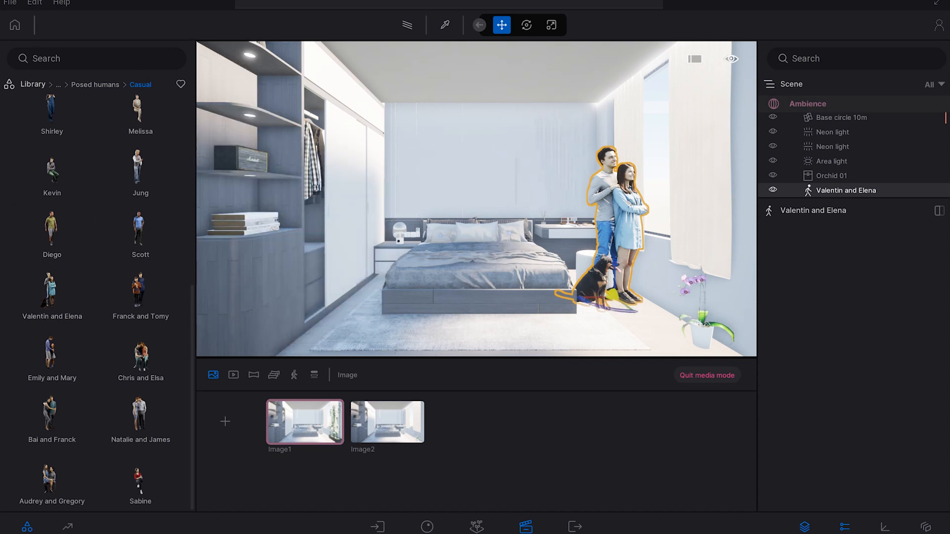
left_click(407, 25)
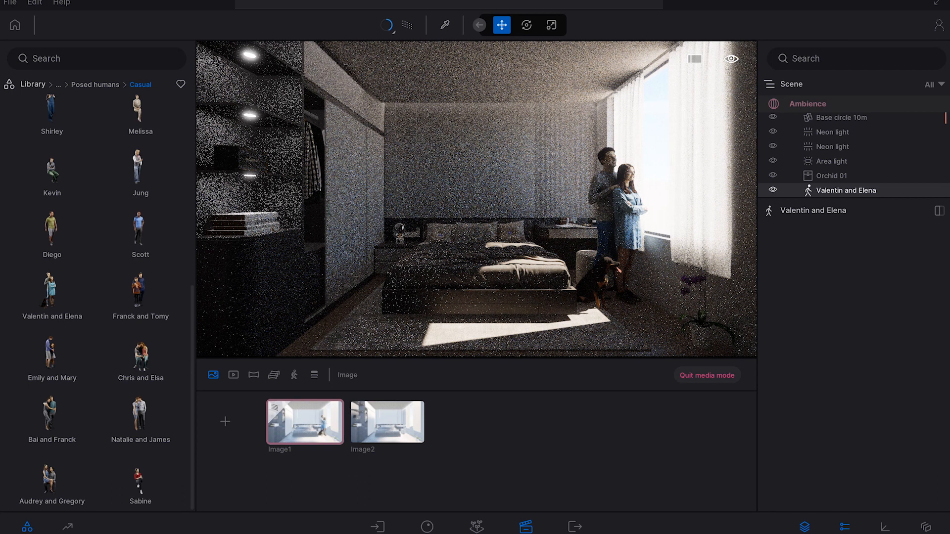
left_click(32, 85)
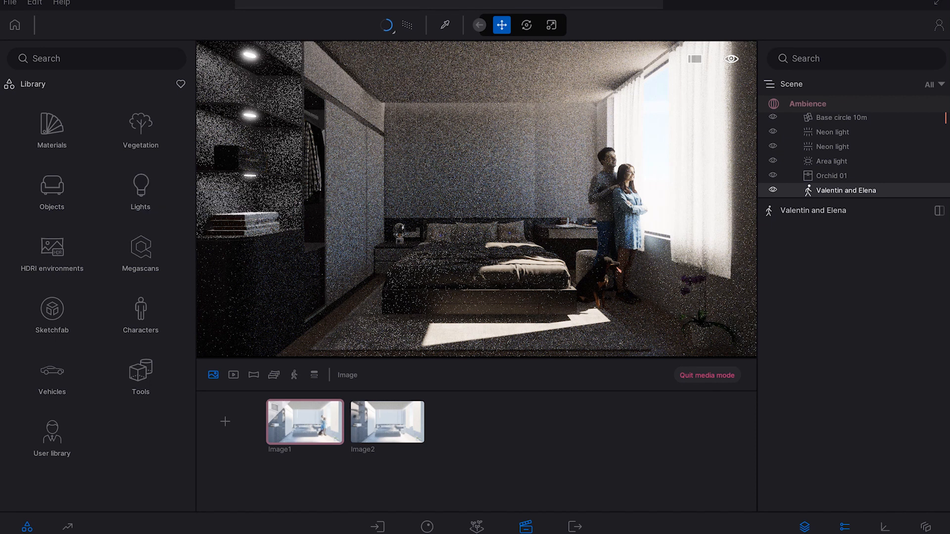
left_click(52, 190)
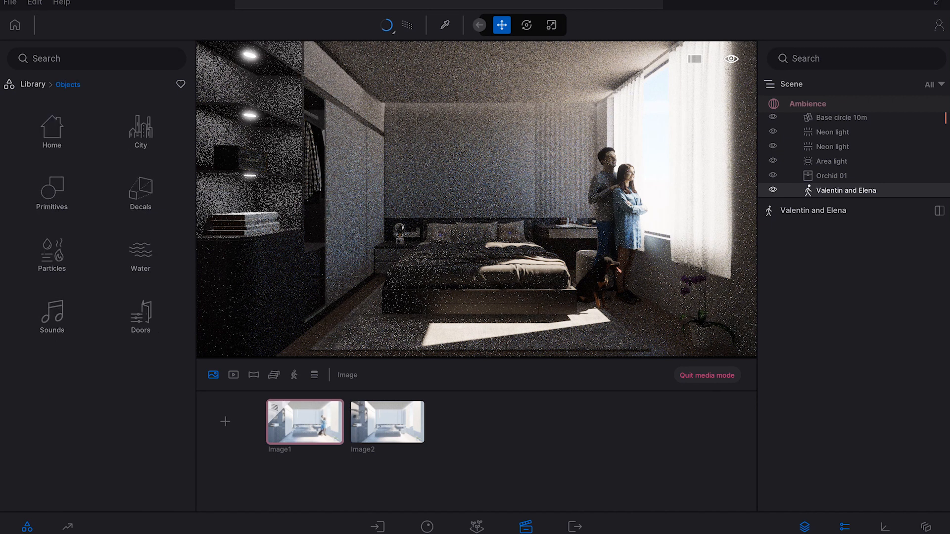
left_click(52, 128)
left_click(51, 129)
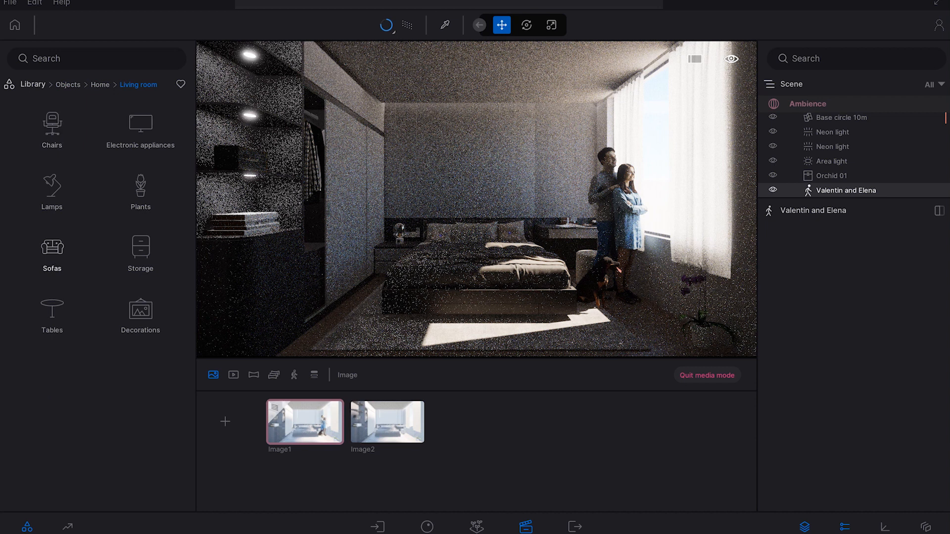
left_click(68, 85)
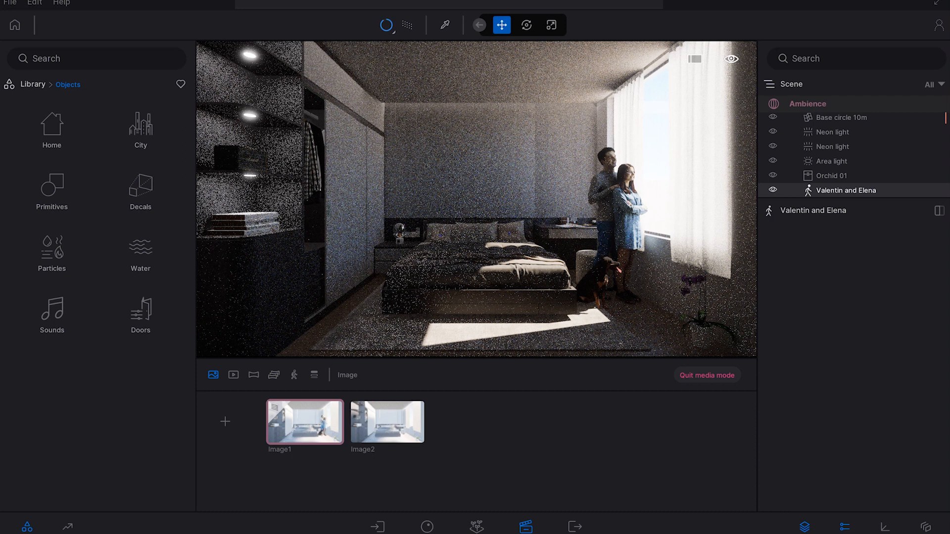
left_click(52, 128)
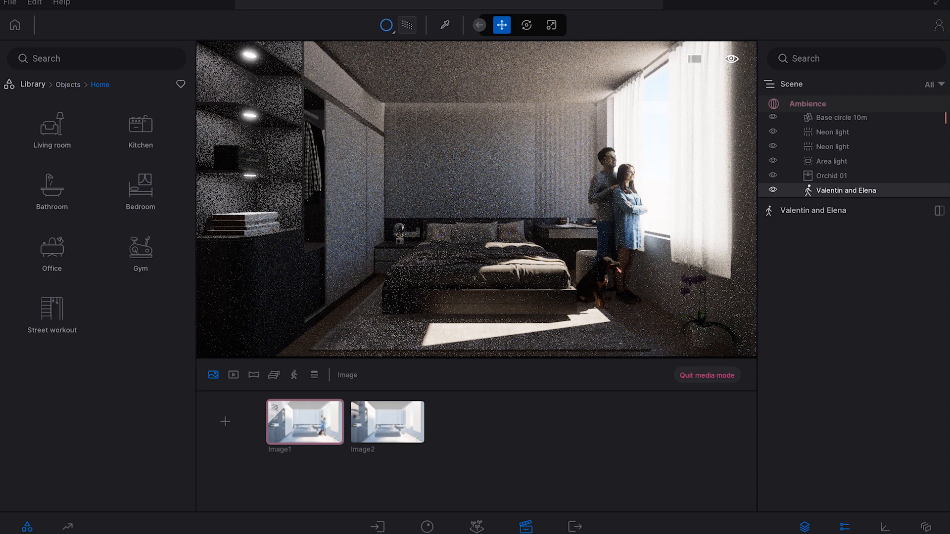
Step: Place a Box Reflection Probe above the bed, set its size to 7.32 m, and refresh Image1
left_click(33, 84)
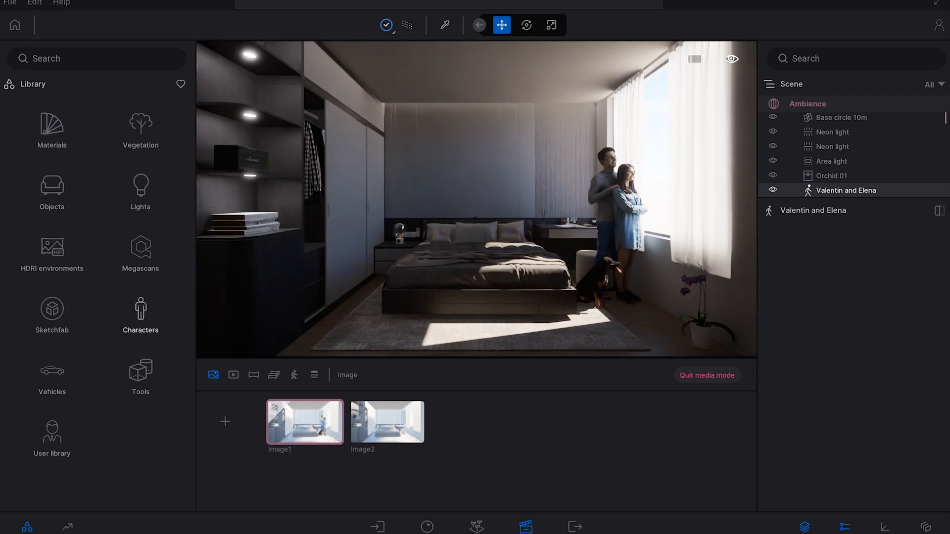
left_click(141, 373)
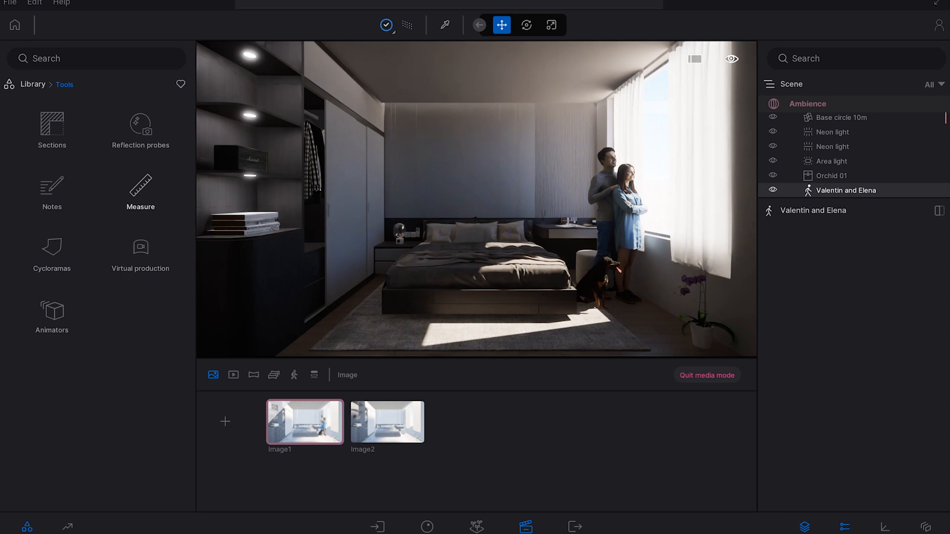
left_click(140, 127)
left_click_drag(148, 121, 495, 312)
left_click_drag(781, 276, 800, 276)
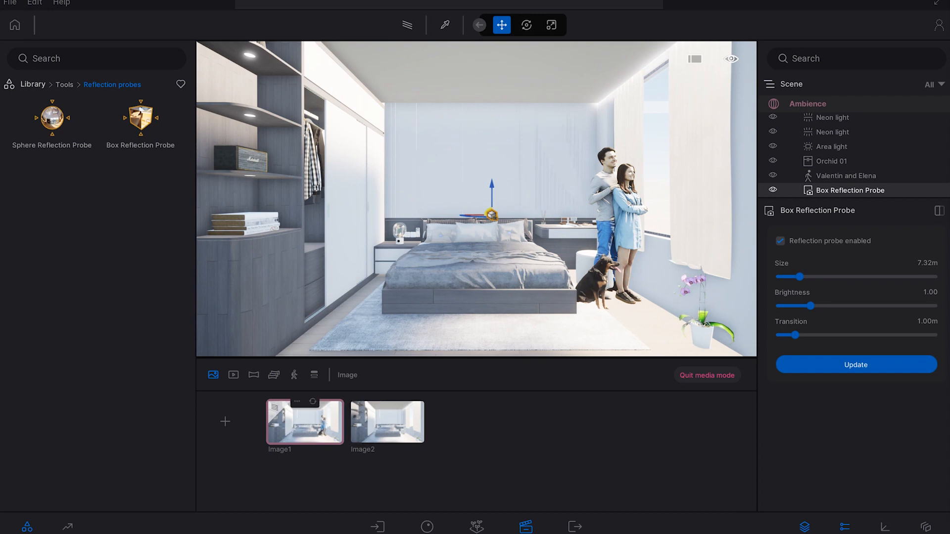
left_click(313, 401)
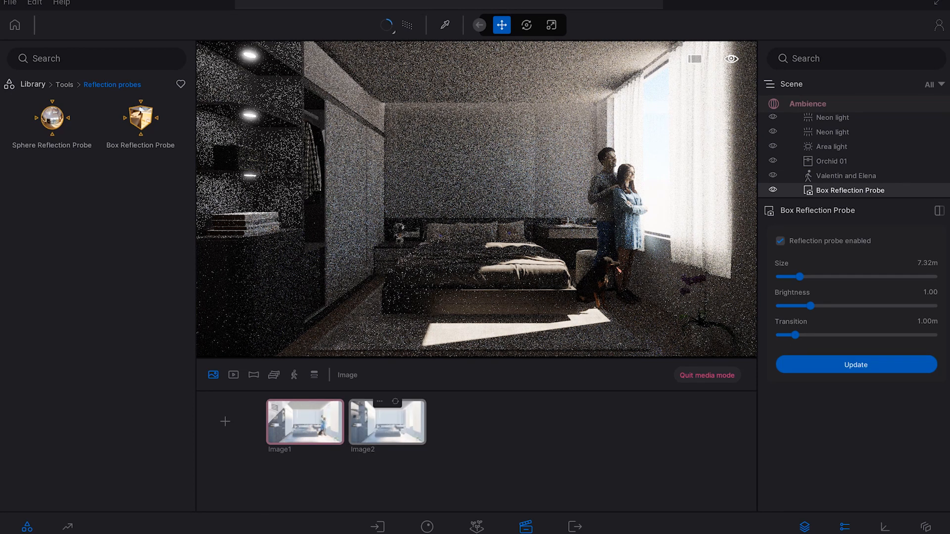
Step: Add a third image from an angled view of the wardrobe, bed and couple, and preview it with the path tracer
left_click(387, 423)
left_click(575, 526)
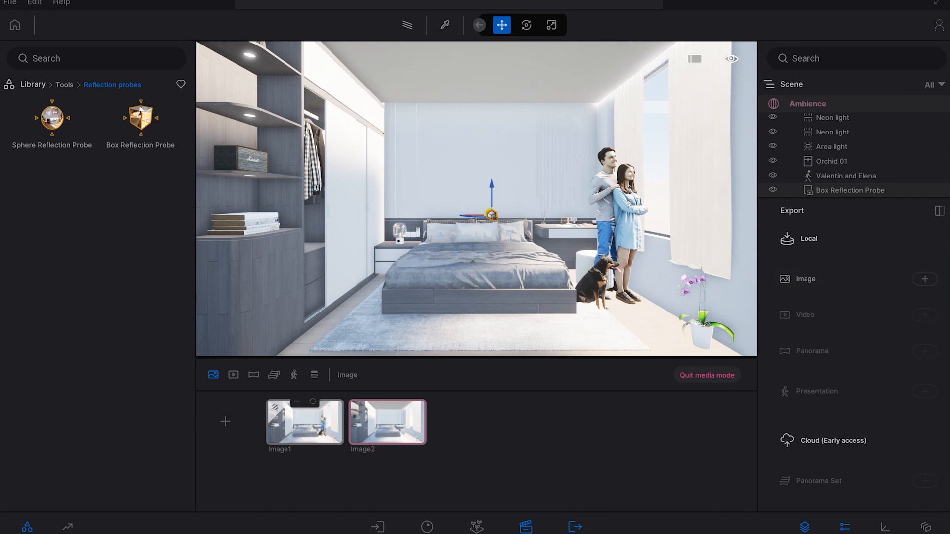
left_click(305, 422)
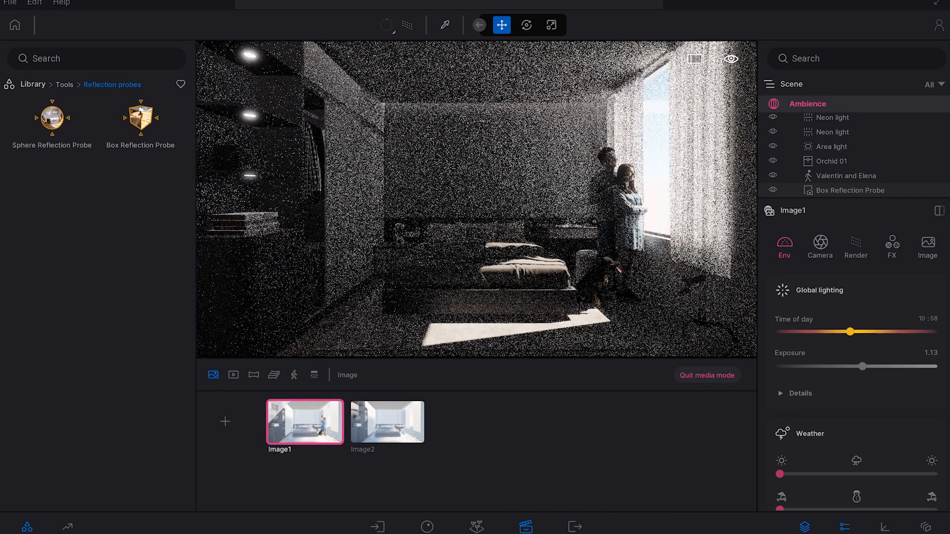
left_click(387, 422)
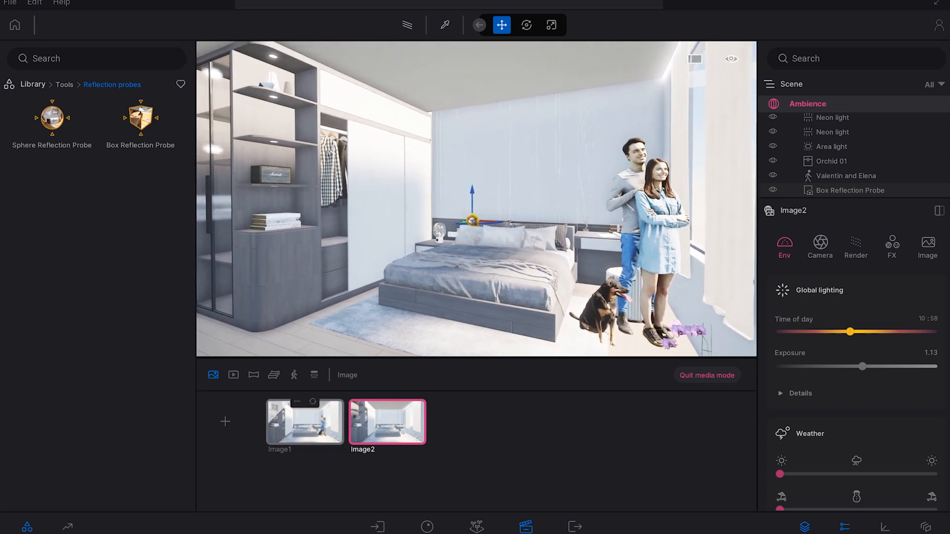
left_click(225, 421)
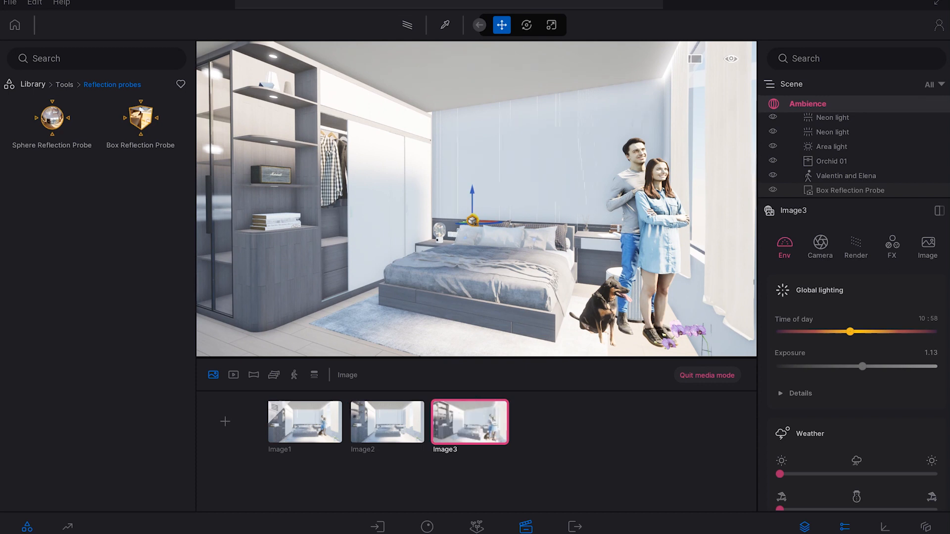
left_click(407, 25)
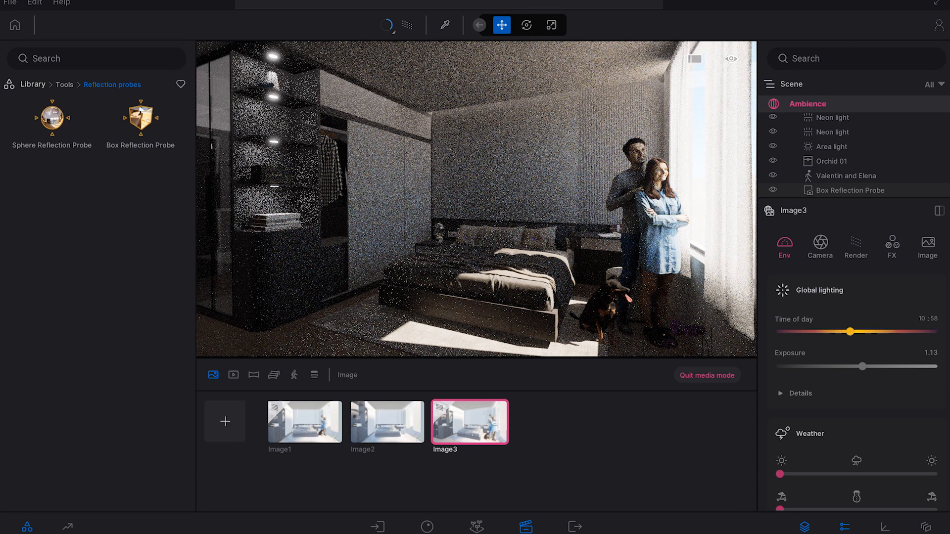
Step: Add a fourth image, turn off the path tracer, and update the image with a close-up of the desk corner
left_click(225, 422)
left_click(407, 25)
right_click_drag(475, 198, 514, 220)
key("w")
key("s")
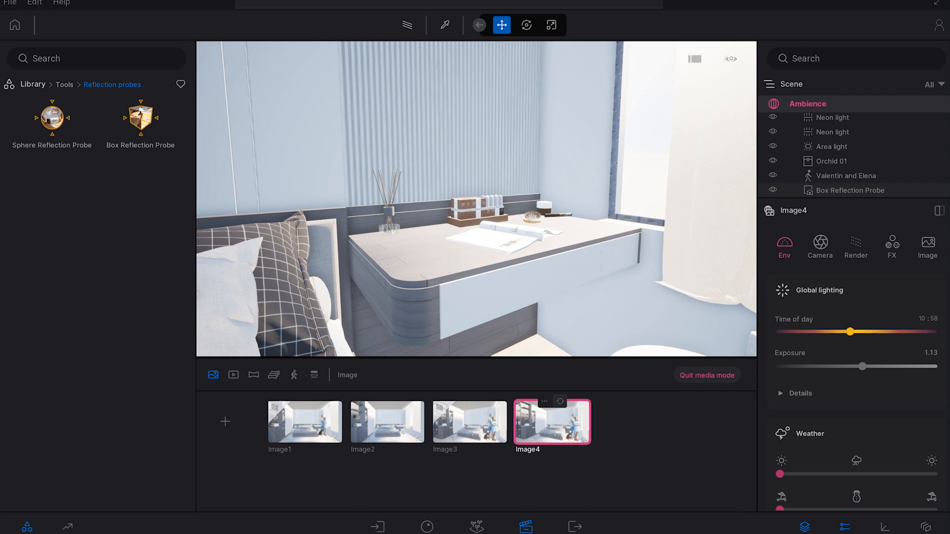
left_click(560, 401)
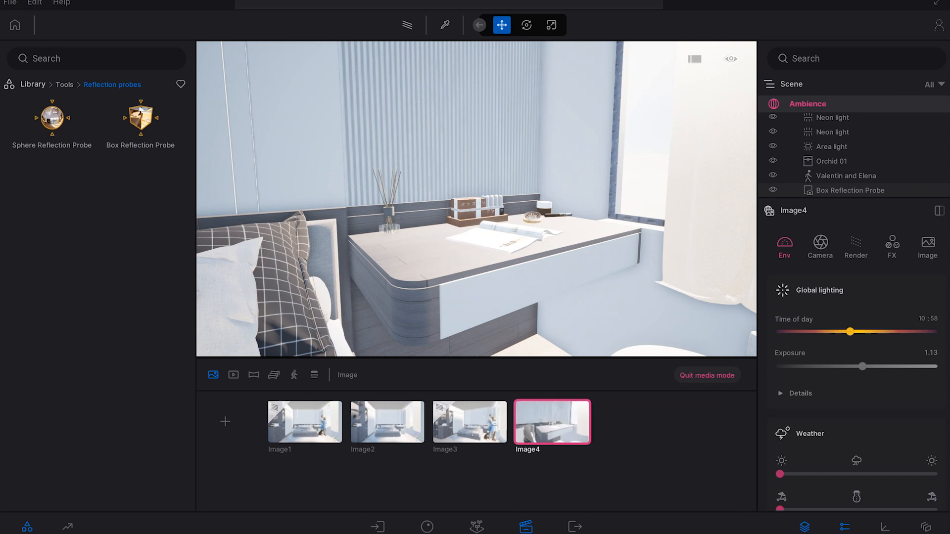
Step: Place the Laptop open model from the living-room electronic appliances on the desk beside the open magazine
left_click(519, 231)
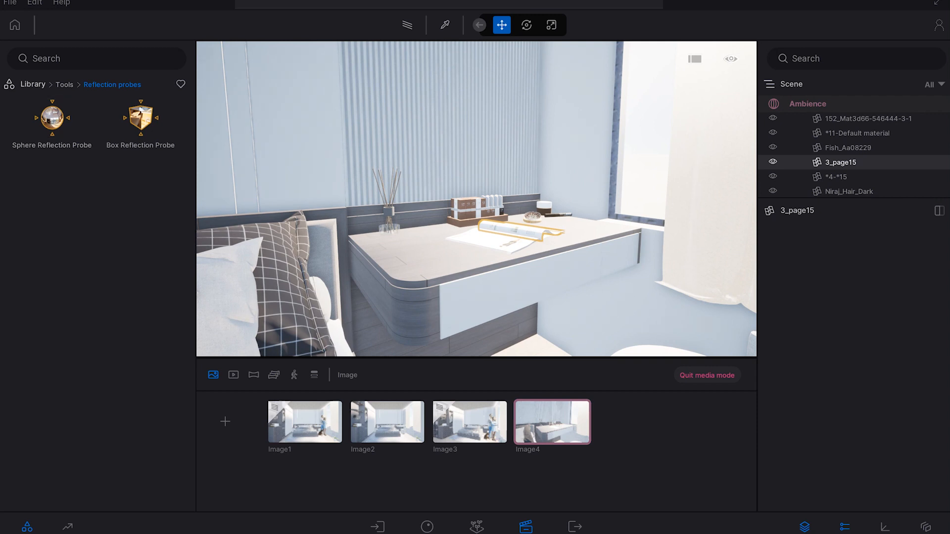
left_click(32, 84)
left_click(52, 190)
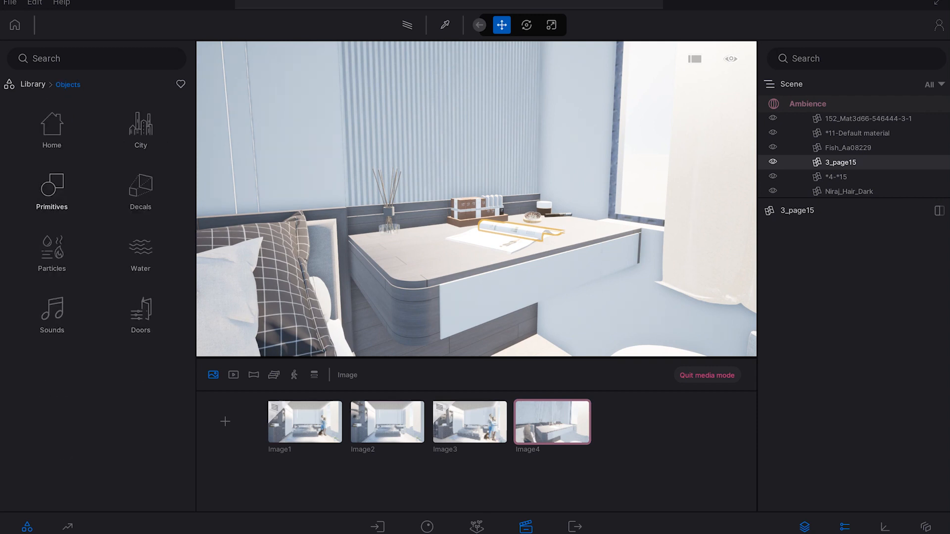
left_click(52, 129)
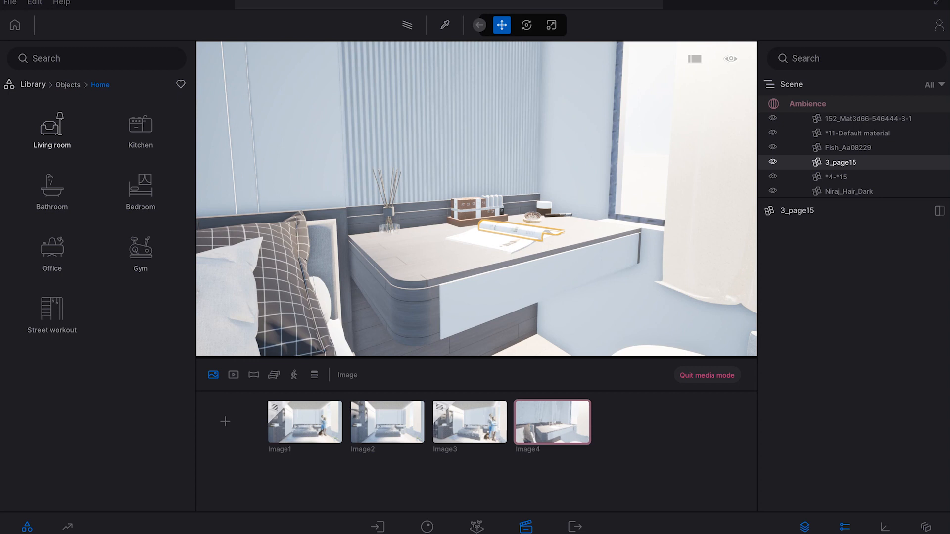
left_click(52, 129)
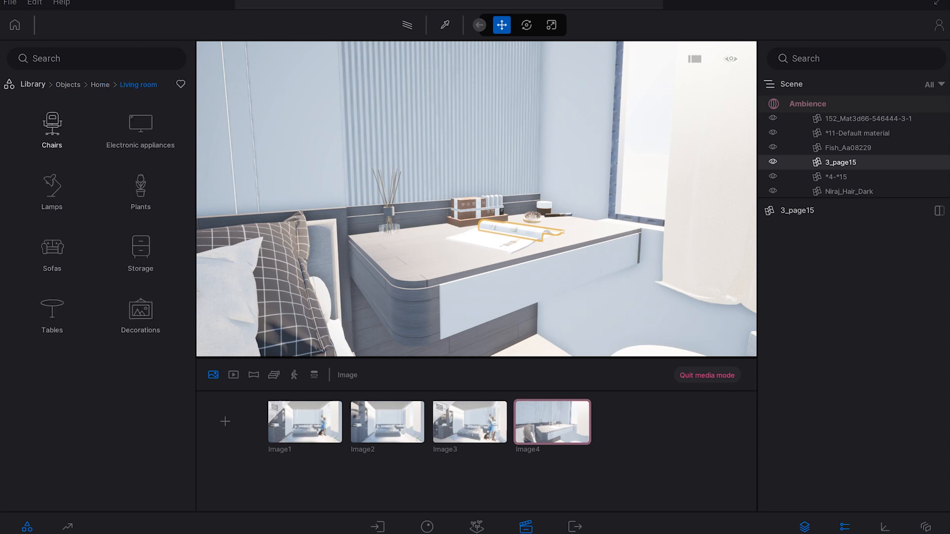
left_click(140, 129)
scroll(141, 250, "down", 1)
left_click_drag(140, 249, 426, 244)
Step: Delete the uppermost pages of the open magazine next to the laptop
right_click_drag(426, 244, 417, 269)
scroll(416, 268, "down", 3)
middle_click_drag(417, 268, 410, 316)
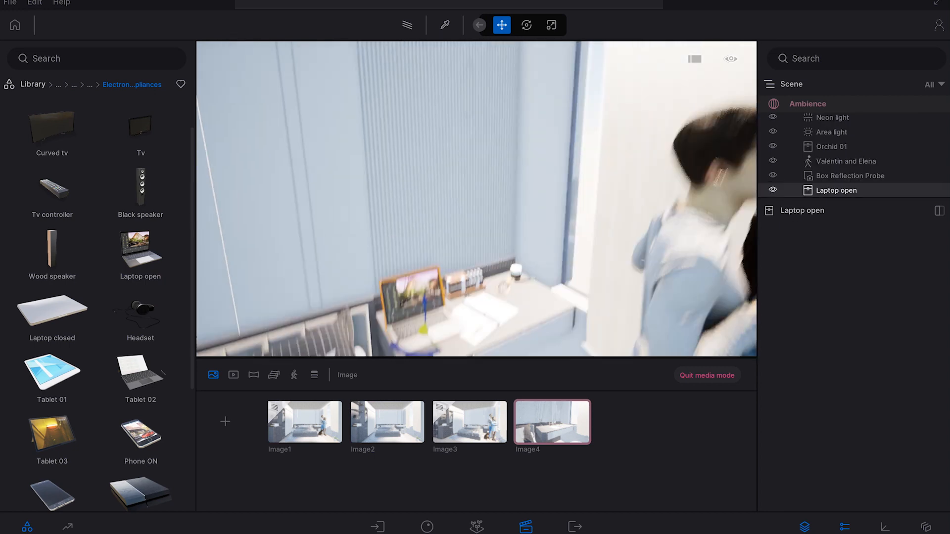
right_click_drag(409, 267, 386, 298)
scroll(387, 298, "up", 3)
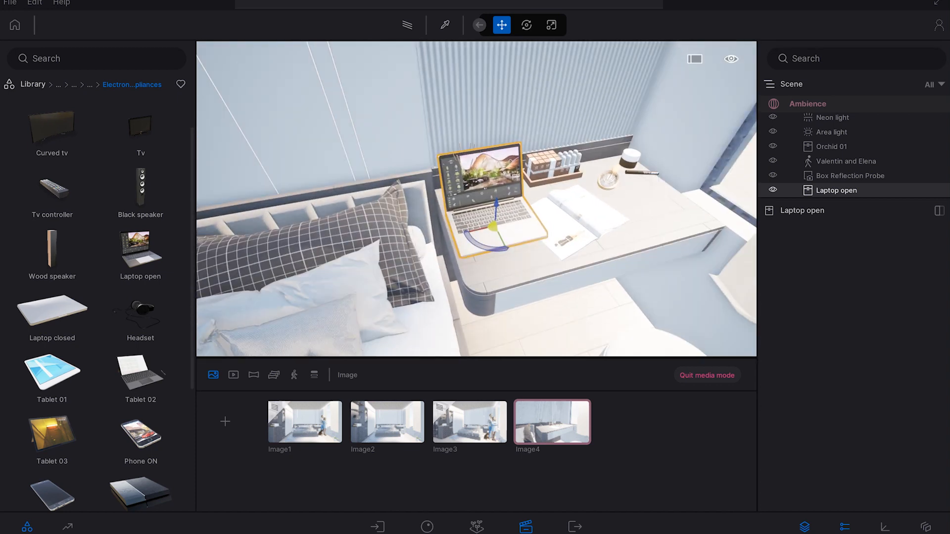
left_click(568, 223)
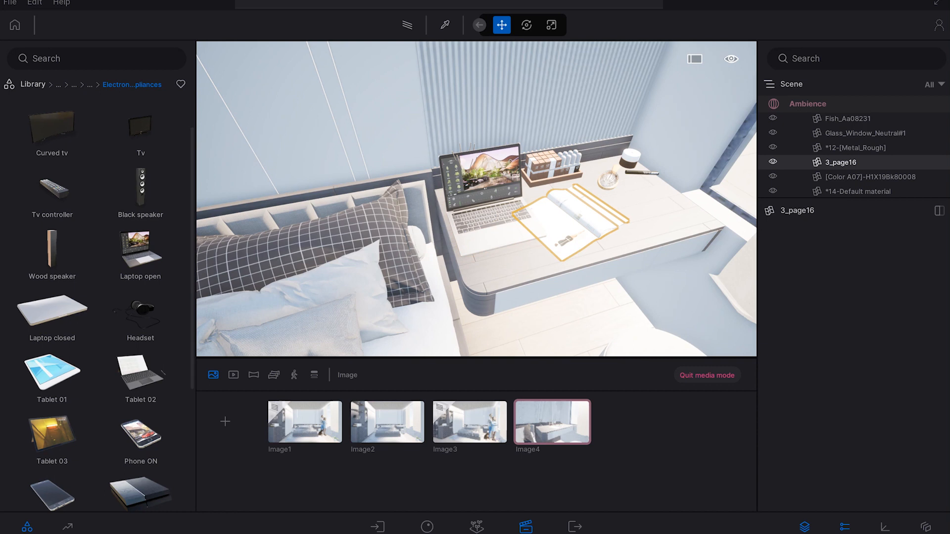
left_click(638, 213)
left_click(589, 213)
left_click(566, 223, "ctrl")
right_click_drag(566, 222, 229, 248)
key("s")
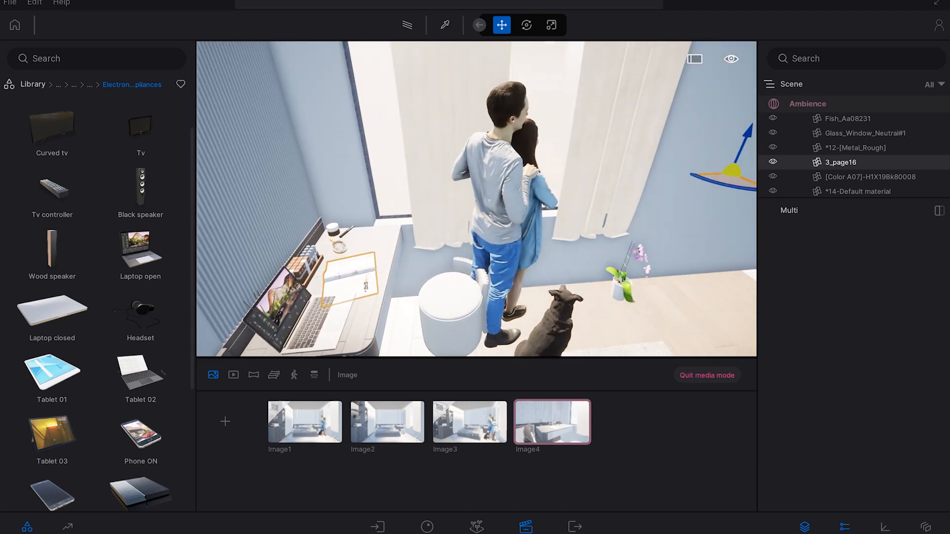
key("w")
right_click_drag(477, 199, 404, 230)
key("s")
key("w")
key("Delete")
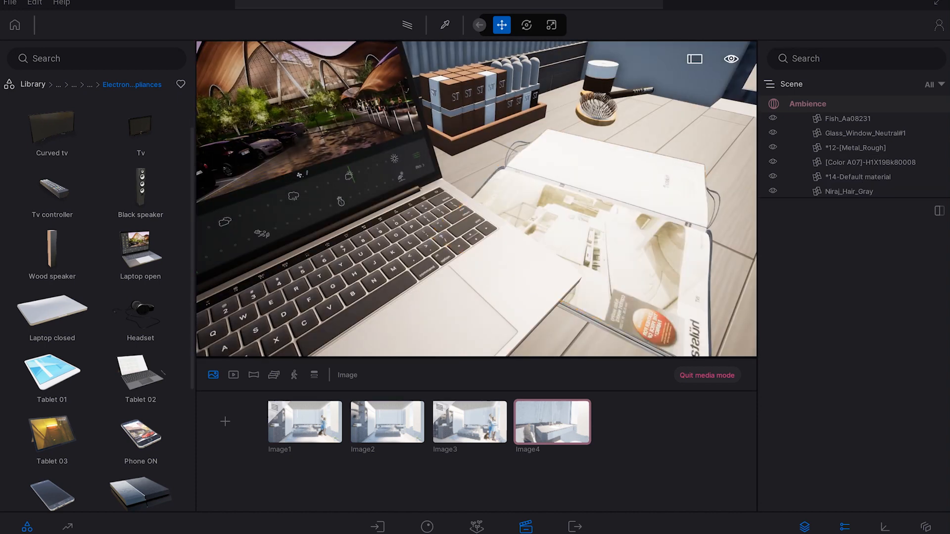
Step: Briefly preview the desk with the path tracer, and delete the magazine's printed page layer
key("r")
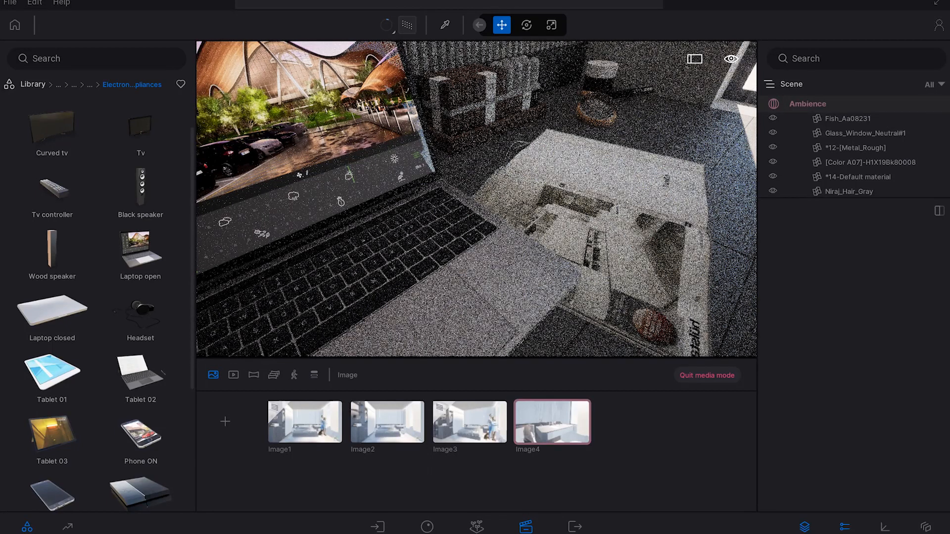
key("r")
left_click(619, 238)
key("Delete")
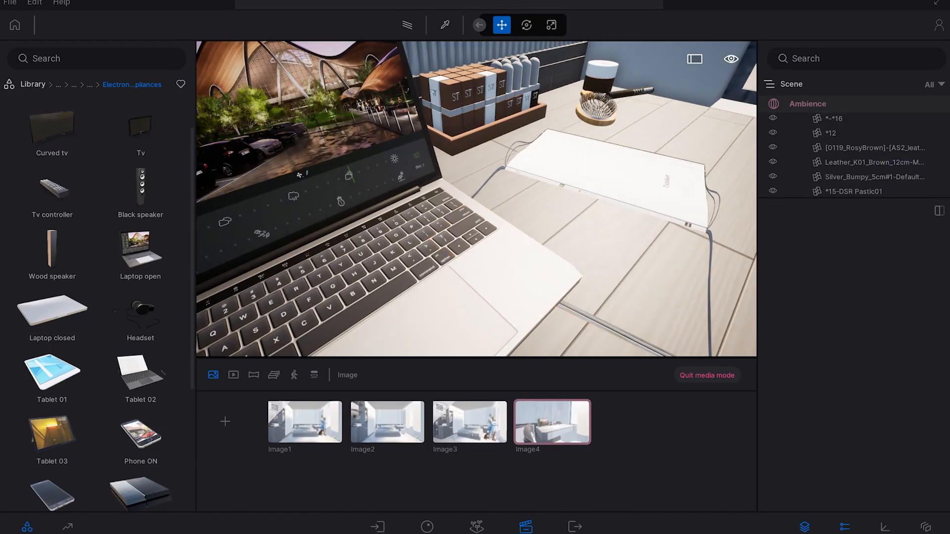
Step: Delete the magazine's remaining white pages, cover outline and thin strips from the desktop
left_click(613, 179)
key("Delete")
left_click(614, 189)
key("Delete")
left_click(638, 211)
key("Delete")
left_click(633, 211)
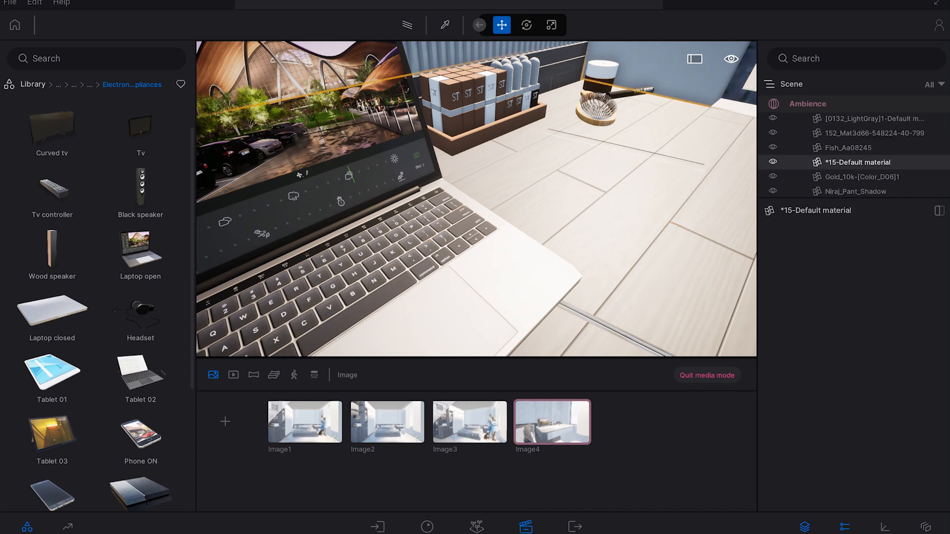
left_click(614, 329)
key("Delete")
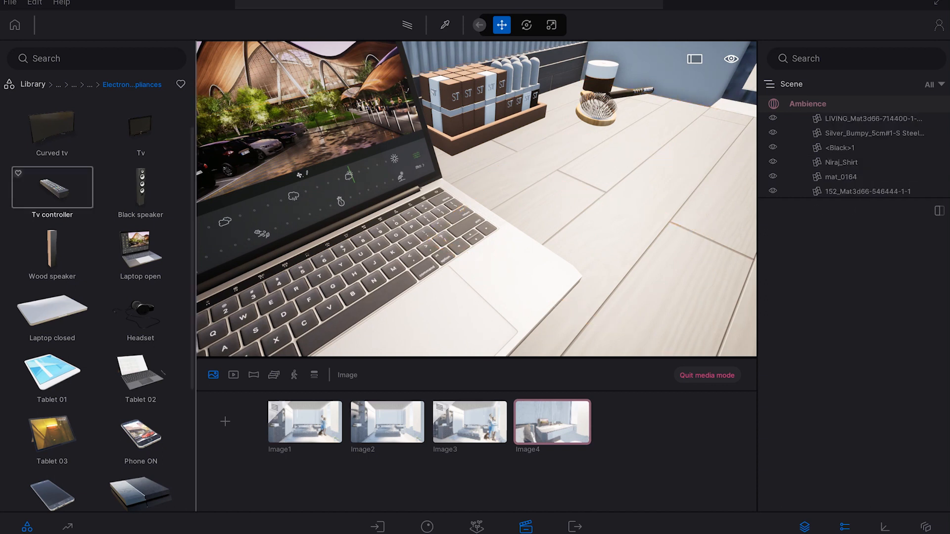
Step: Place the Phone ON model from the electronic appliances on the desk in front of the laptop
scroll(141, 301, "down", 2)
scroll(477, 199, "down", 5)
scroll(476, 199, "up", 3)
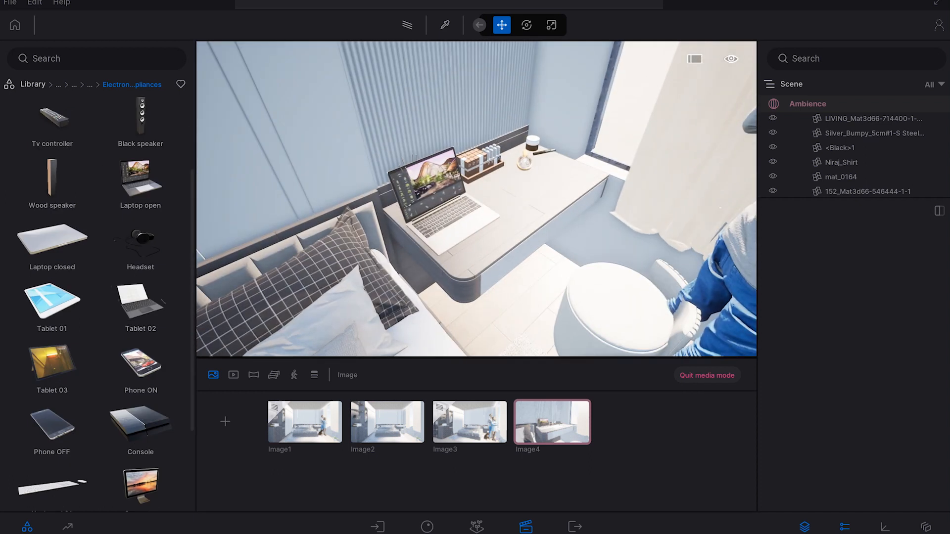
left_click_drag(141, 364, 488, 256)
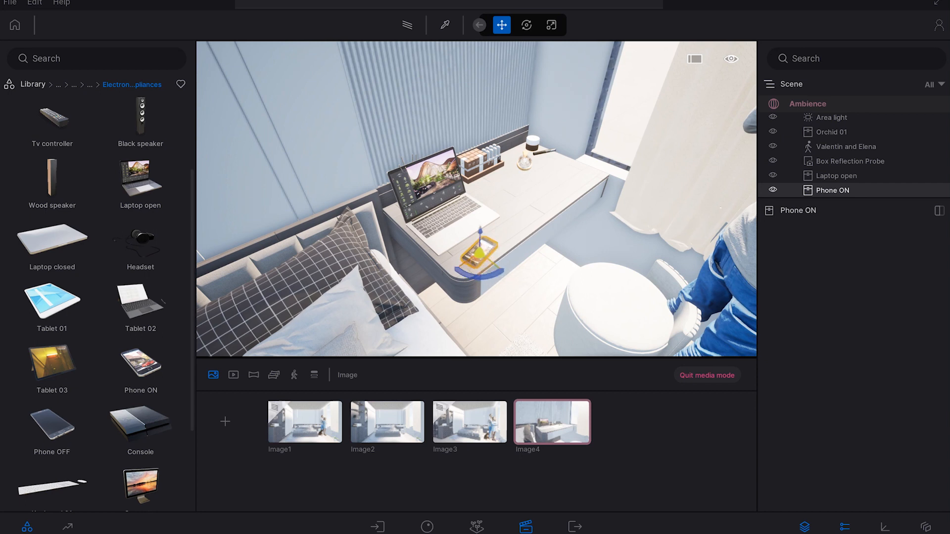
Step: Place the Book 11 model from the living-room decorations on the desk beside the laptop
scroll(141, 306, "down", 3)
scroll(52, 289, "up", 6)
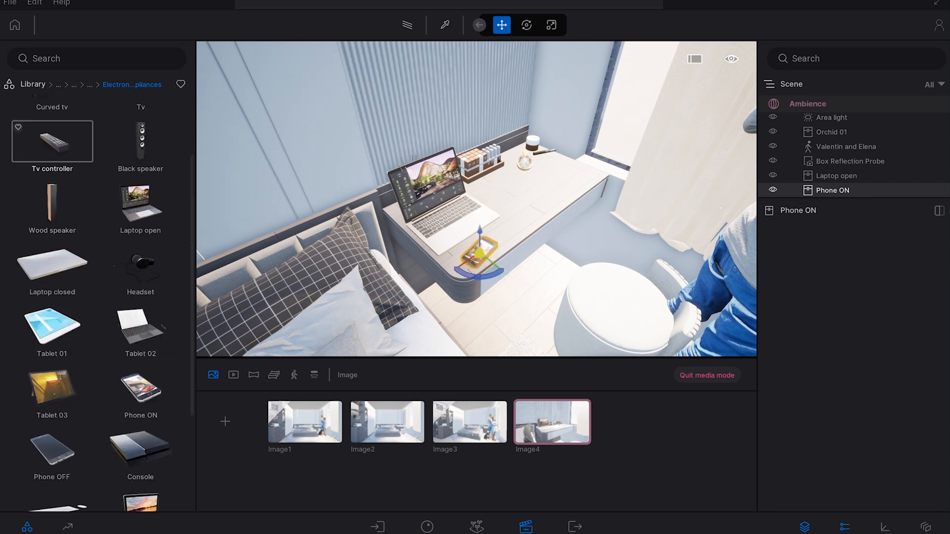
left_click(32, 84)
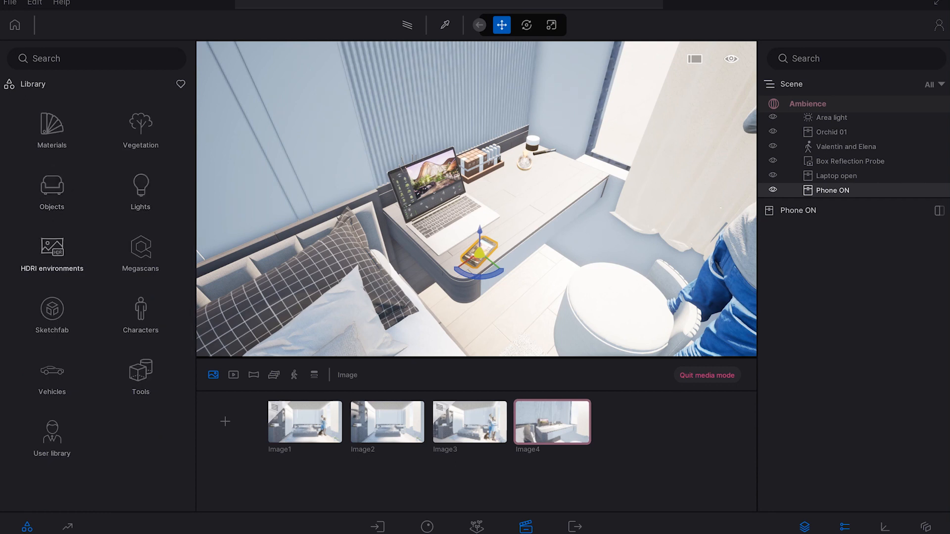
left_click(52, 130)
left_click(33, 84)
left_click(52, 186)
left_click(52, 130)
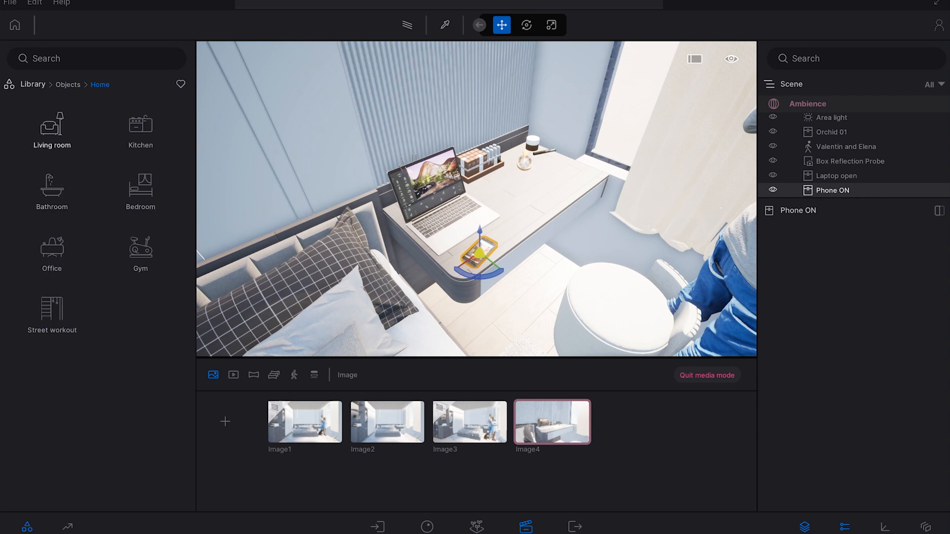
left_click(52, 130)
left_click(141, 312)
scroll(141, 307, "down", 10)
scroll(141, 404, "down", 8)
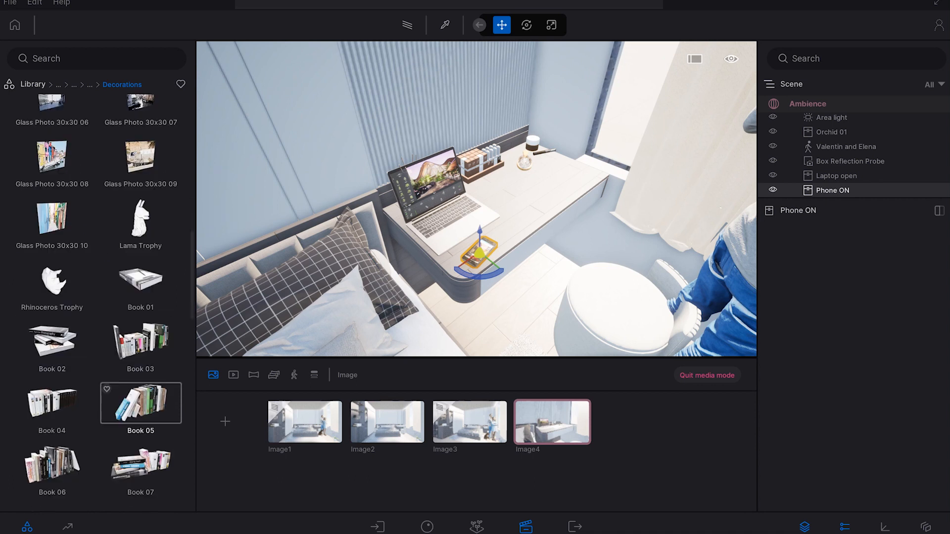
left_click_drag(141, 374, 532, 188)
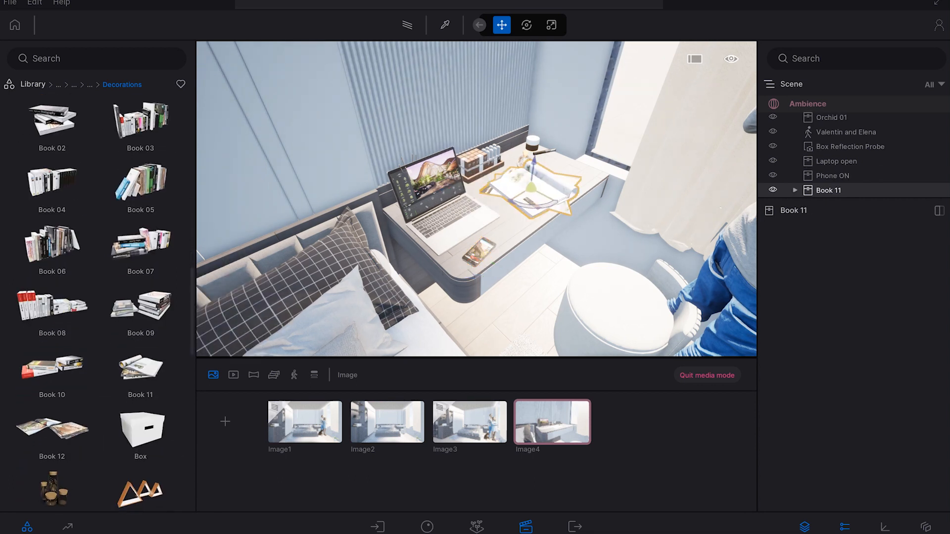
Step: Examine the books, desk accessories and window area up close from the Image4 view
left_click(552, 423)
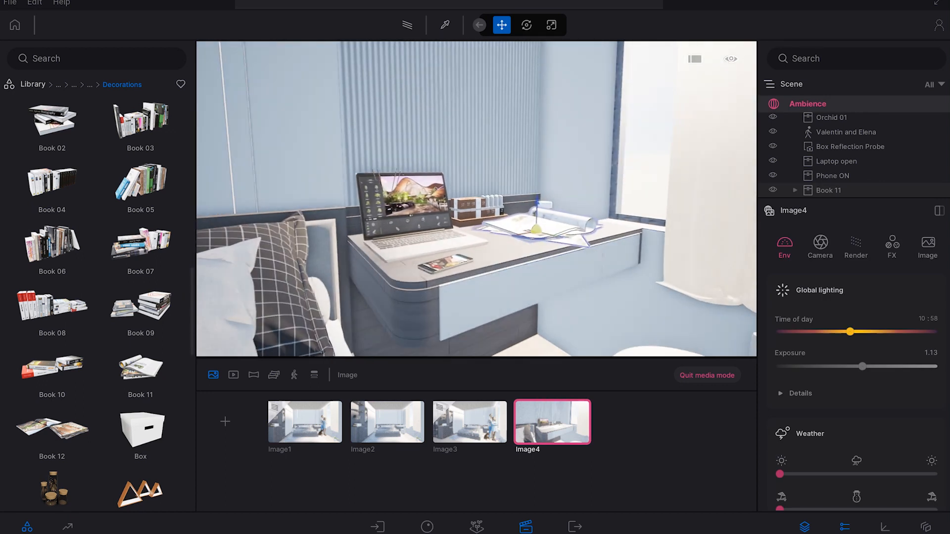
key("w")
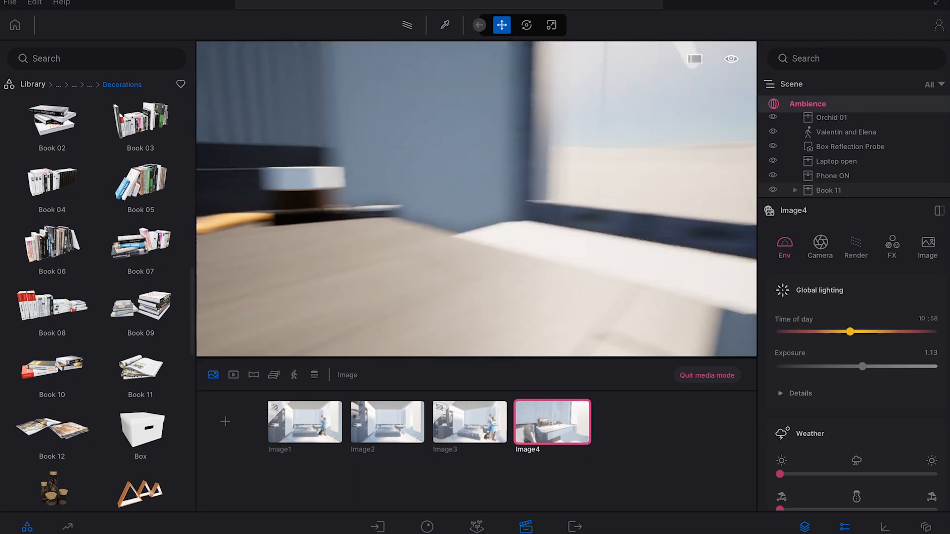
key("s")
key("w")
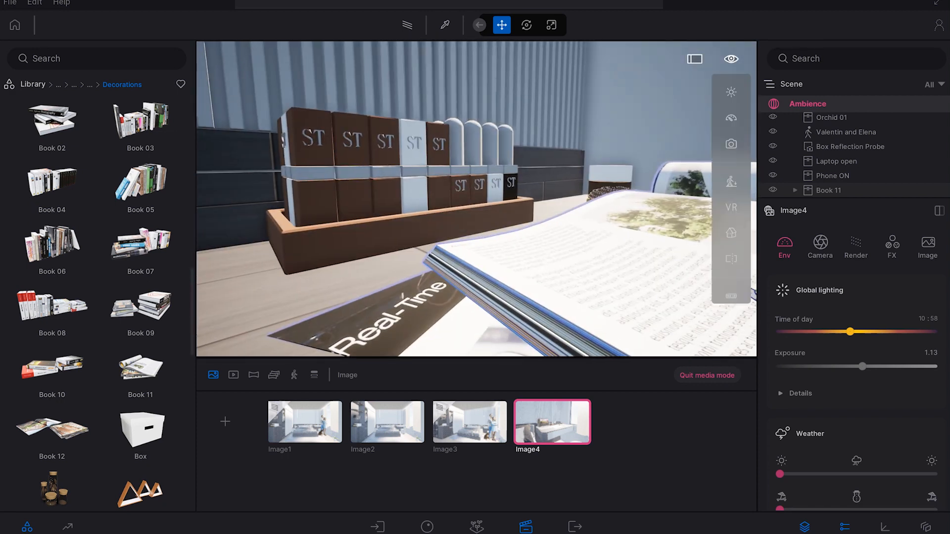
mouse_move(732, 118)
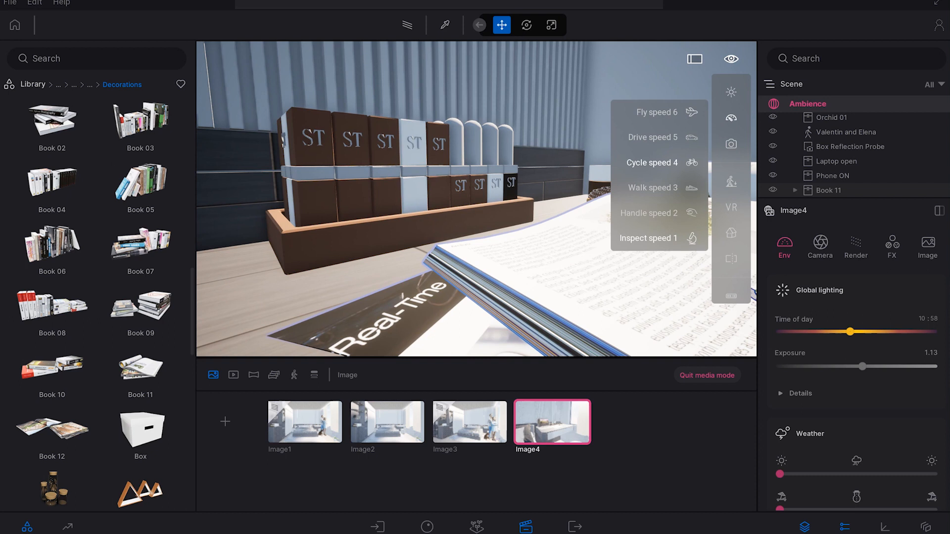
key("s")
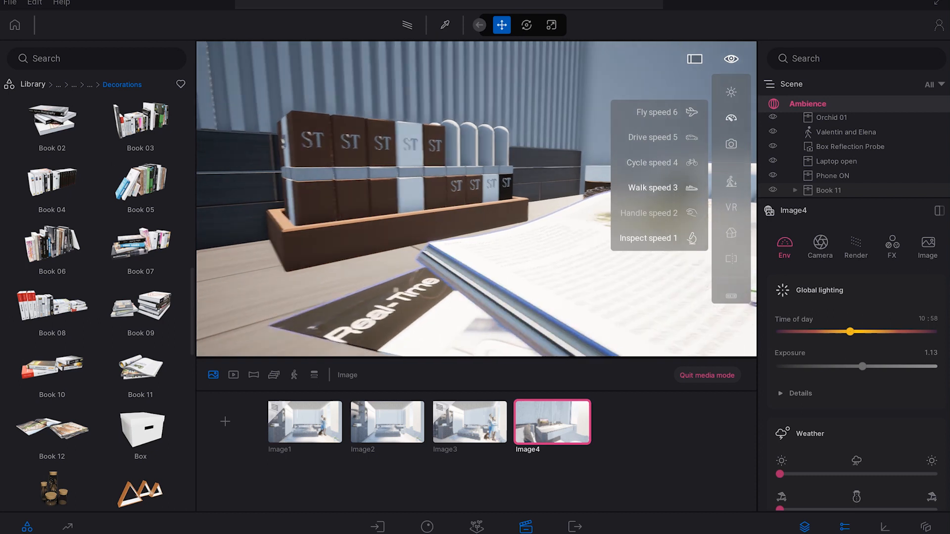
key("s")
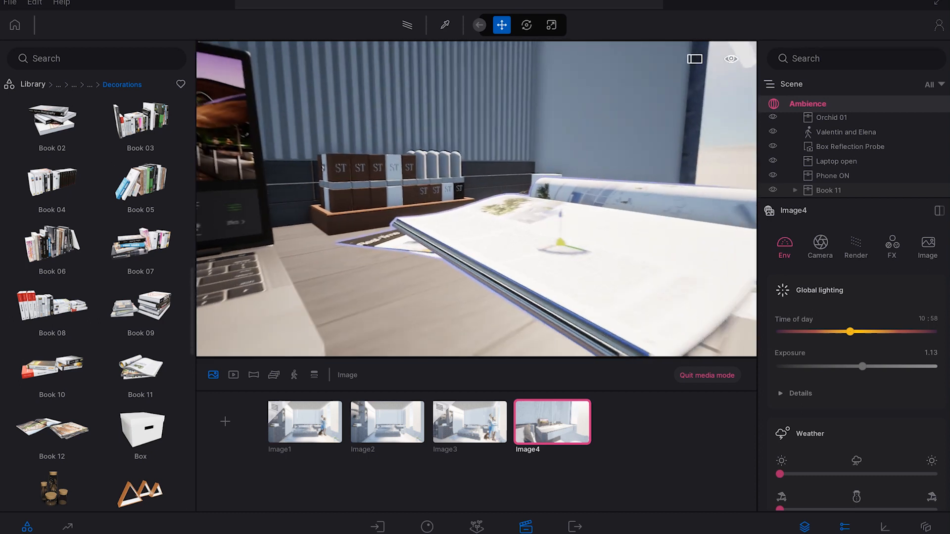
key("w")
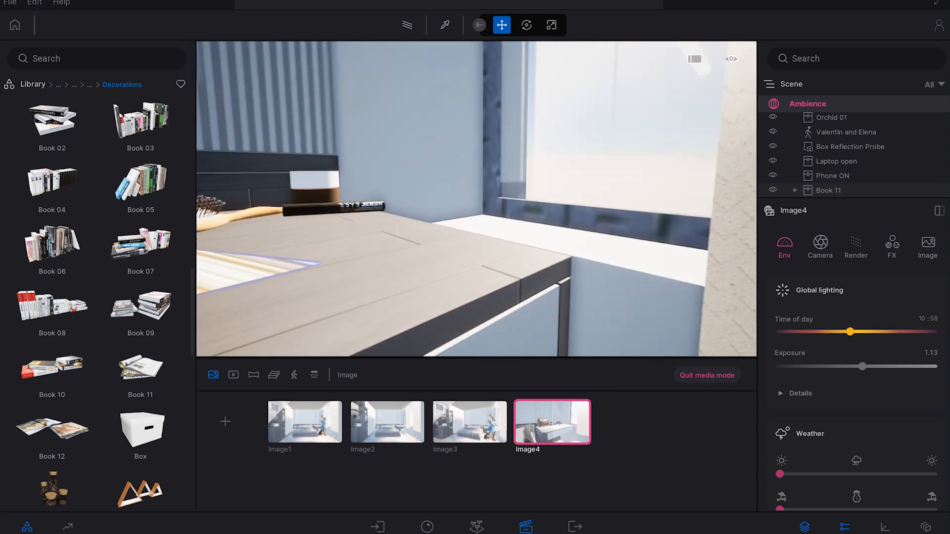
Step: Apply the Clear glass material to the window pane beside the desk
left_click(32, 84)
left_click(53, 125)
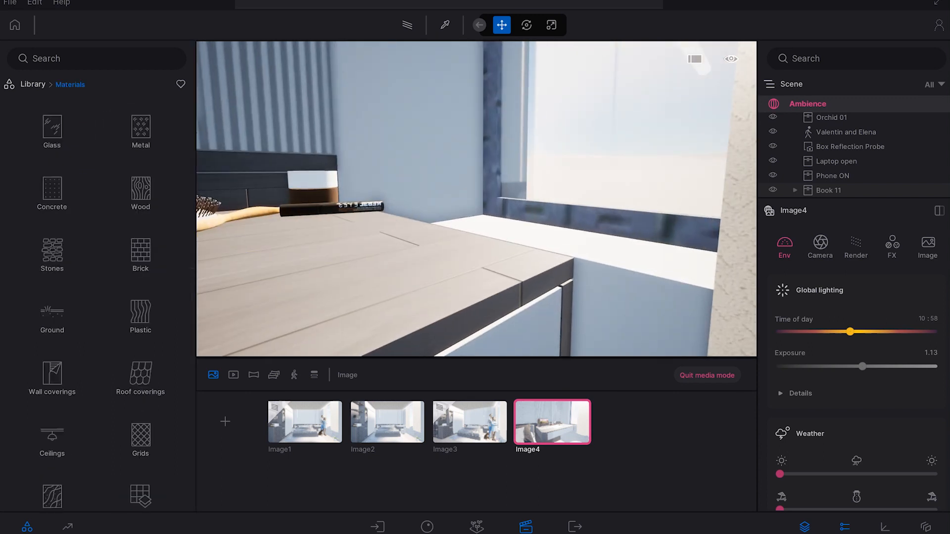
left_click(52, 126)
left_click_drag(52, 119, 604, 144)
Step: Apply the Carbon metal material to the window frame beside the desk
left_click(33, 84)
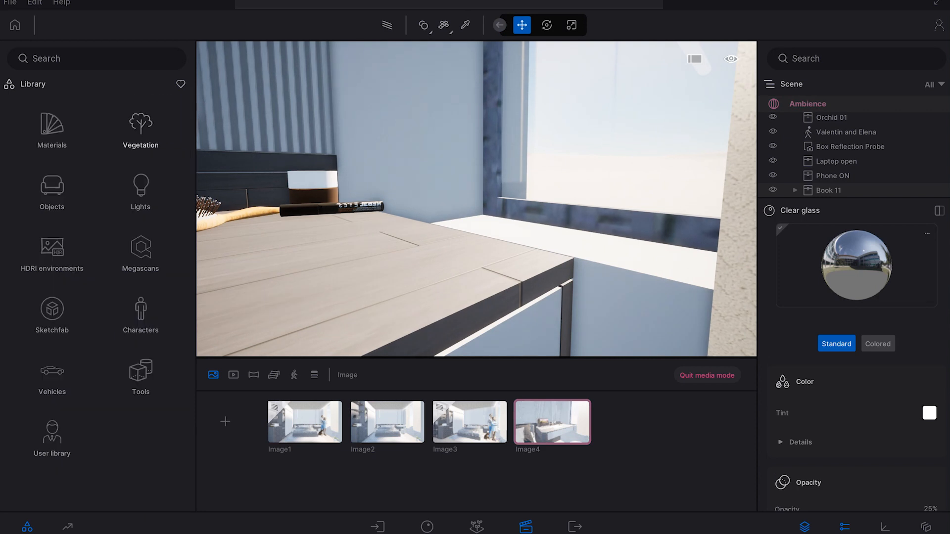
left_click(52, 126)
left_click(141, 125)
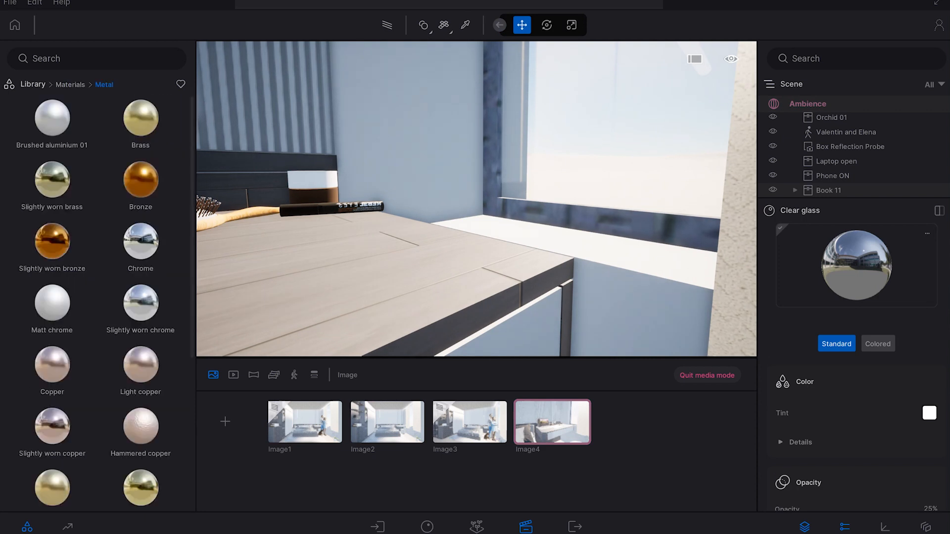
scroll(140, 347, "down", 5)
left_click_drag(141, 342, 494, 193)
scroll(494, 193, "down", 1)
Step: Briefly preview the desk with the path tracer, and shift the open books away from the laptop toward the window
key("s")
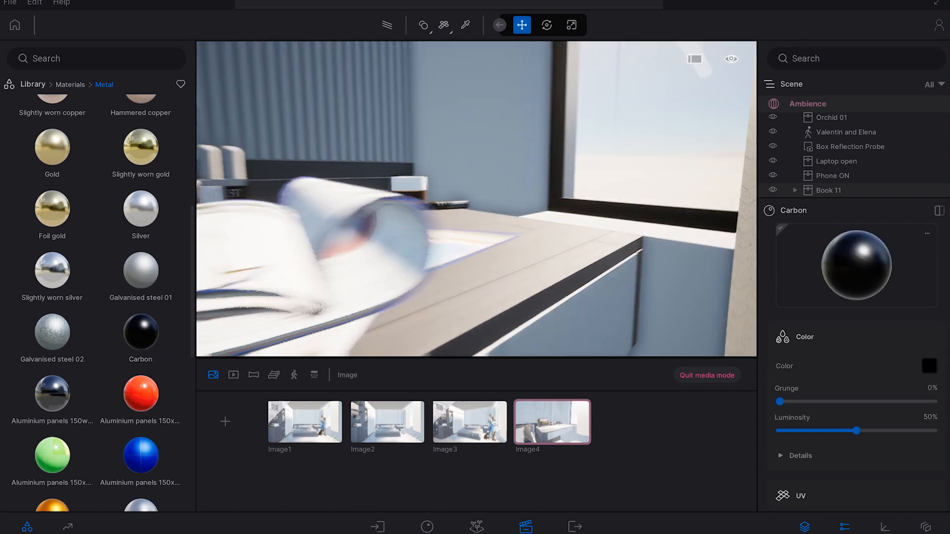
key("s")
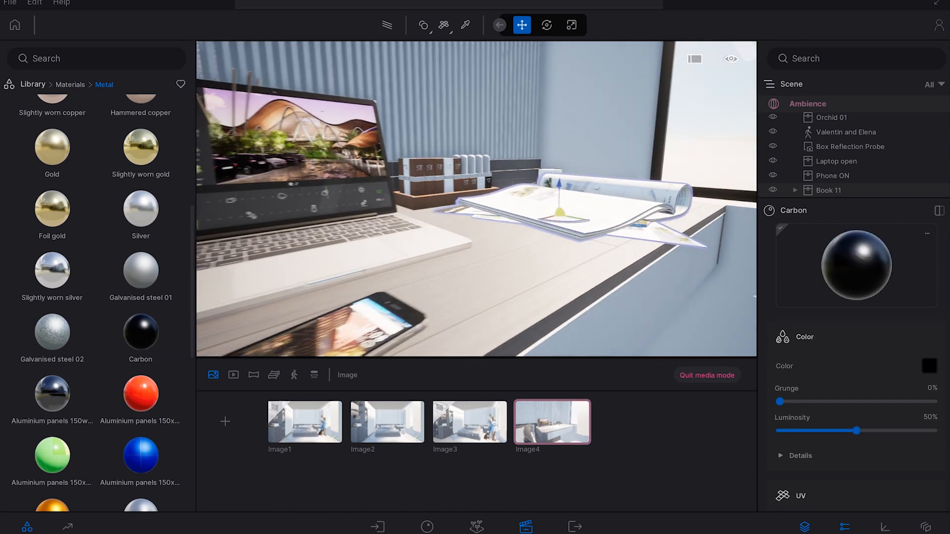
left_click(552, 423)
key("w")
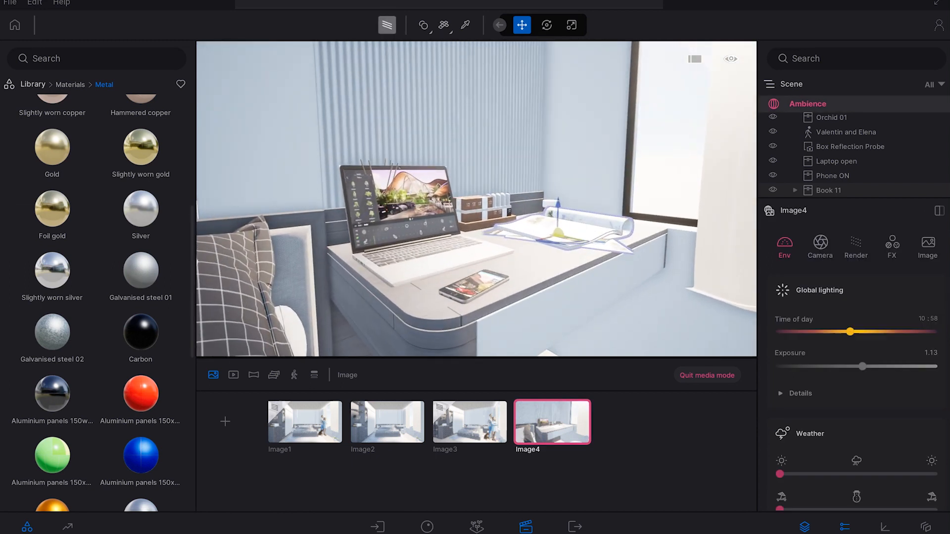
left_click(387, 25)
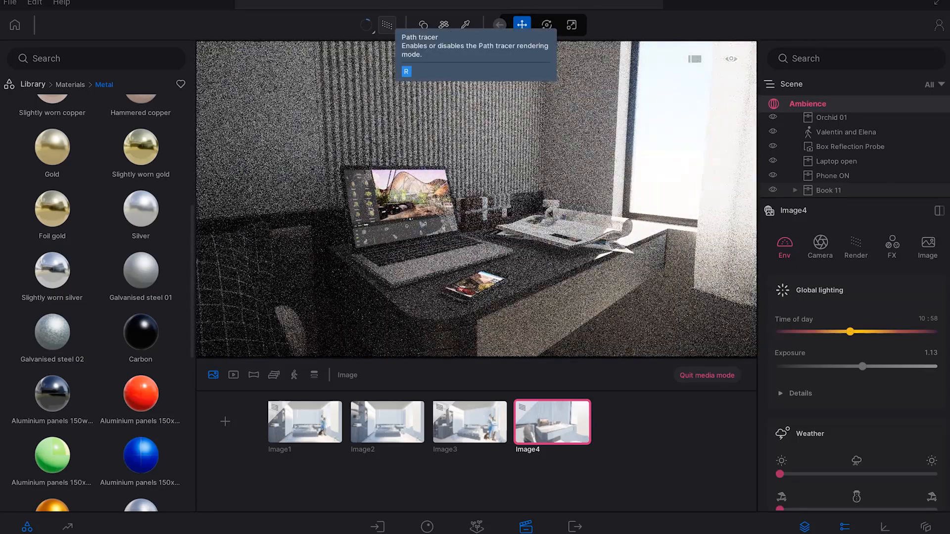
left_click(387, 25)
left_click_drag(558, 233, 593, 227)
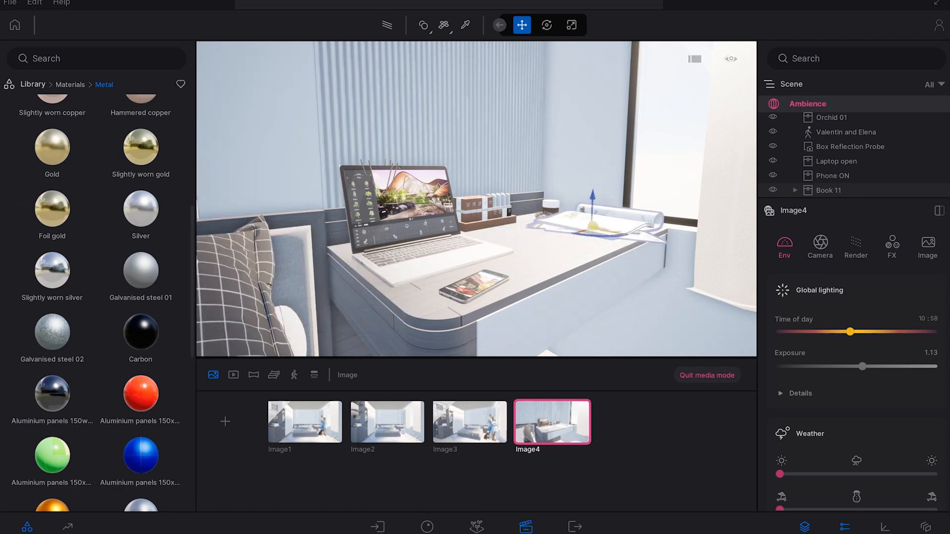
Step: Look through the kitchen accessories, storage and food models in the library for more desk props
left_click(33, 84)
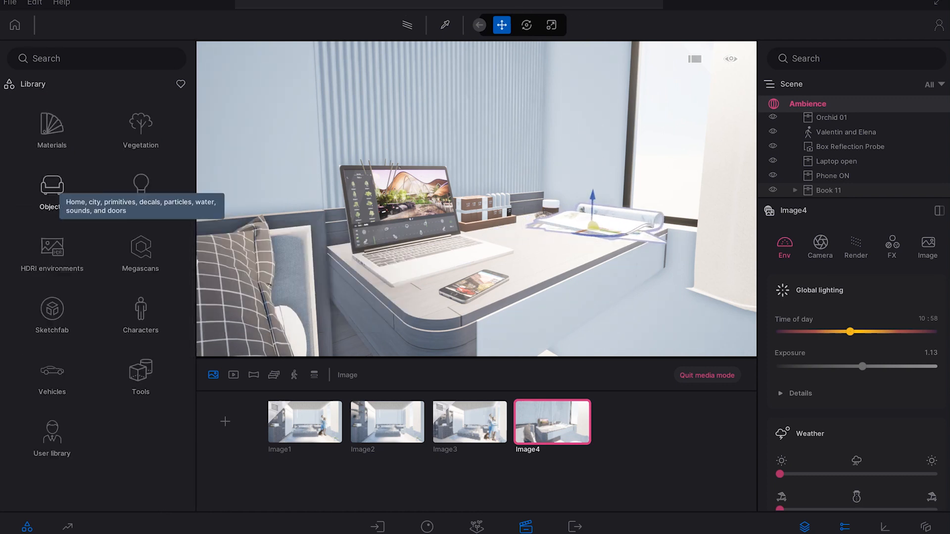
left_click(52, 188)
left_click(51, 128)
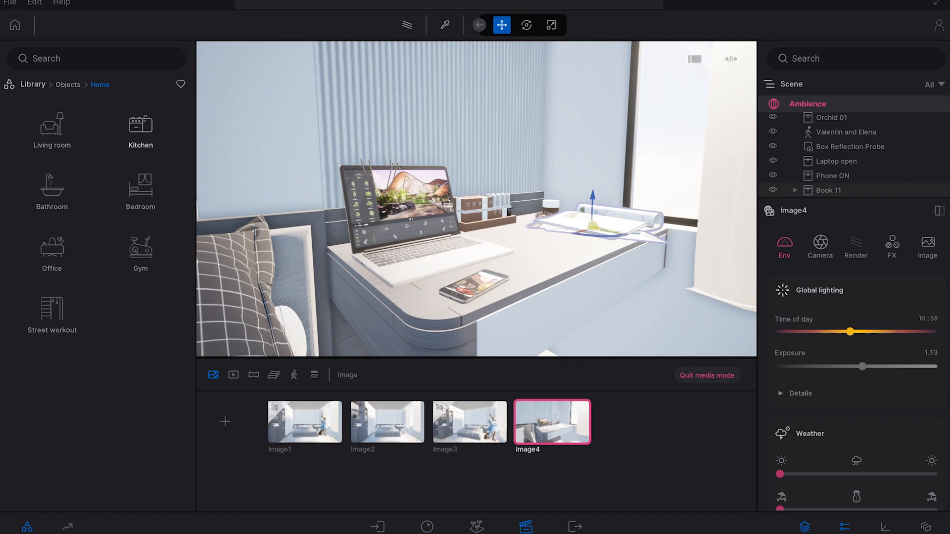
left_click(140, 127)
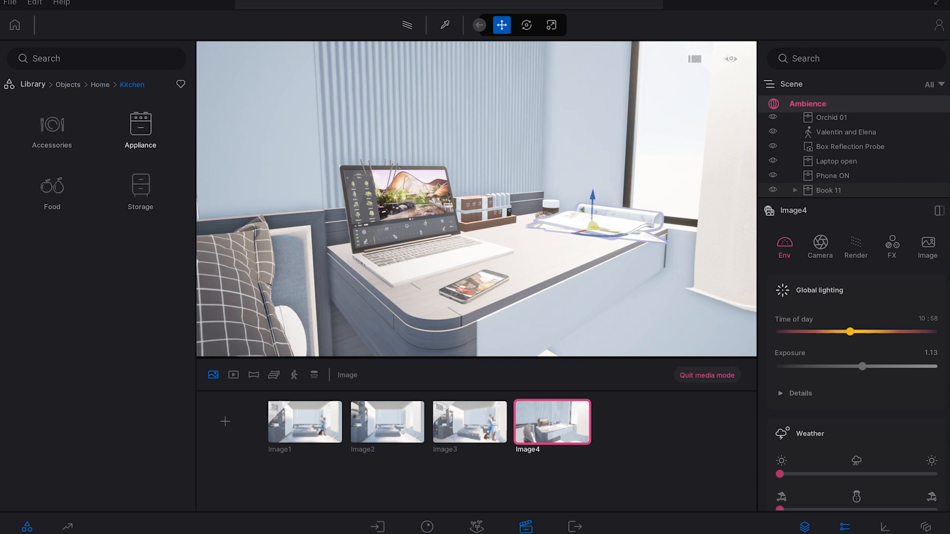
left_click(52, 128)
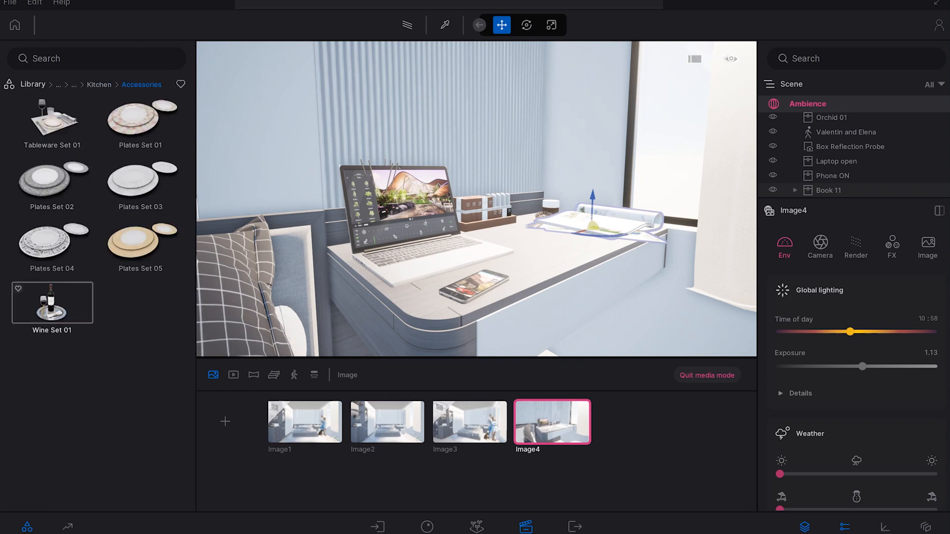
left_click(98, 84)
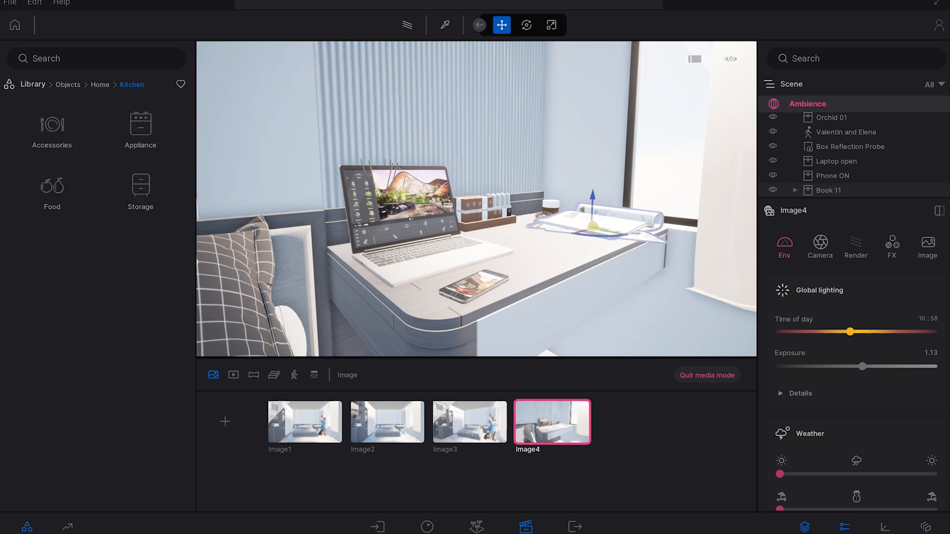
left_click(141, 188)
left_click(112, 85)
left_click(52, 188)
scroll(141, 123, "down", 5)
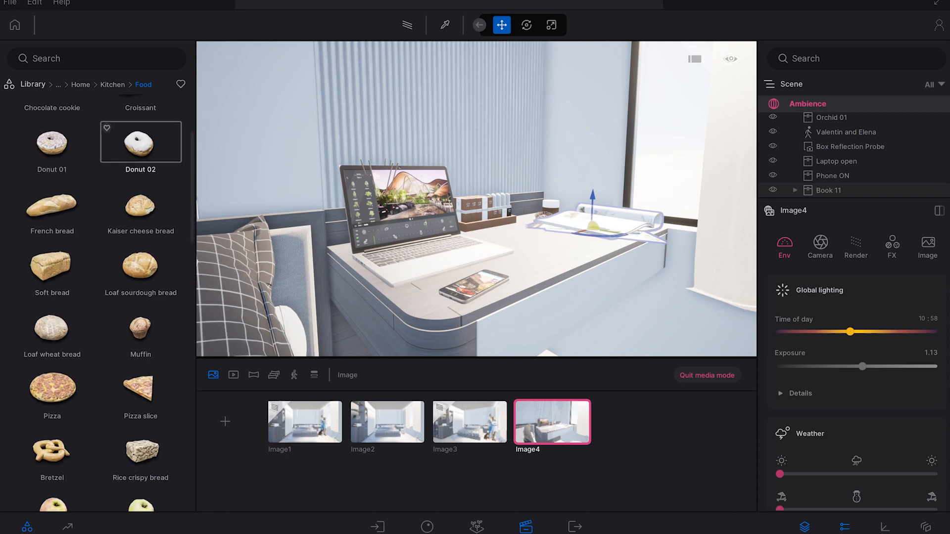
scroll(141, 131, "down", 7)
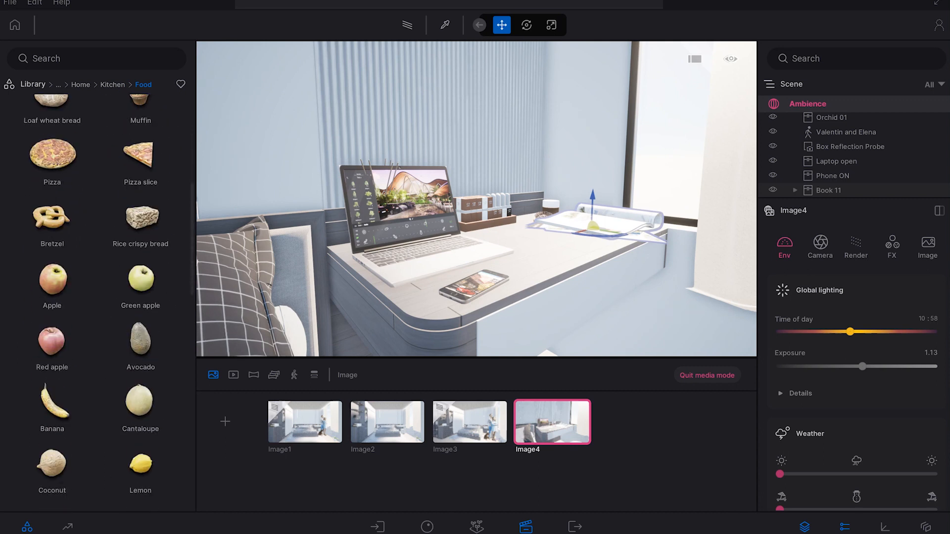
left_click(81, 84)
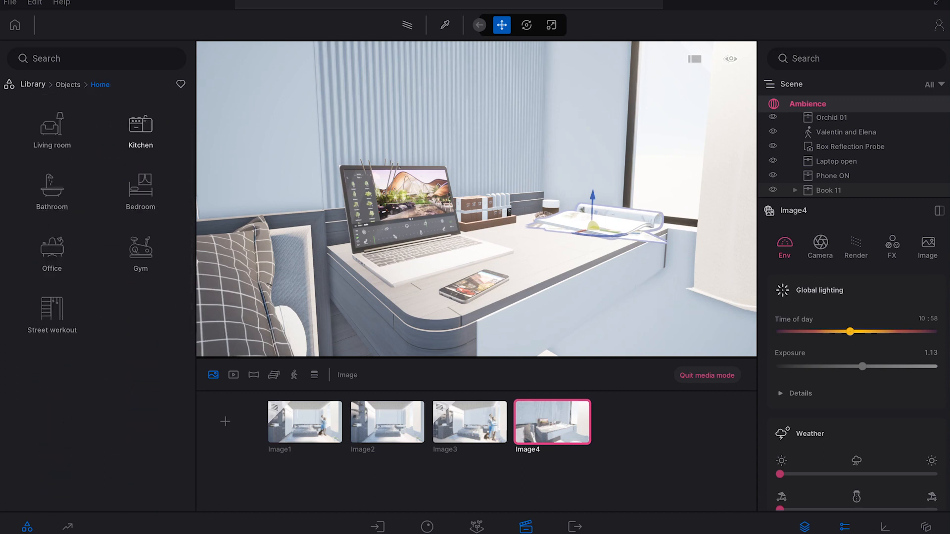
Step: Update Image4 with the current desk view and turn on the path tracer
left_click(560, 401)
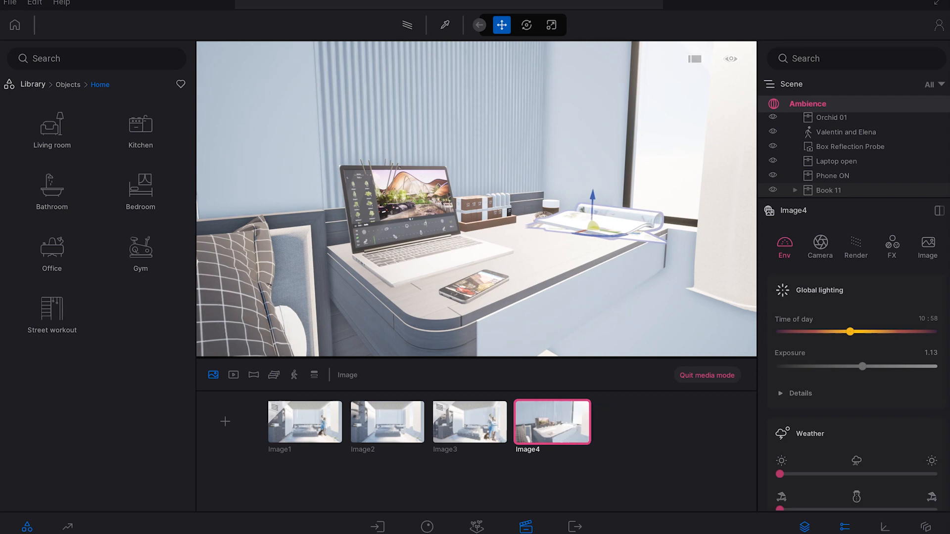
left_click(407, 25)
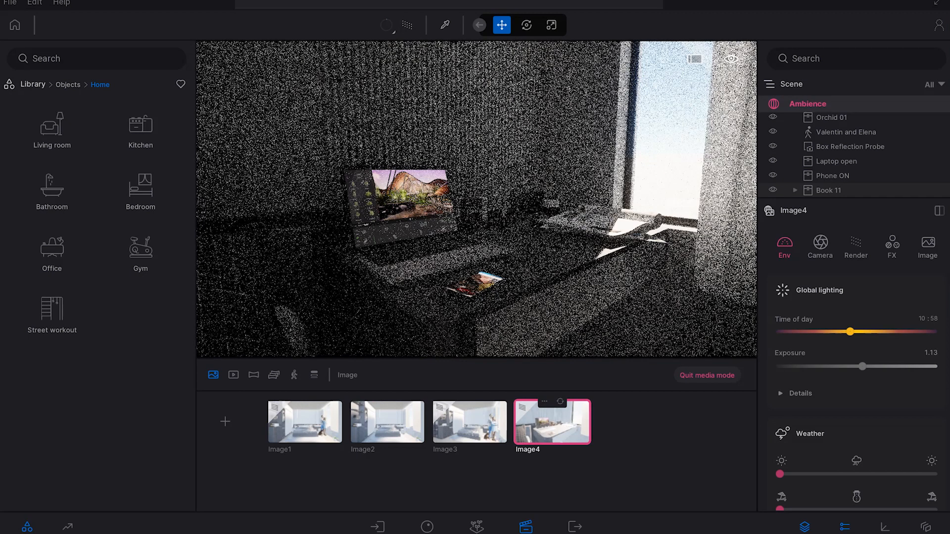
Step: Set Image4's Sun - North offset to 156° and open its camera settings
scroll(856, 386, "down", 5)
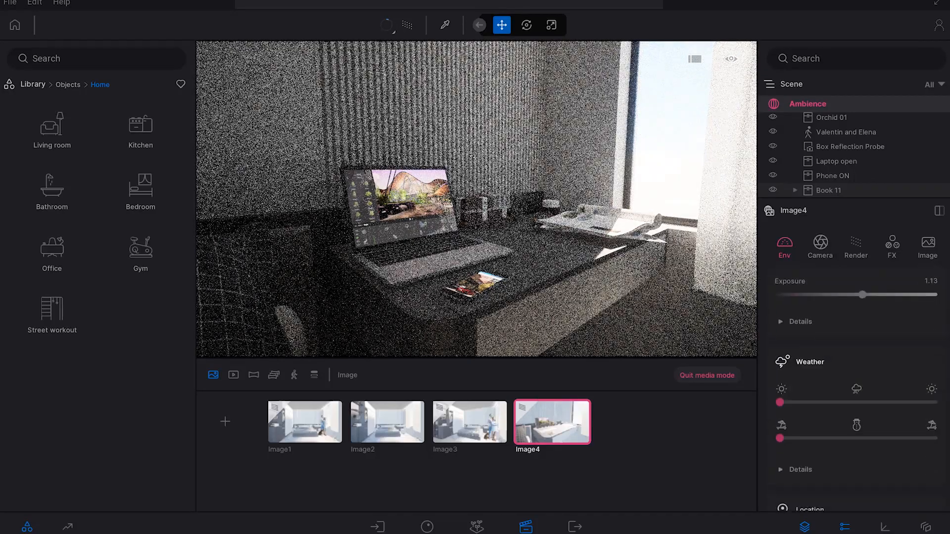
scroll(856, 386, "down", 2)
mouse_move(841, 389)
left_mouse_down()
mouse_move(825, 388)
mouse_move(861, 388)
mouse_move(846, 389)
left_mouse_up()
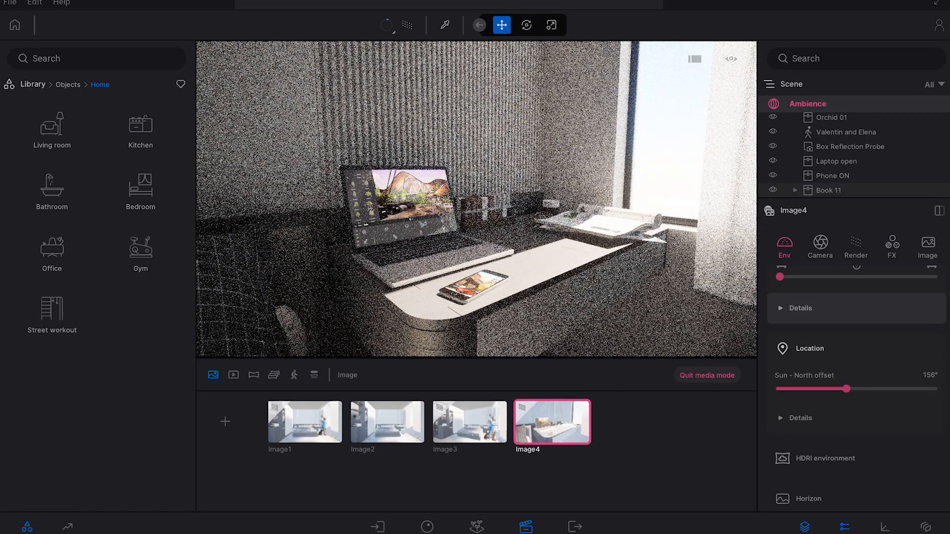
left_click(819, 244)
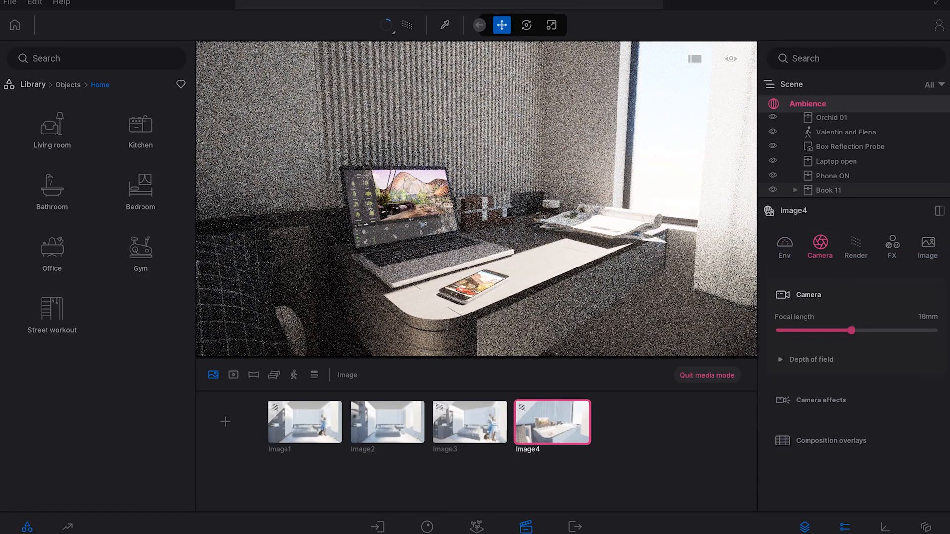
Step: Turn off the path tracer and enable depth of field for Image4's camera
left_click(407, 24)
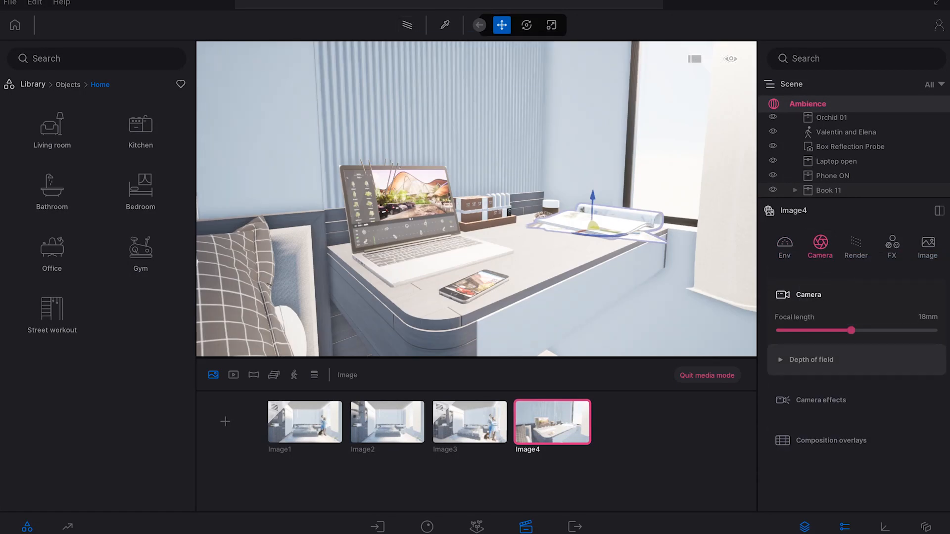
left_click(810, 360)
left_click(781, 278)
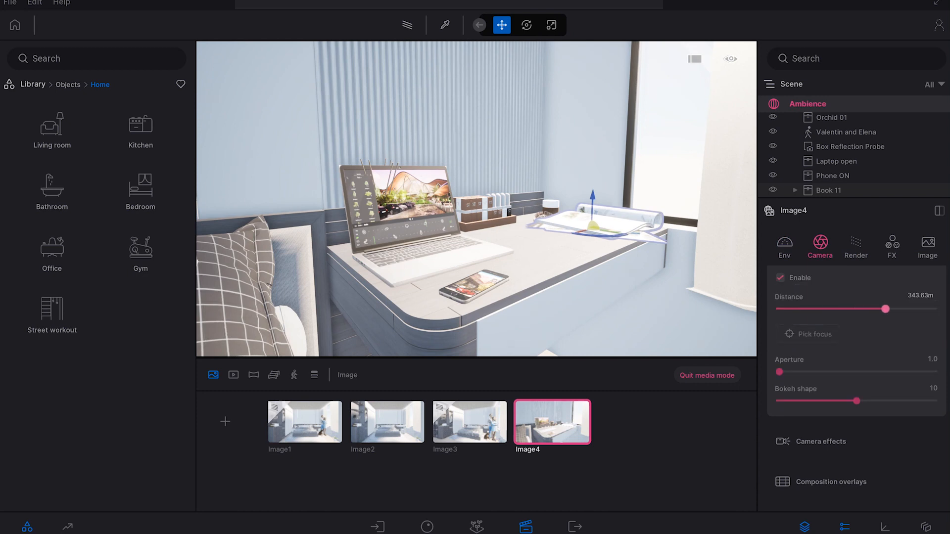
Step: Set the desktop rendering quality to High in the preferences
left_click(34, 3)
left_click(47, 171)
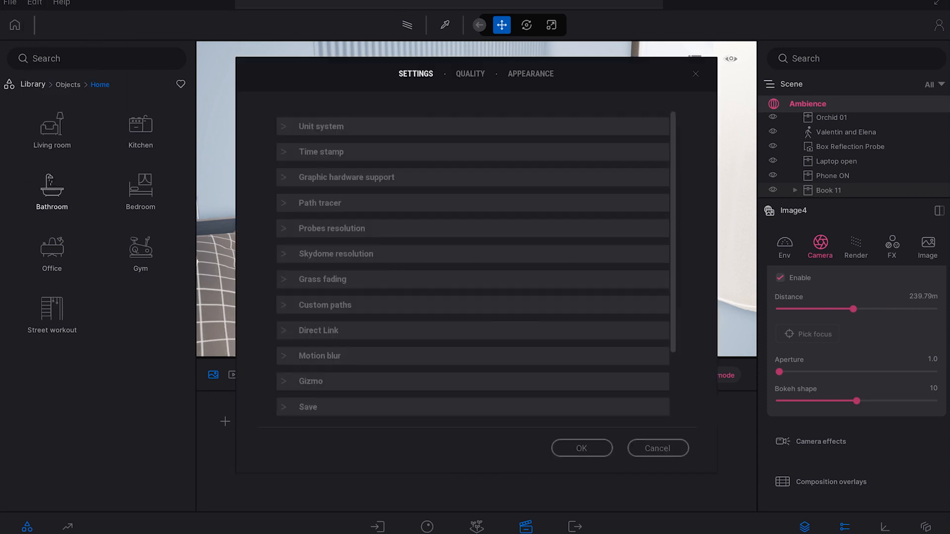
left_click(471, 73)
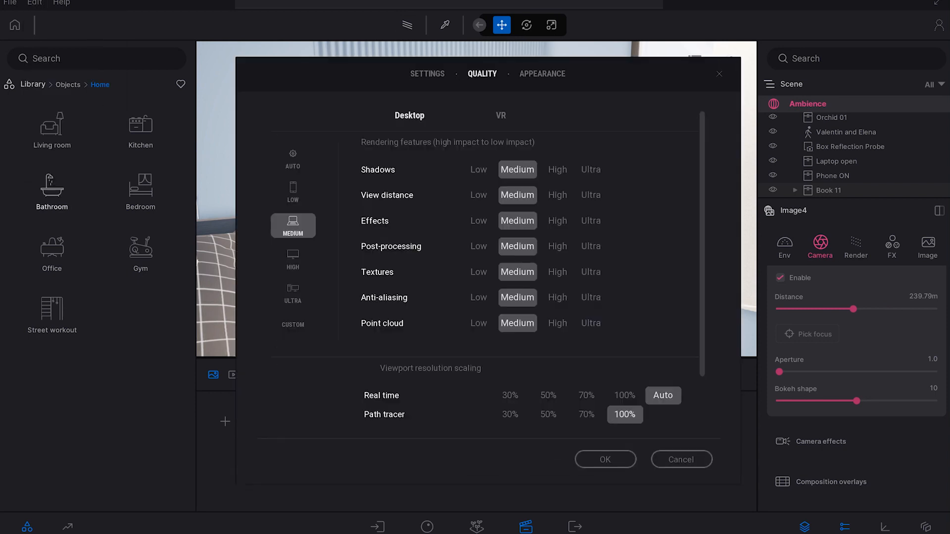
left_click(293, 259)
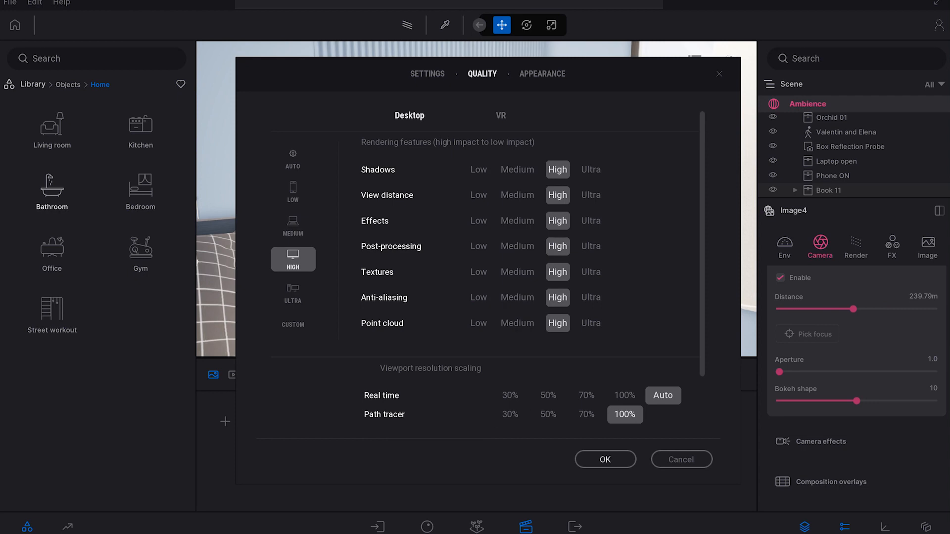
left_click(605, 459)
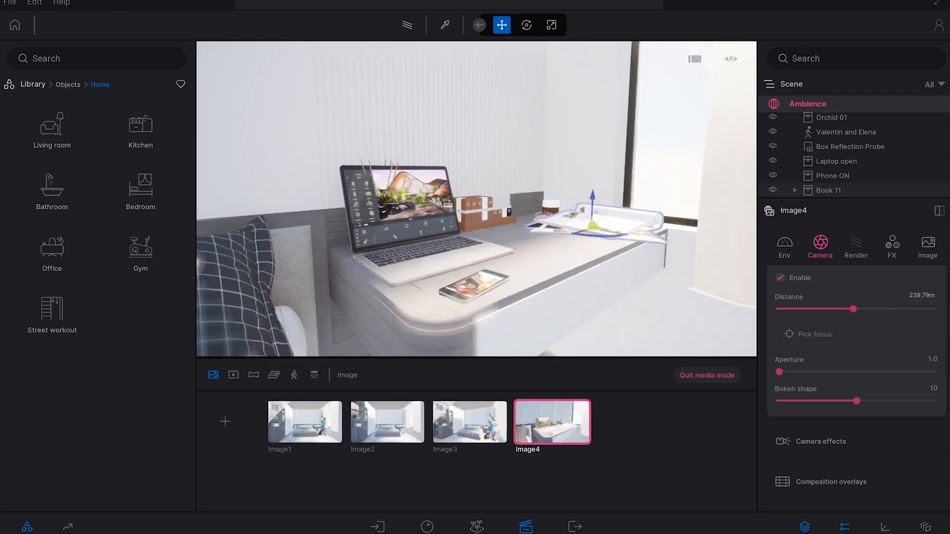
Step: Move in closer to the laptop and phone, and set the depth of field to 36.93 m distance and aperture 2.2
left_click_drag(787, 309, 778, 309)
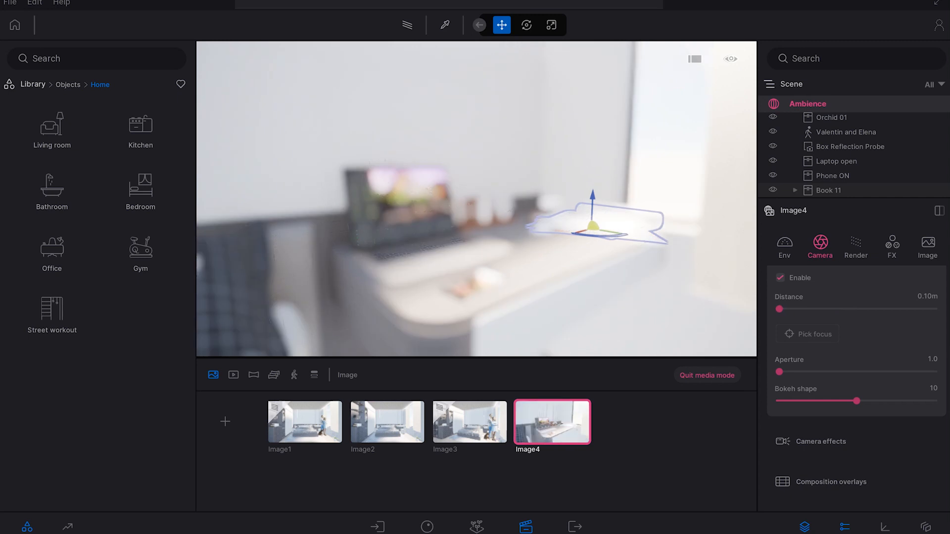
key("w")
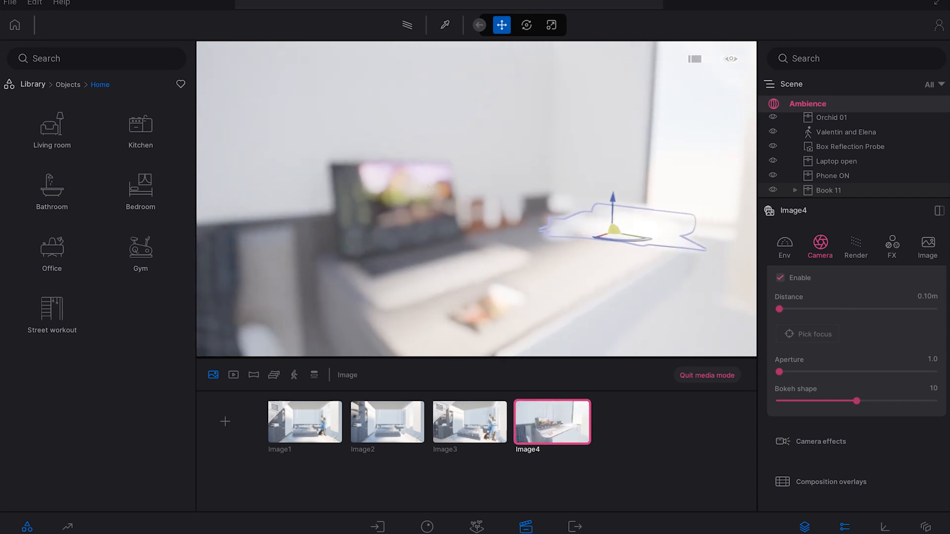
key("w")
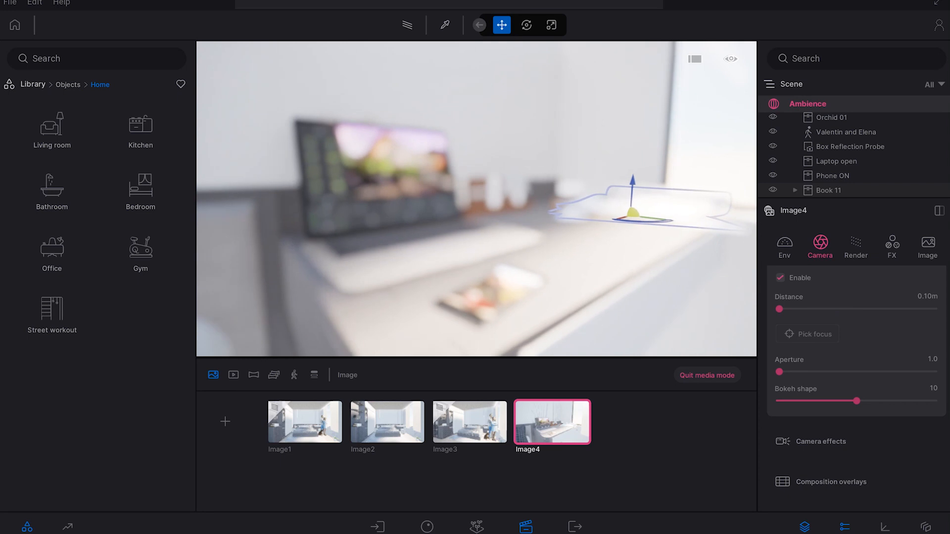
left_click_drag(779, 309, 780, 309)
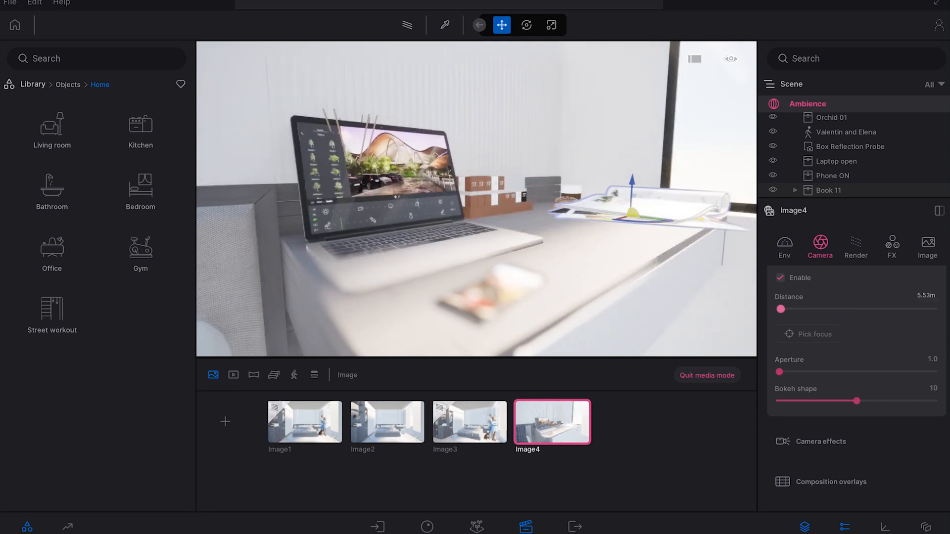
left_click_drag(779, 372, 799, 372)
right_click_drag(477, 198, 478, 206)
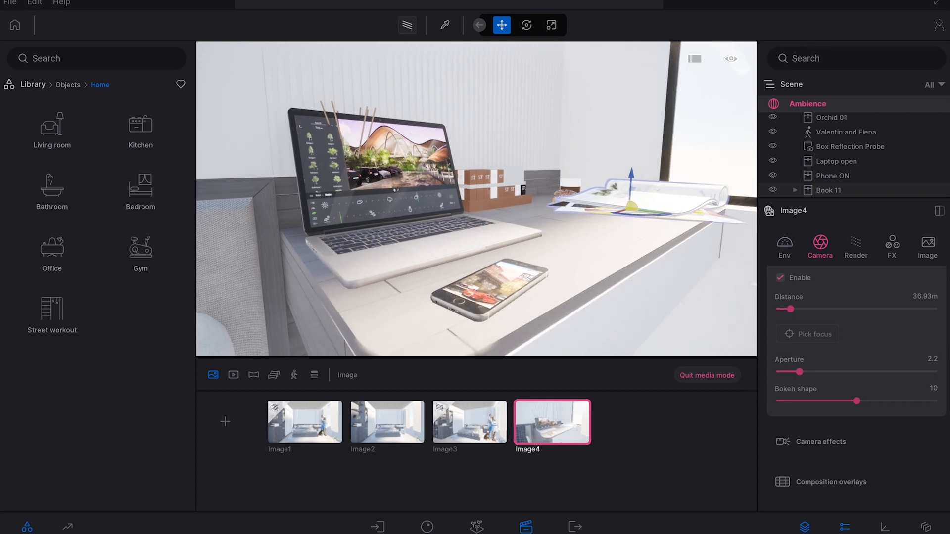
Step: Turn on the path tracer and refine the depth of field to 20.02 m distance and aperture 6.4
key("r")
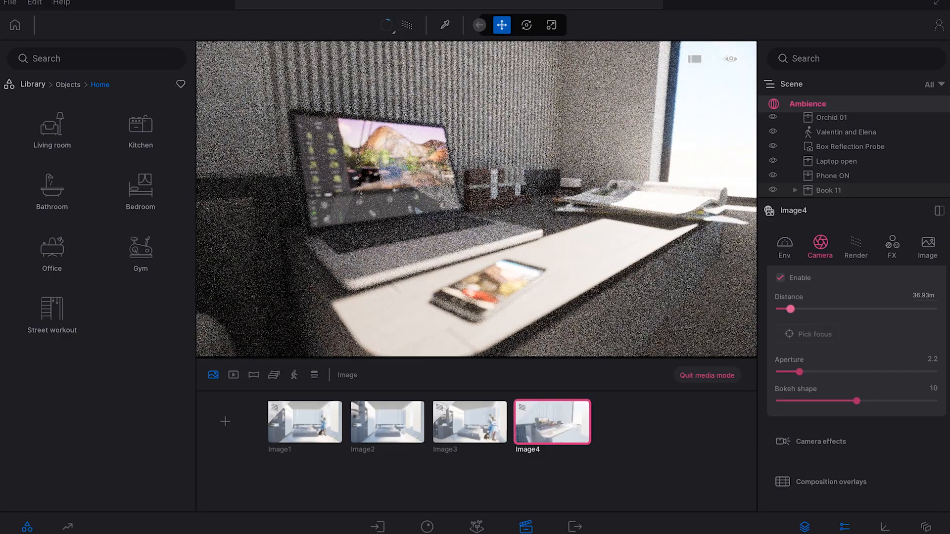
left_click_drag(790, 310, 780, 309)
left_click_drag(799, 372, 875, 372)
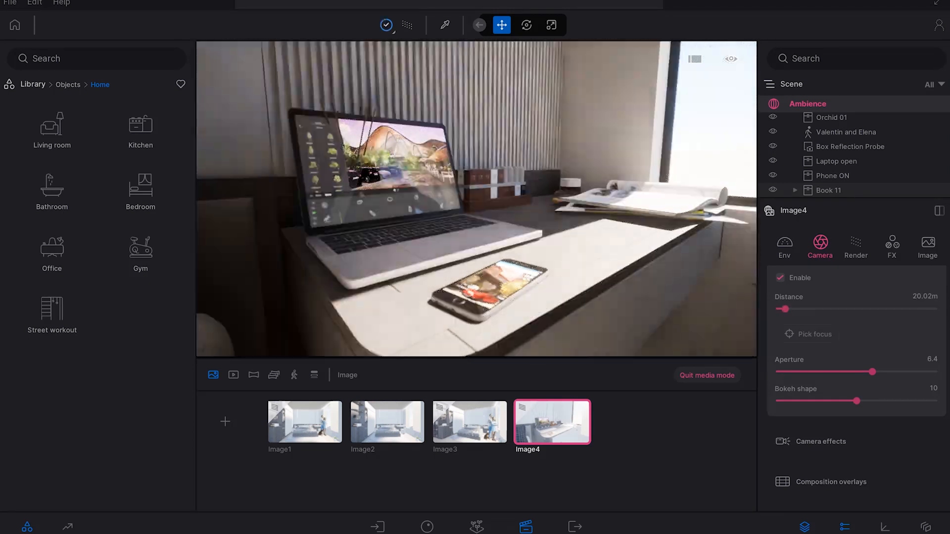
Step: Update Image4 with the current desk close-up and turn off the path tracer
left_click(559, 402)
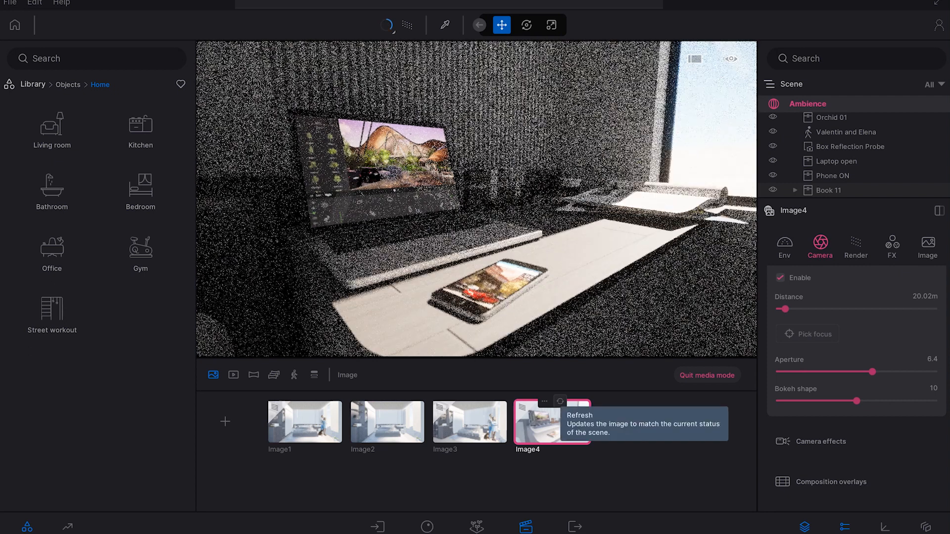
key("s")
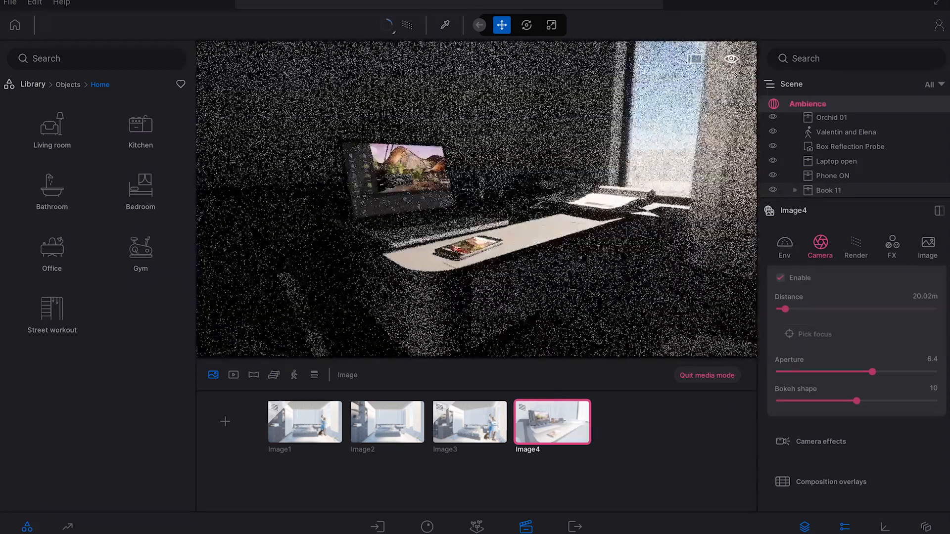
key("w")
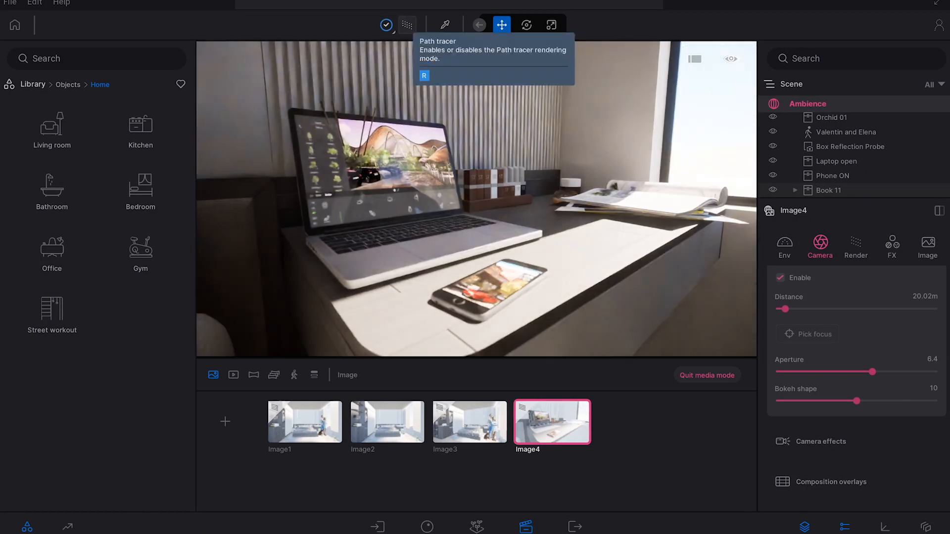
left_click(406, 25)
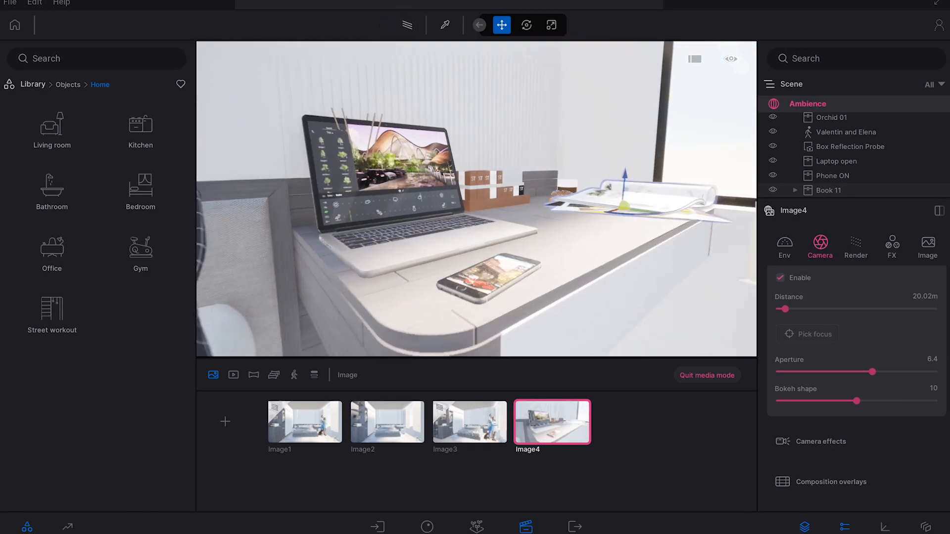
Step: Move across the bedroom to a close-up of the dog and briefly preview it with the path tracer
key("s")
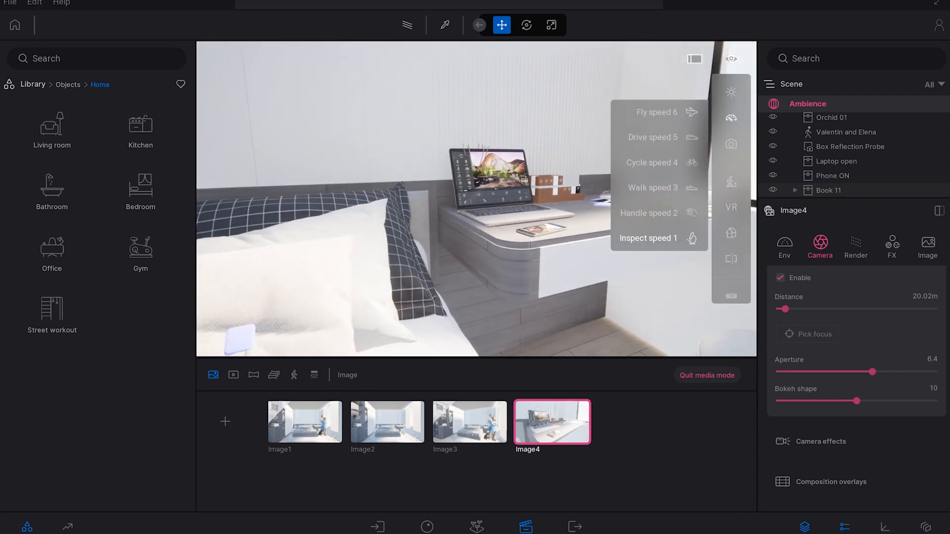
key("s")
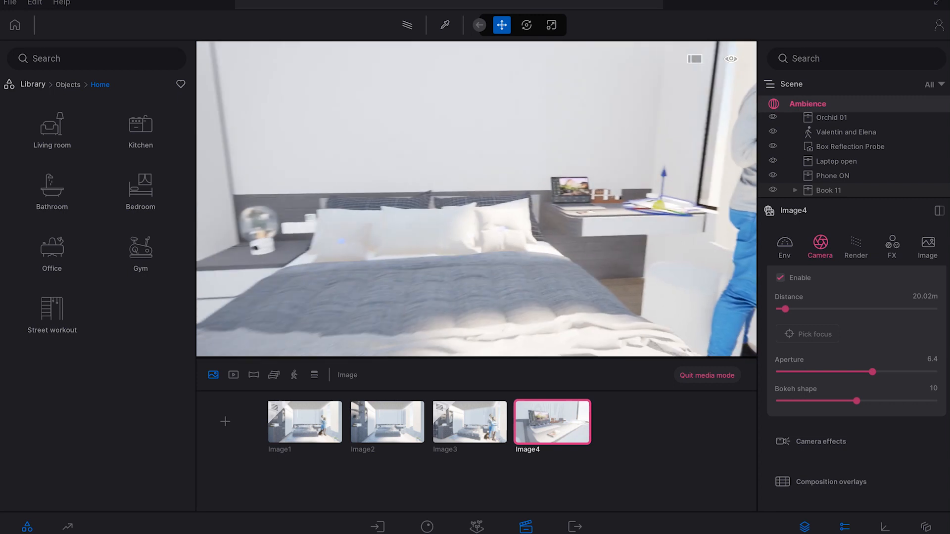
key("w")
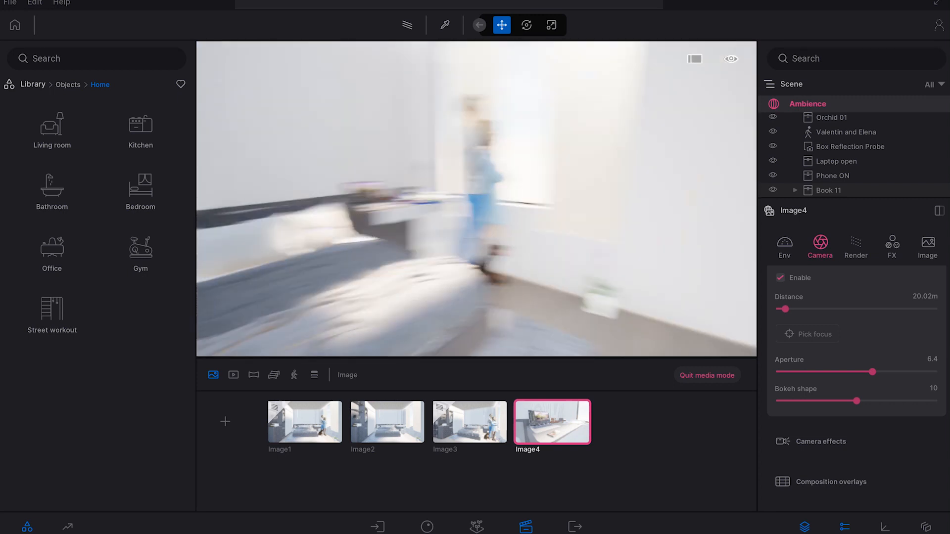
key("d")
key("q")
key("w")
key("w")
key("a")
key("d")
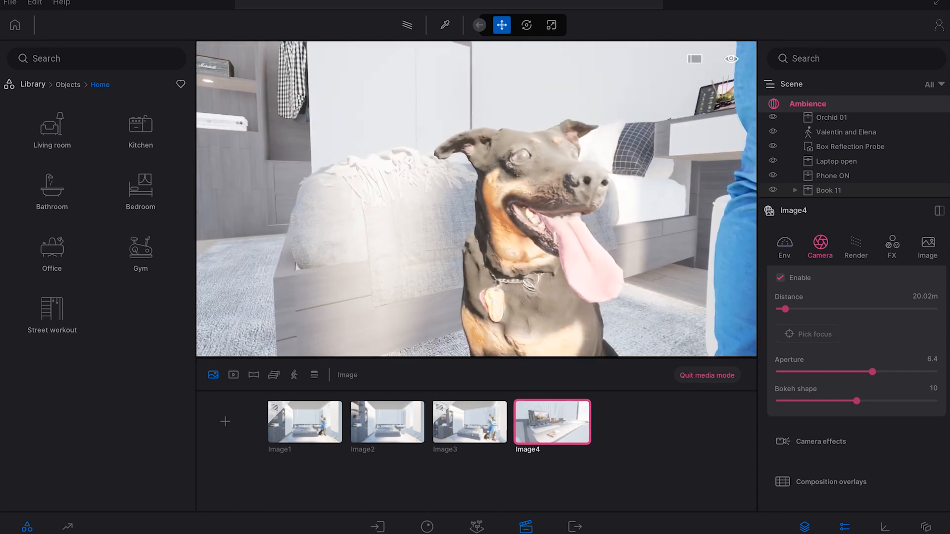
key("r")
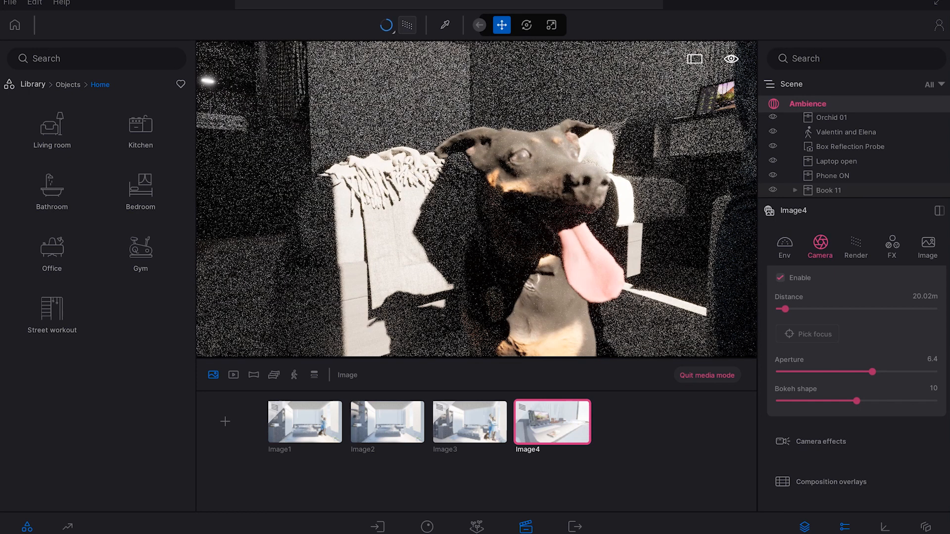
key("r")
Step: Look over the bed, the couple and the dog from across the room, and return to the saved Image4 view
key("a")
key("s")
key("d")
key("a")
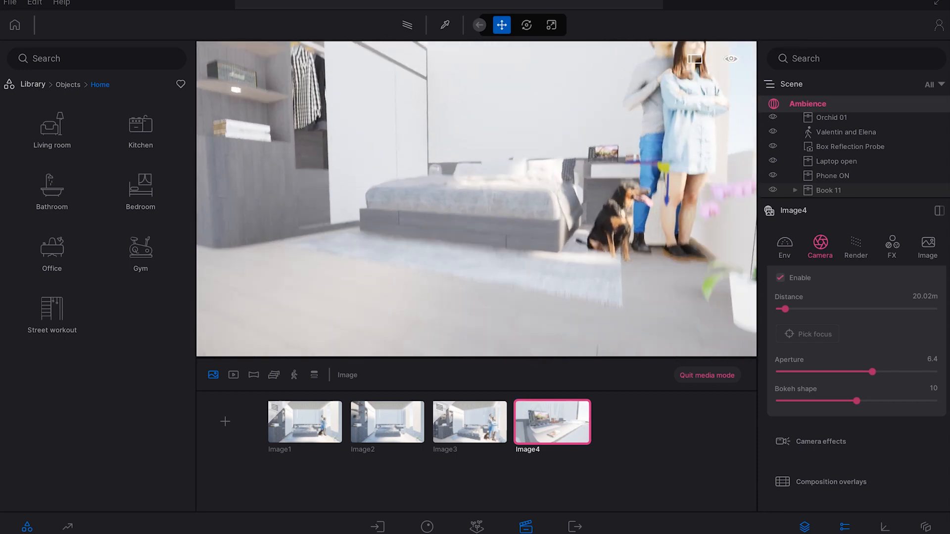
key("e")
key("a")
key("d")
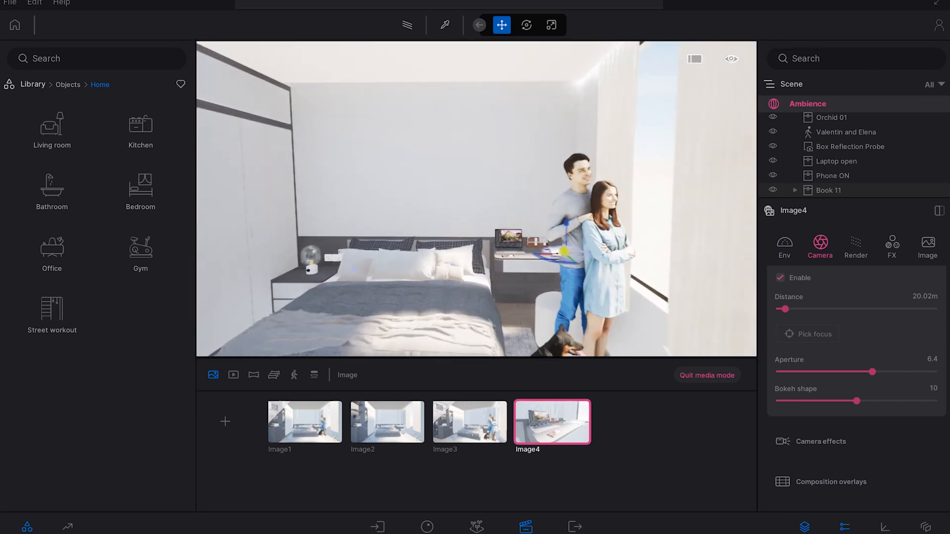
key("a")
key("a")
key("d")
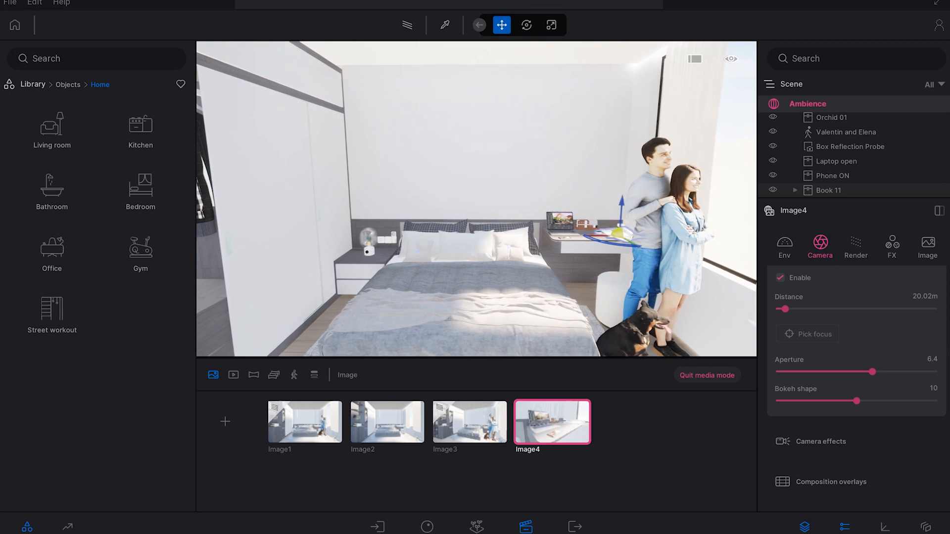
key("a")
left_click(552, 422)
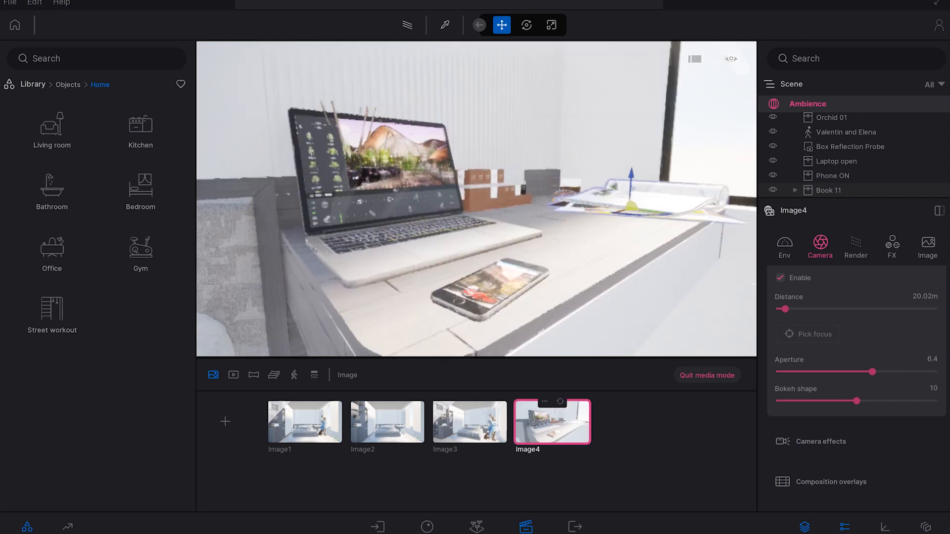
Step: Open Image2, set its time of day to 21:38 and turn on the path tracer
left_click(470, 421)
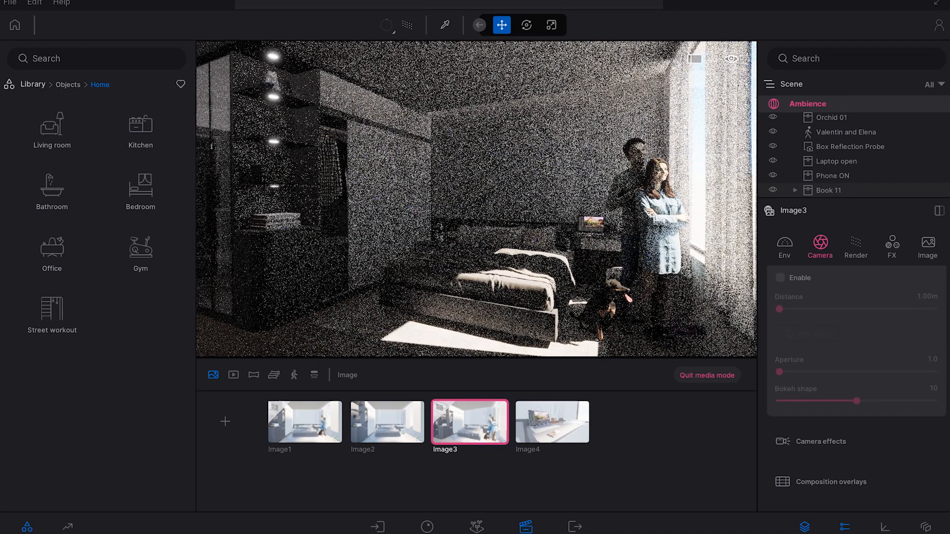
left_click(387, 421)
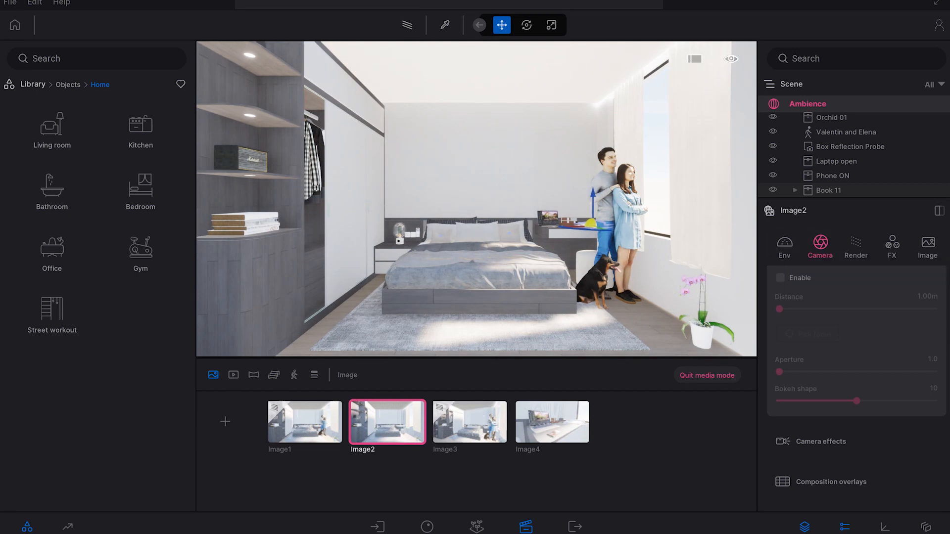
left_click(784, 245)
scroll(856, 386, "up", 2)
left_click_drag(850, 314, 918, 314)
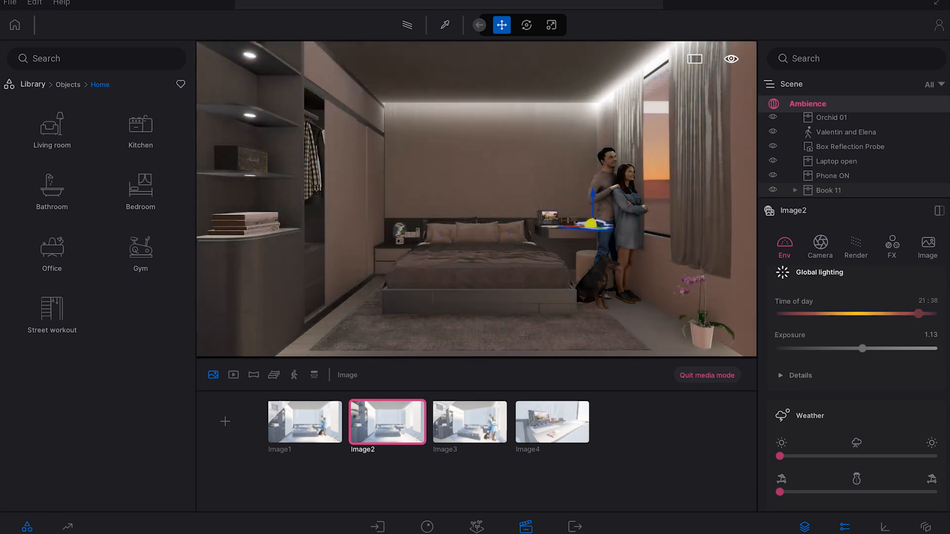
left_click(408, 25)
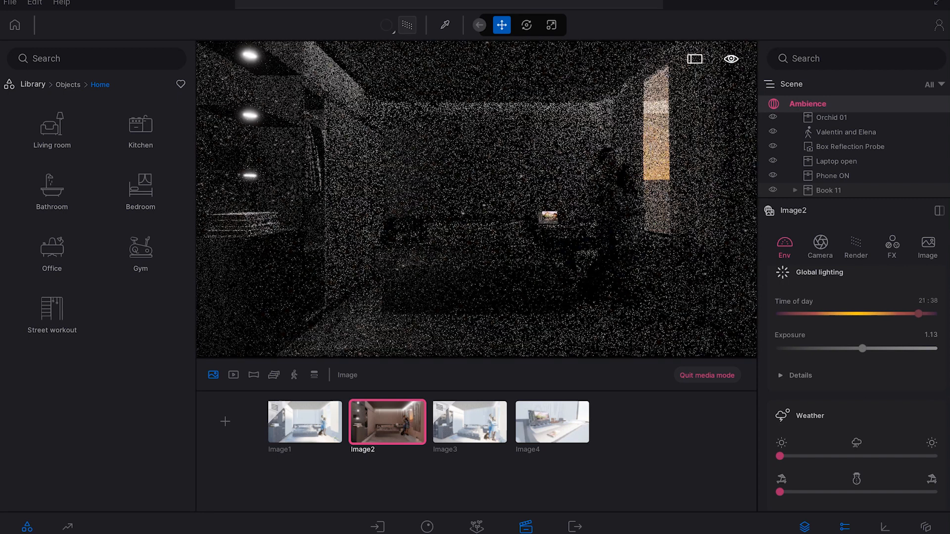
Step: Set Image2's time of day to 06:49 and its Sun - North offset to 197° with the path tracer turned off
left_click_drag(919, 313, 825, 314)
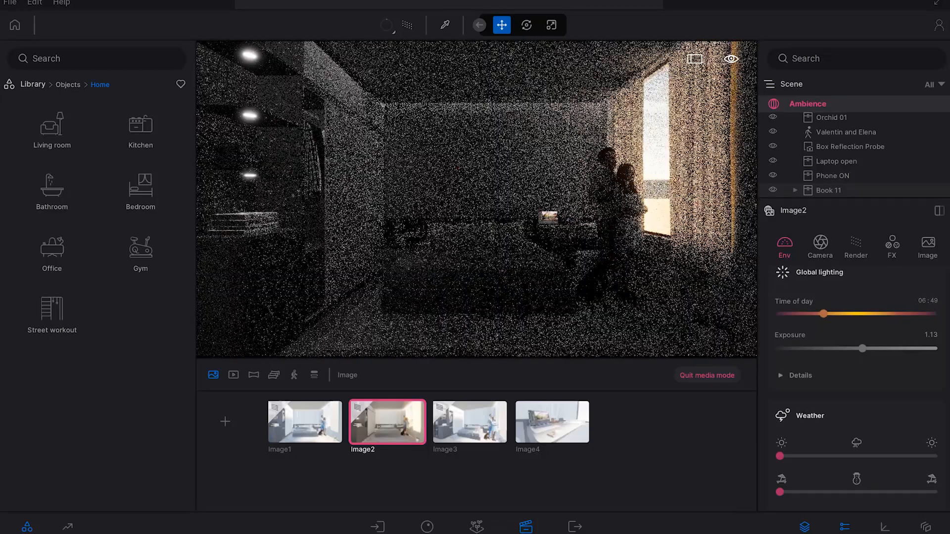
scroll(856, 386, "down", 3)
left_click_drag(841, 478, 868, 479)
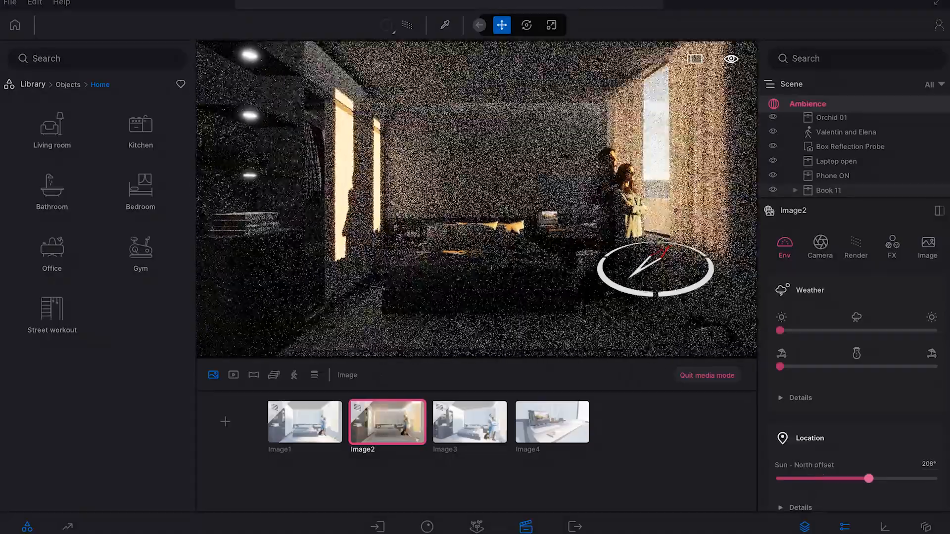
left_click_drag(867, 478, 889, 478)
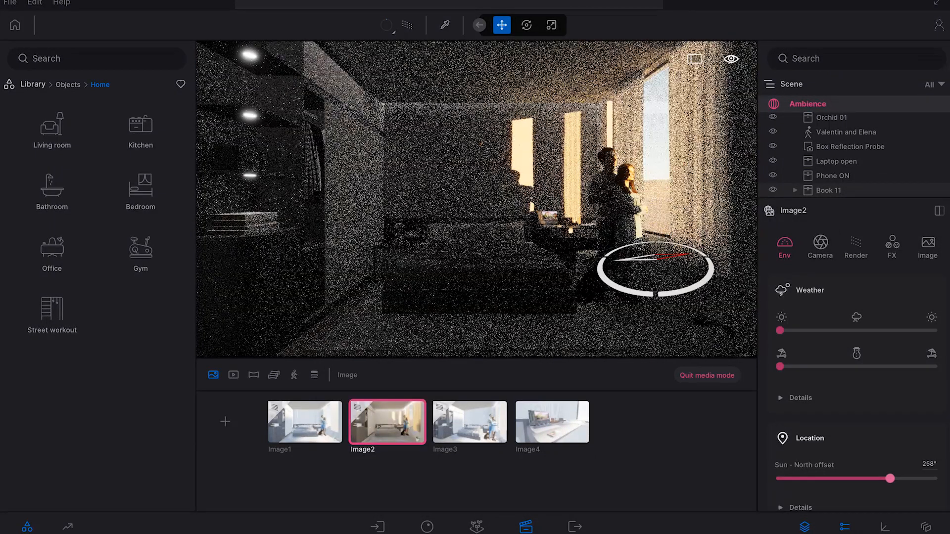
left_click(408, 24)
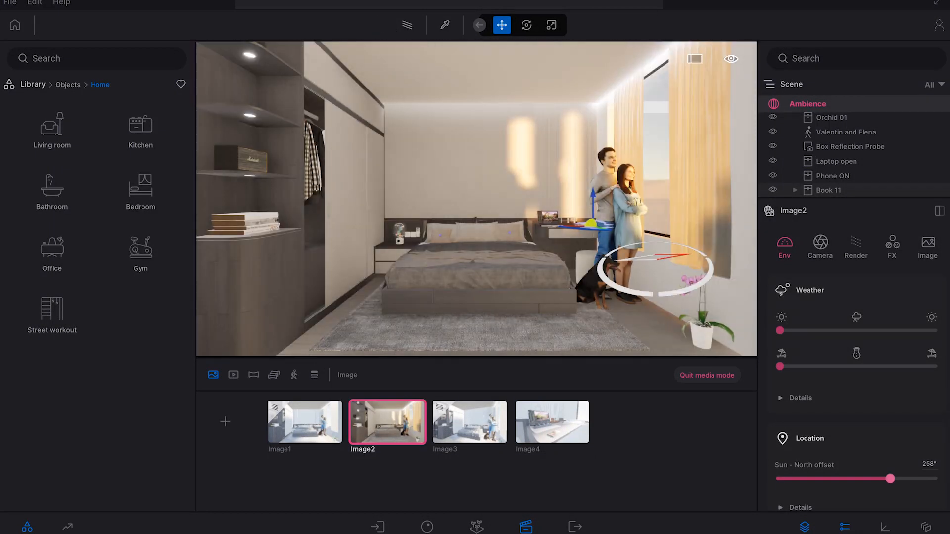
left_click_drag(898, 479, 864, 478)
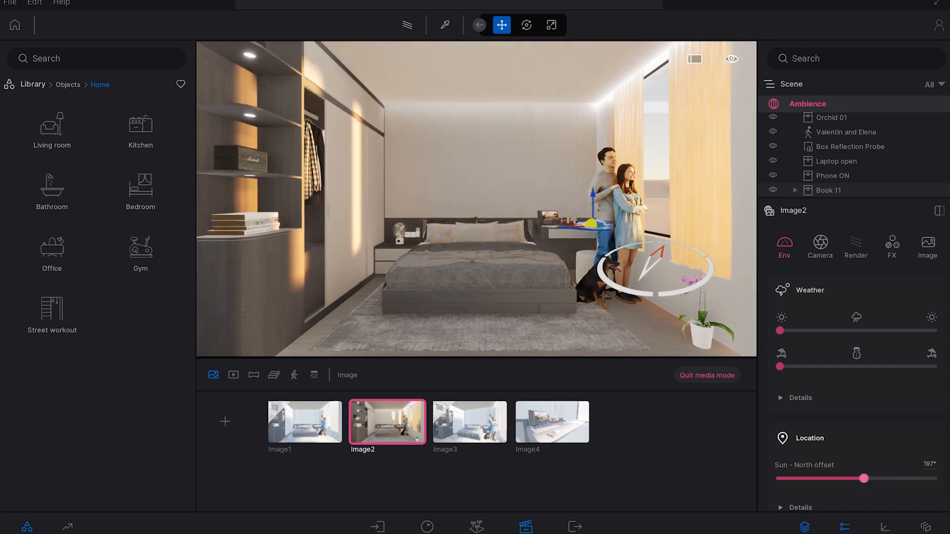
Step: Briefly preview Image2's morning lighting with the path tracer, returning to the real-time view
left_click(407, 25)
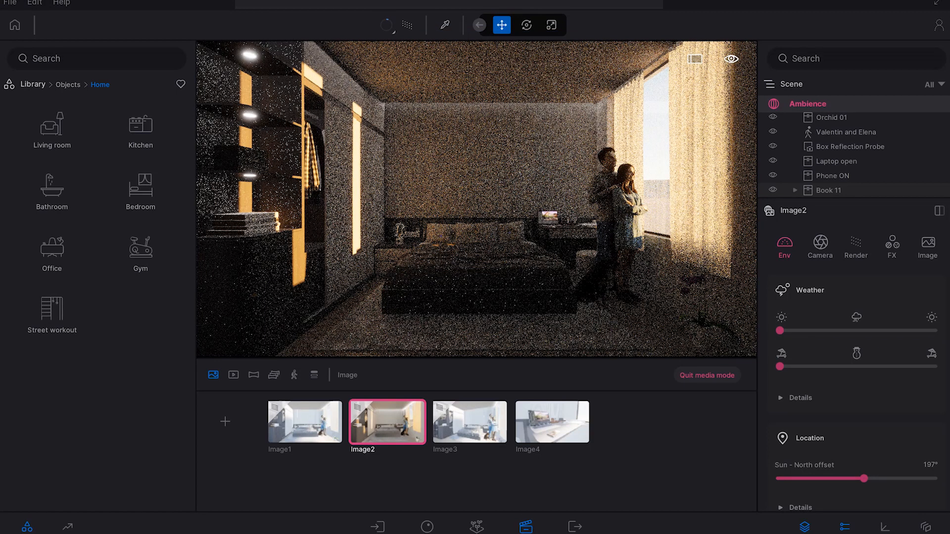
left_click(408, 25)
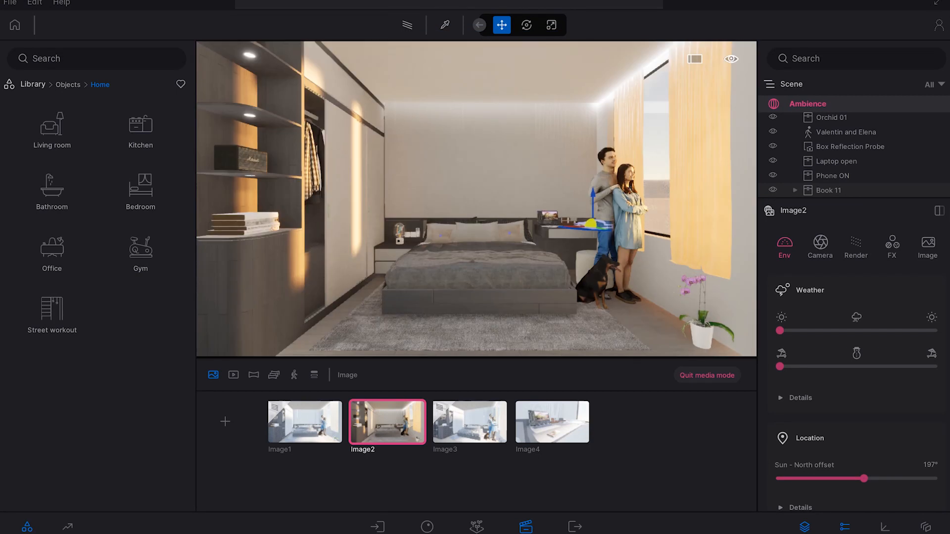
Step: Select Image1, Image2, Image3 and Image4 as the image media to export and check the selection
left_click(575, 527)
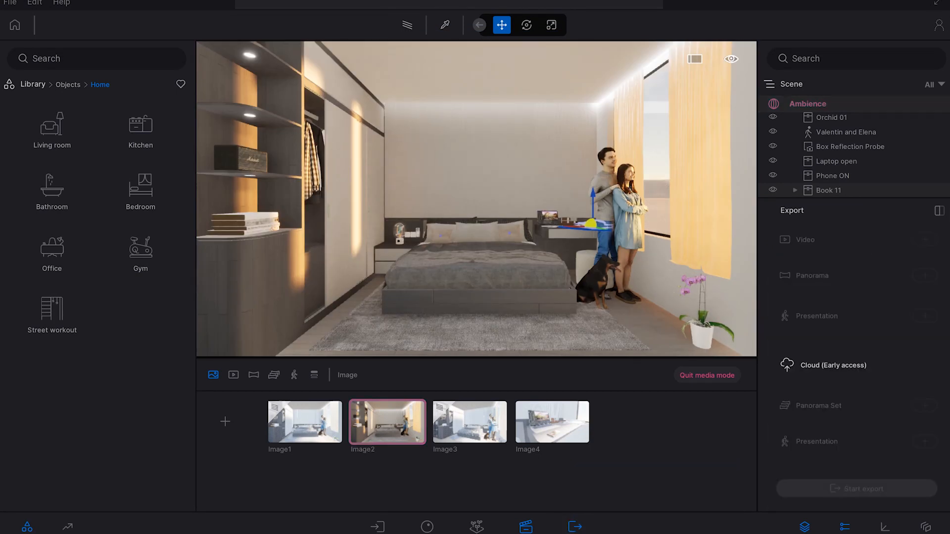
left_click(924, 279)
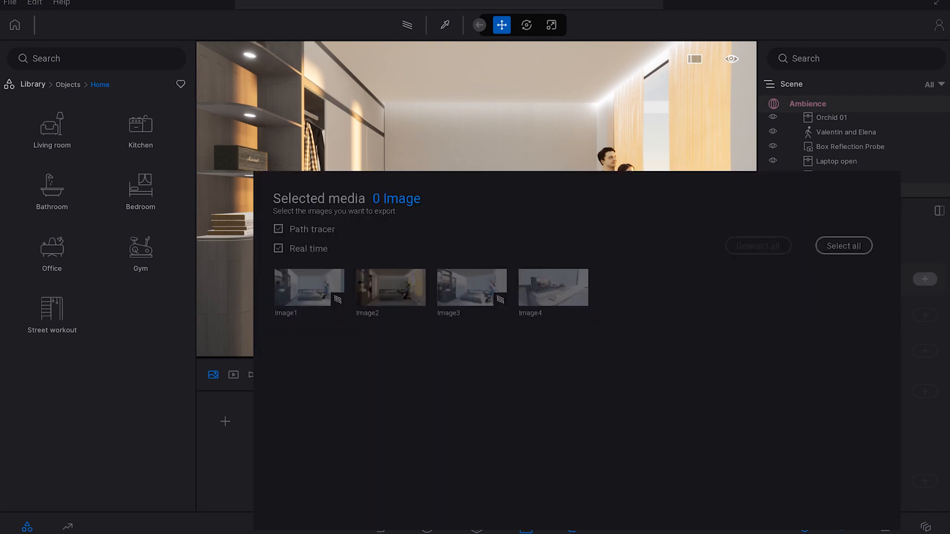
left_click(310, 287)
left_click(390, 288)
left_click(472, 288)
left_click(553, 288)
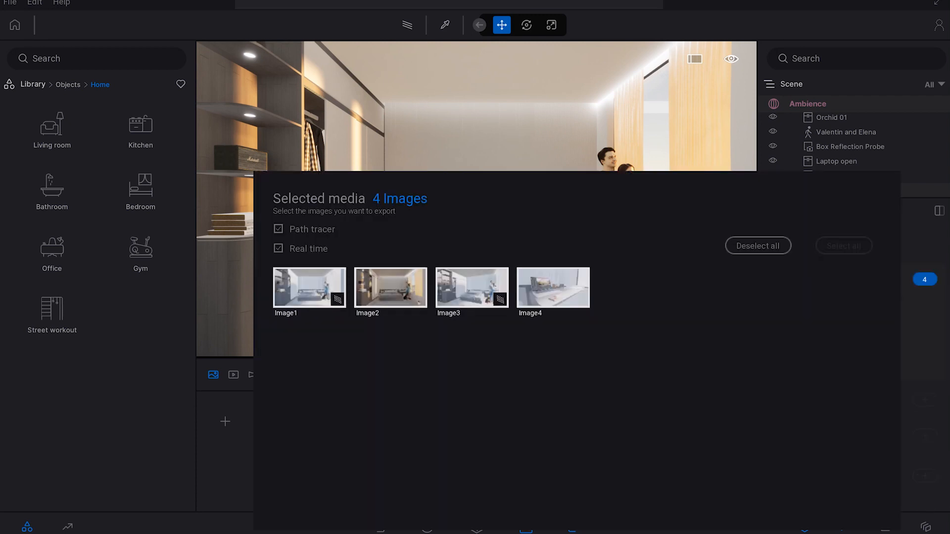
key("Escape")
left_click(575, 527)
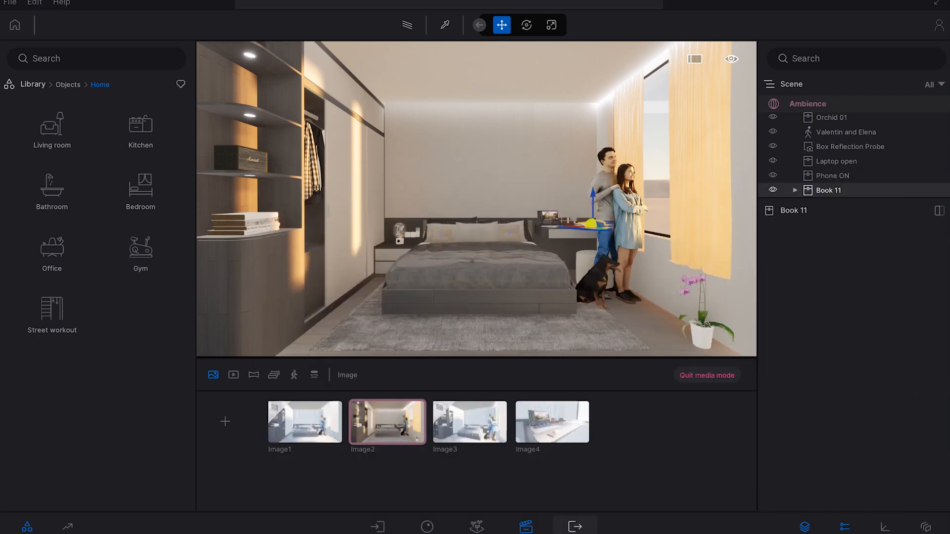
left_click(574, 527)
left_click(924, 279)
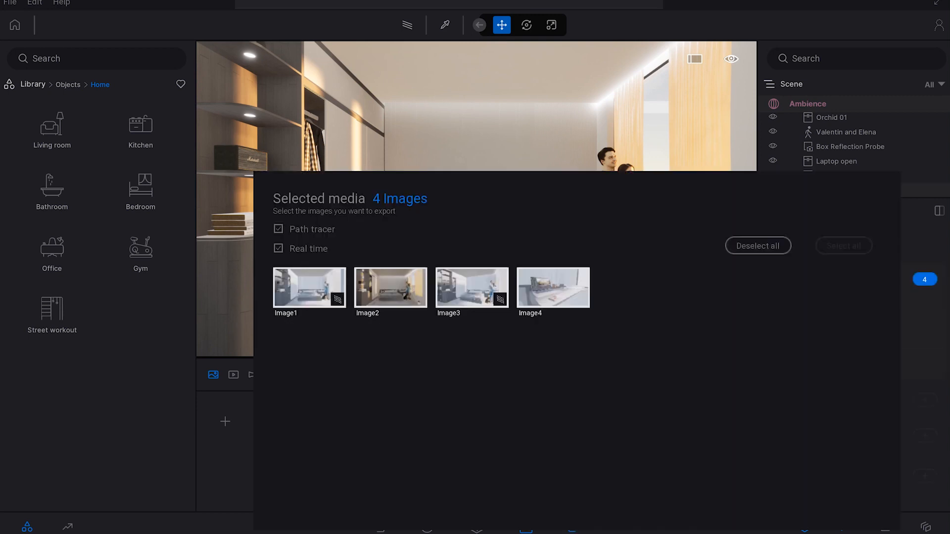
scroll(856, 355, "down", 5)
scroll(856, 420, "down", 2)
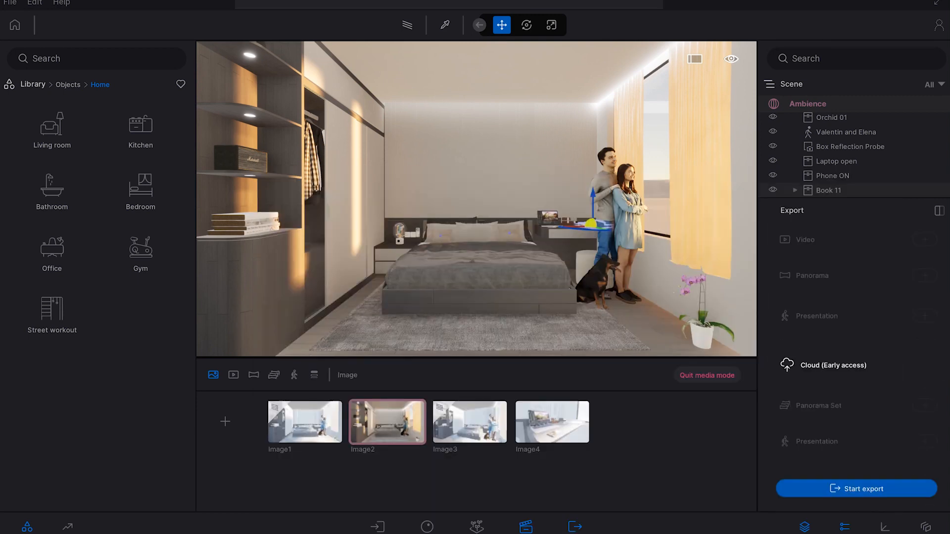
Step: Start exporting the selected images with the Desktop folder as the destination
left_click(875, 489)
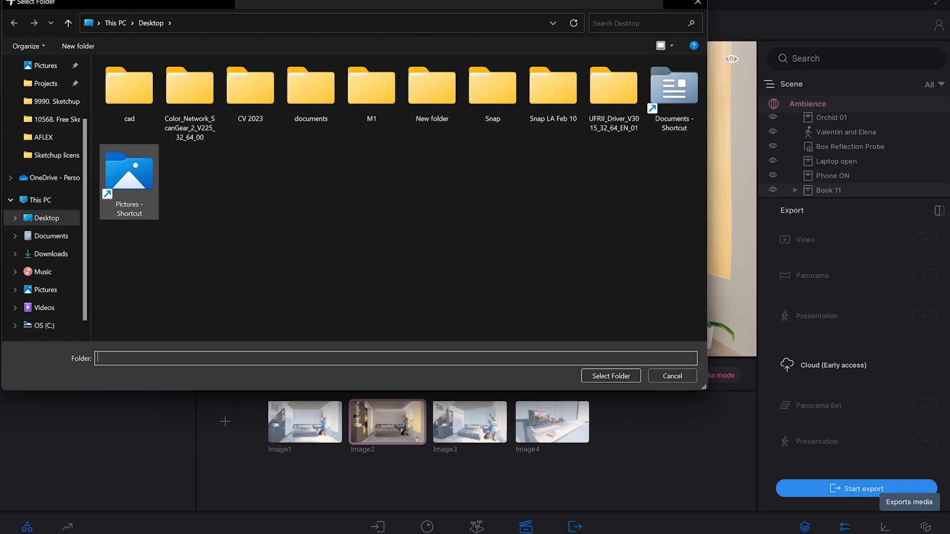
left_click(51, 235)
left_click(46, 218)
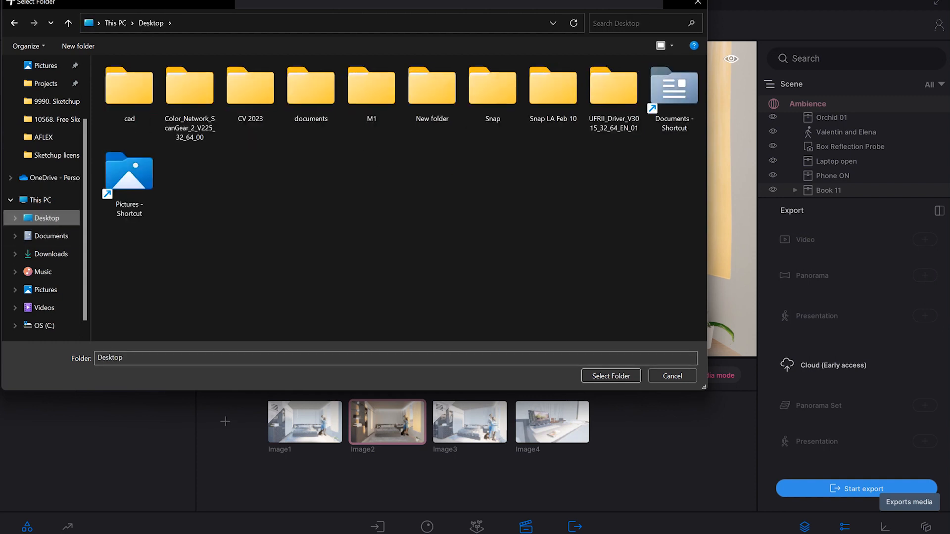
left_click(611, 376)
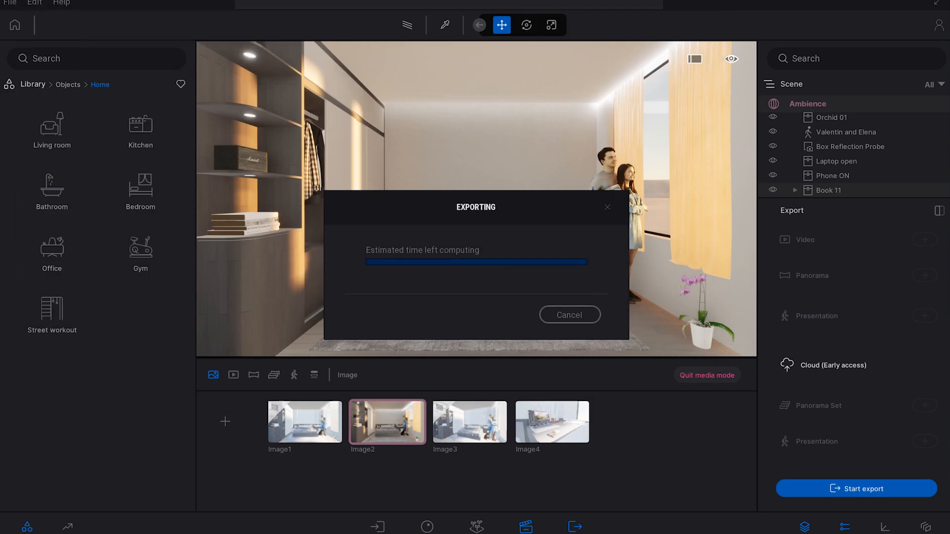